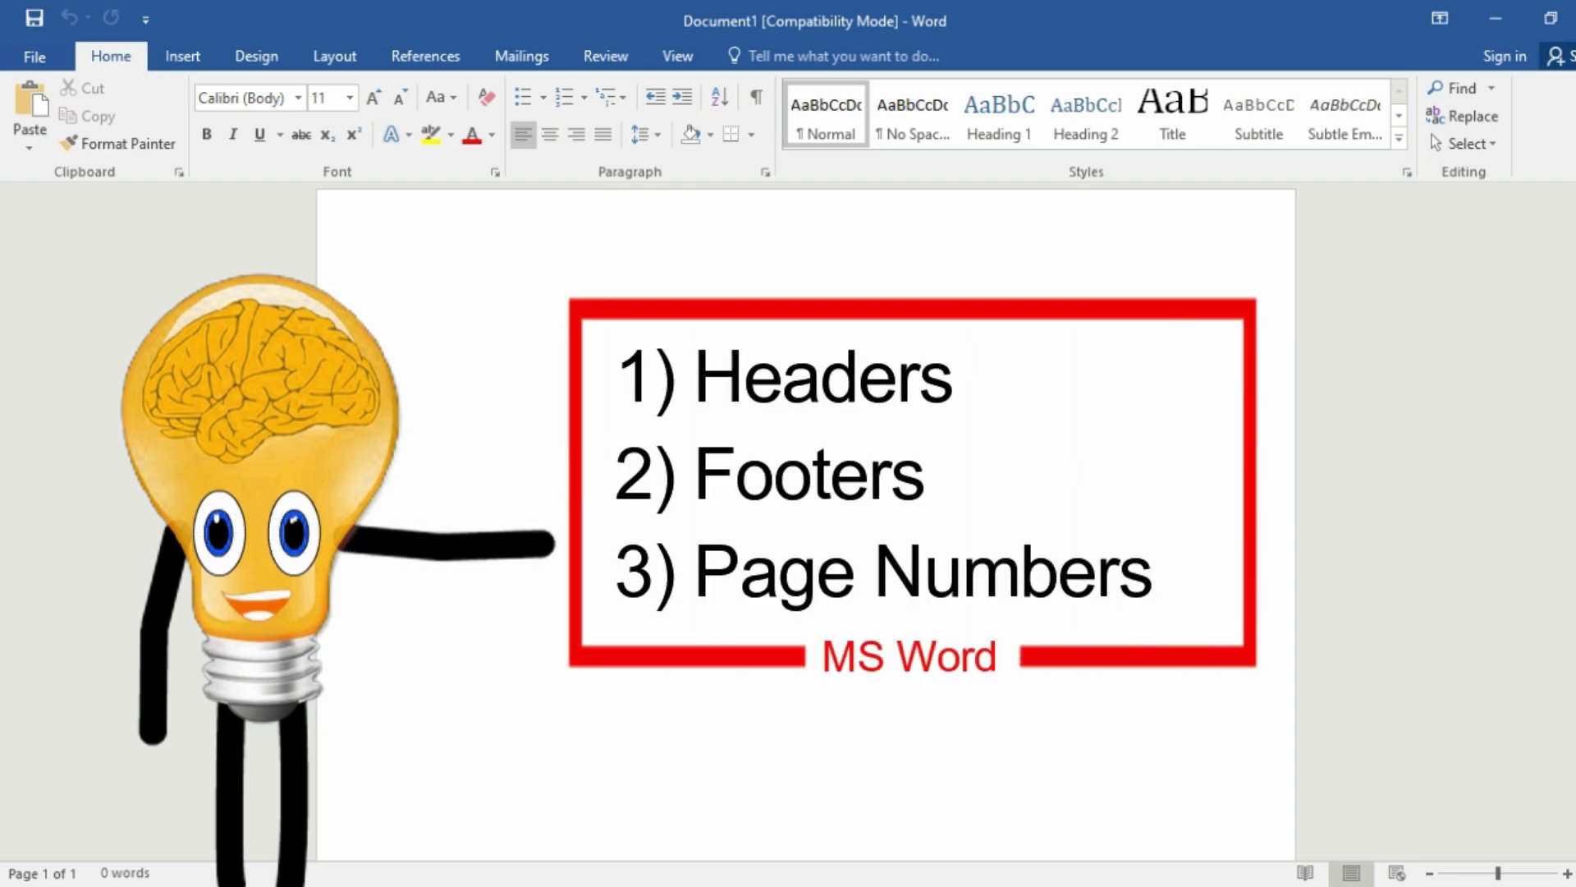
Insert a SEGA logo from an online 'logo' picture search and set it to tight text wrapping
left_click(1002, 309)
type("logo")
key("Return")
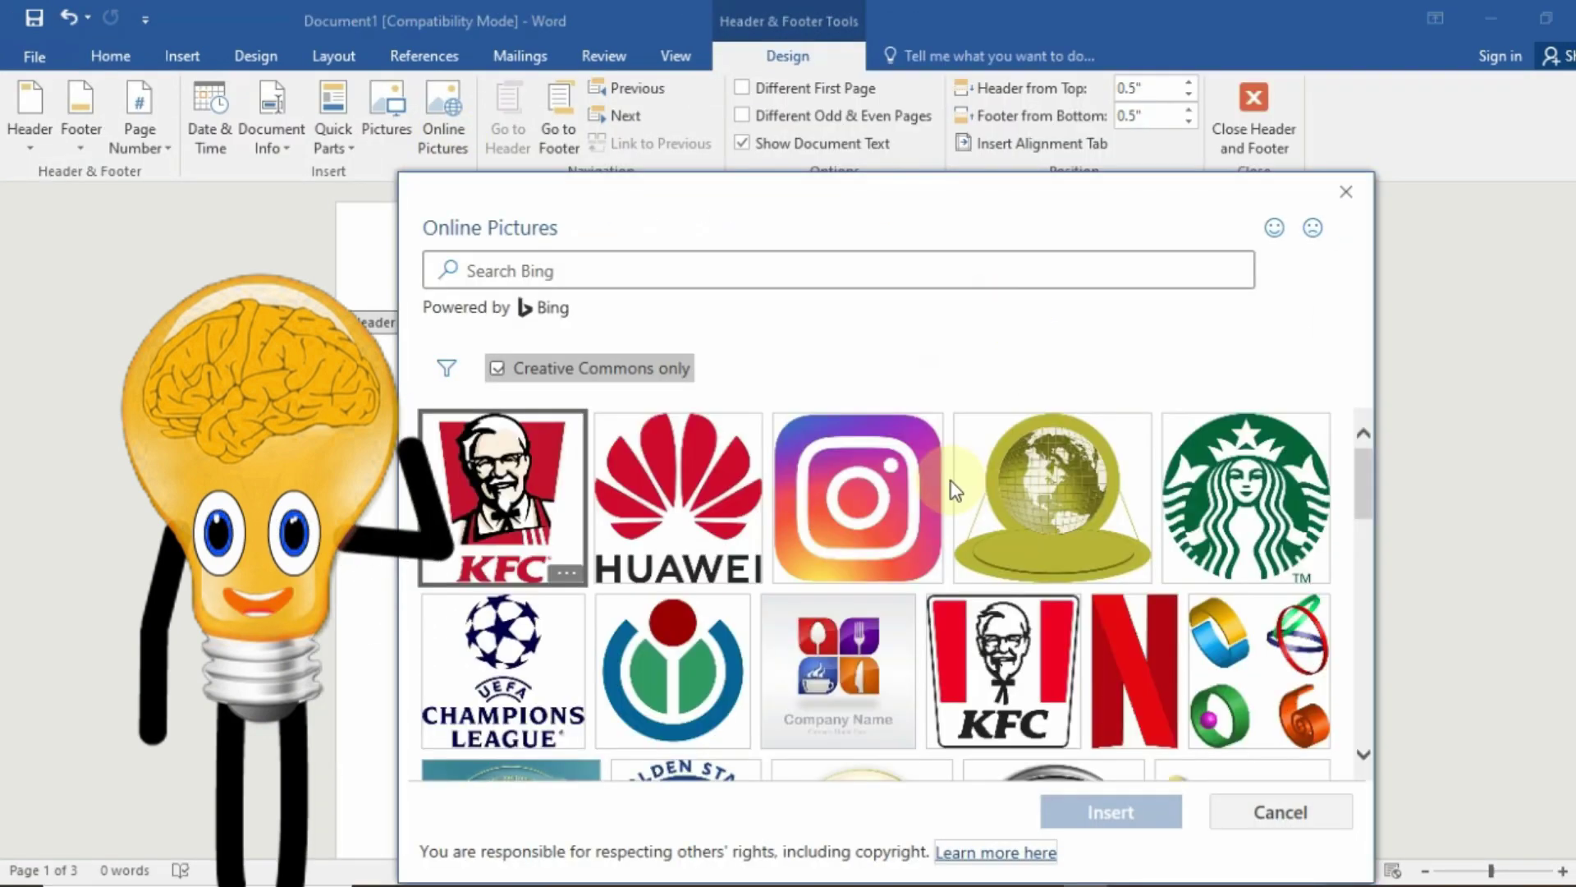
scroll(1001, 508, "down", 5)
left_click(1057, 530)
left_click(1120, 811)
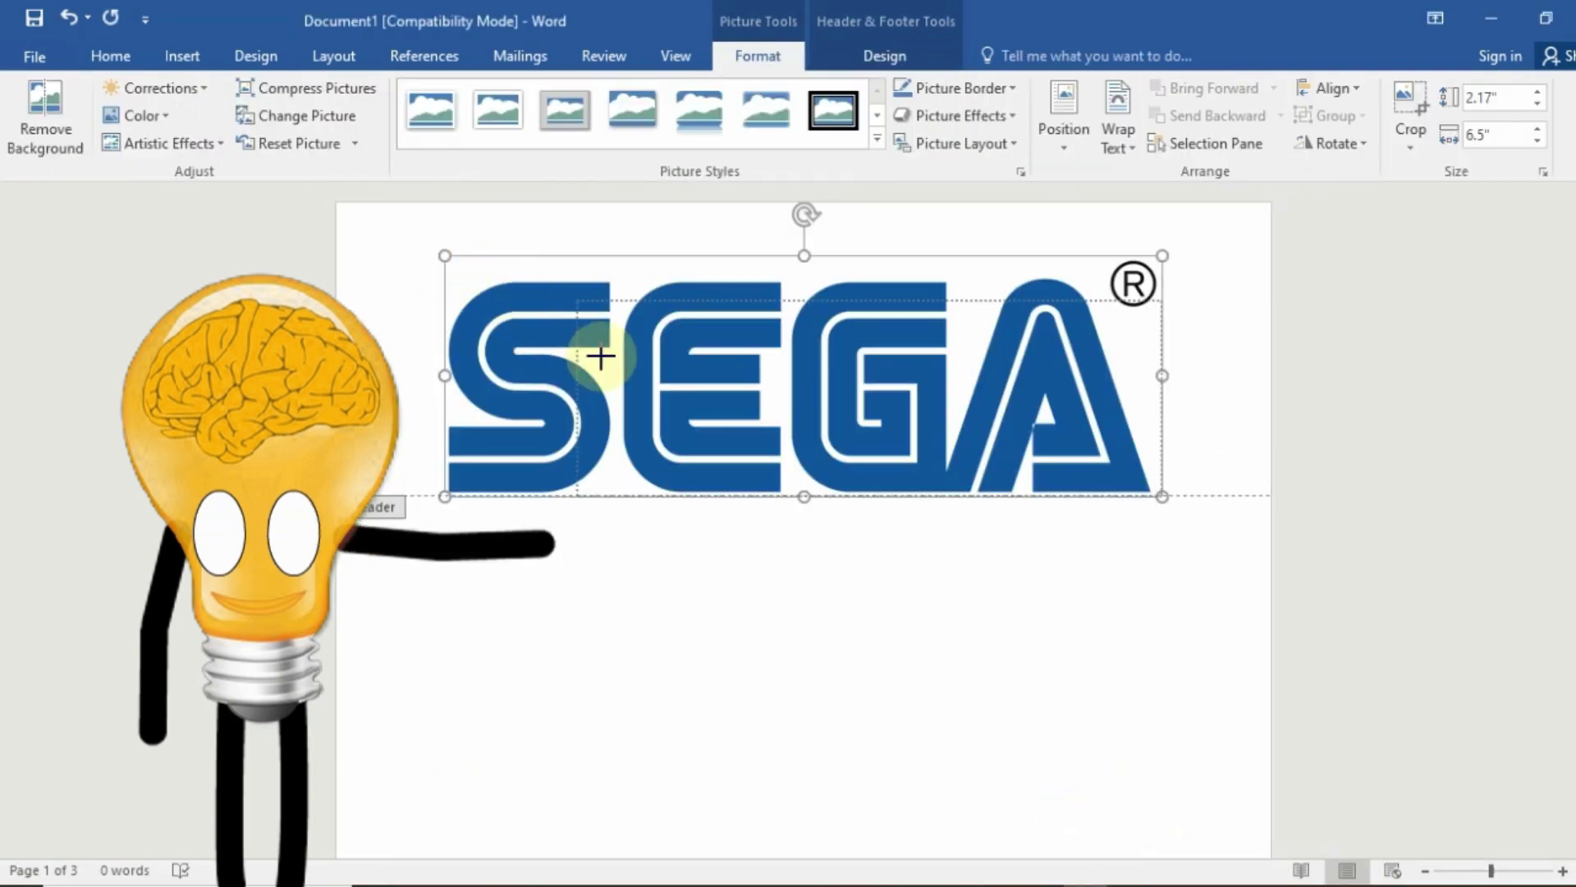
left_click(1118, 132)
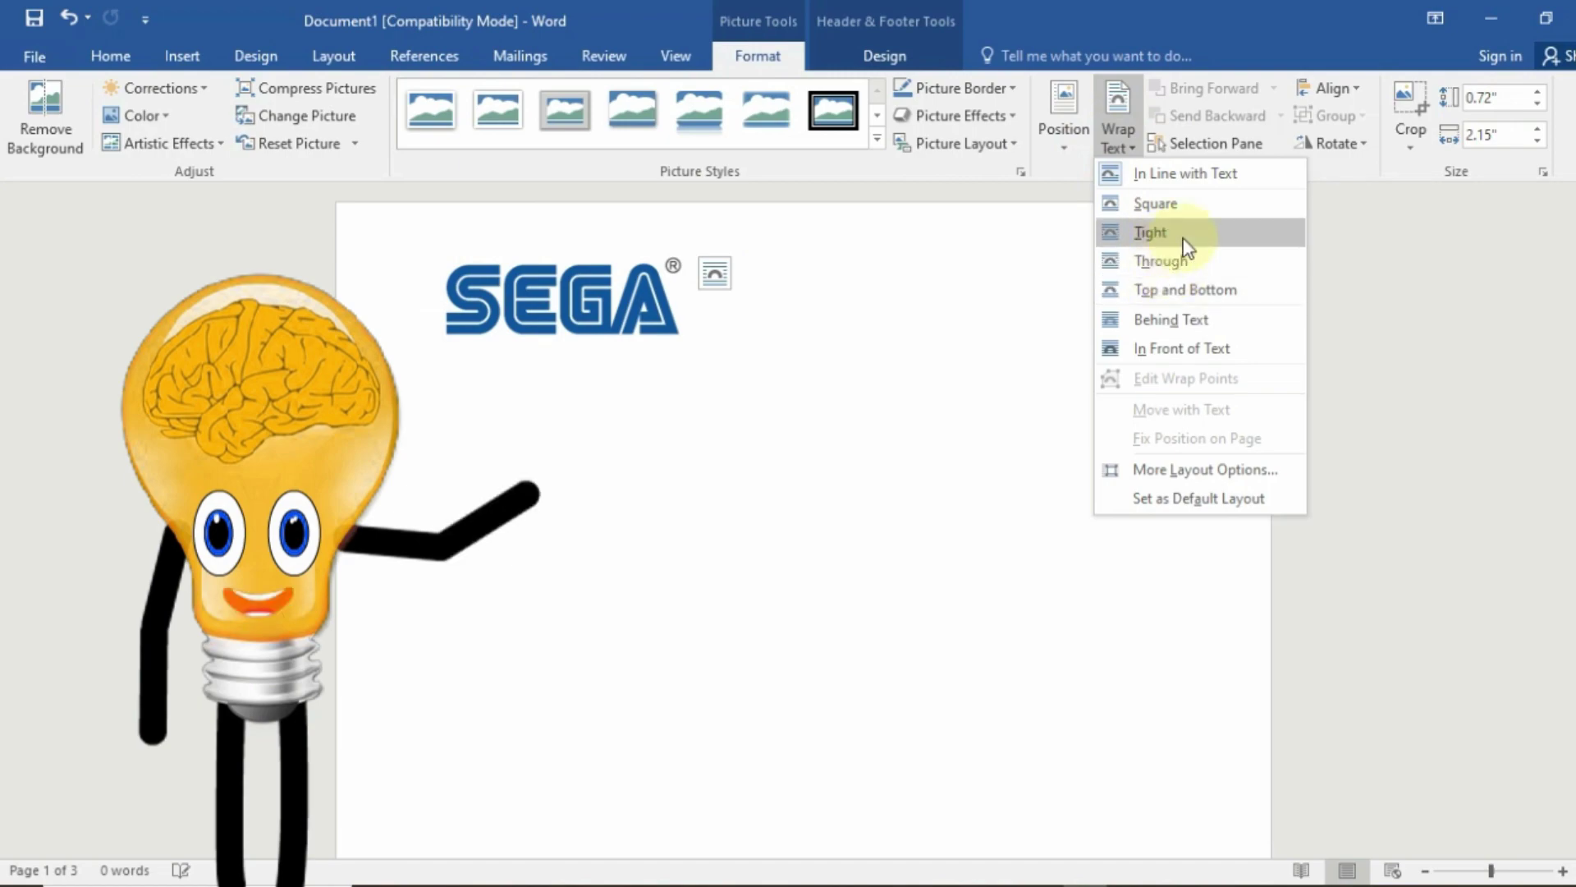
left_click(1182, 237)
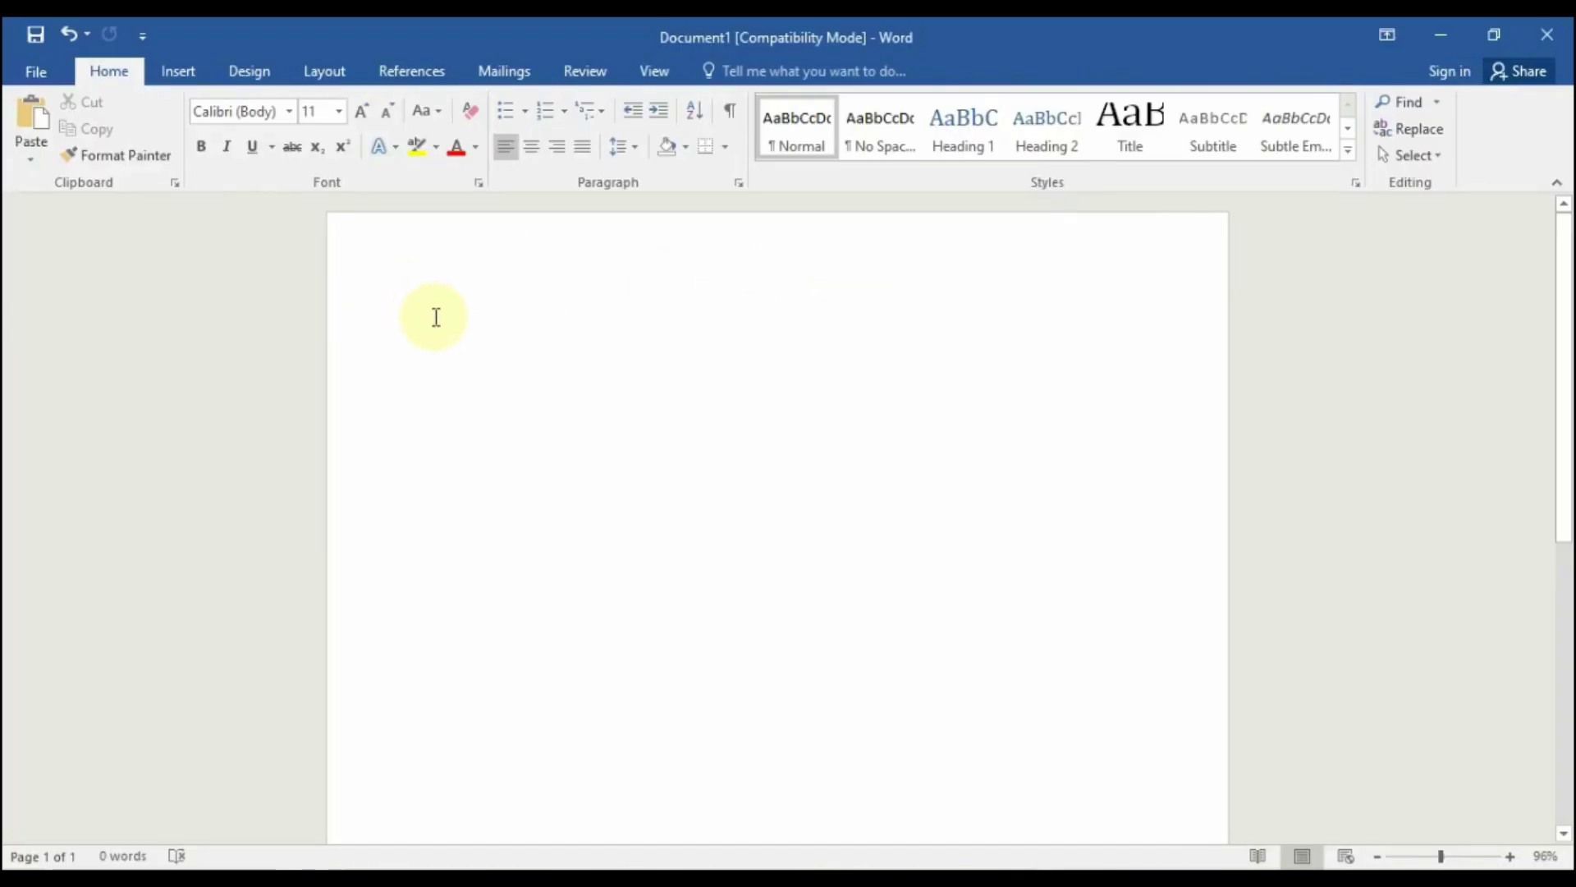
Apply the Banded built-in header with its [DOCUMENT TITLE] bar
left_click(195, 85)
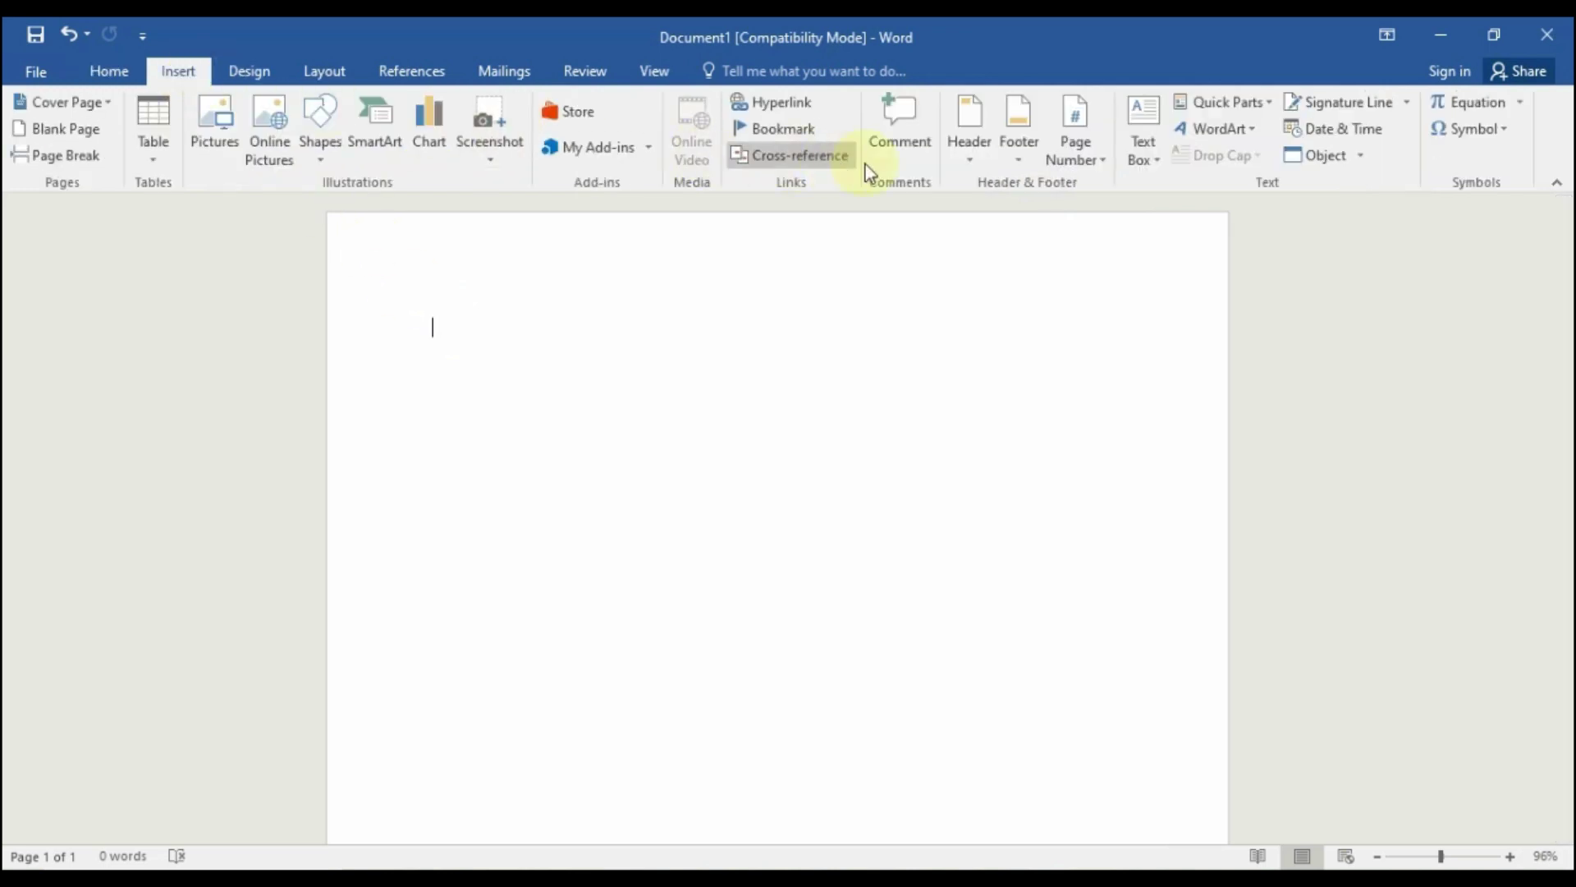
left_click(984, 160)
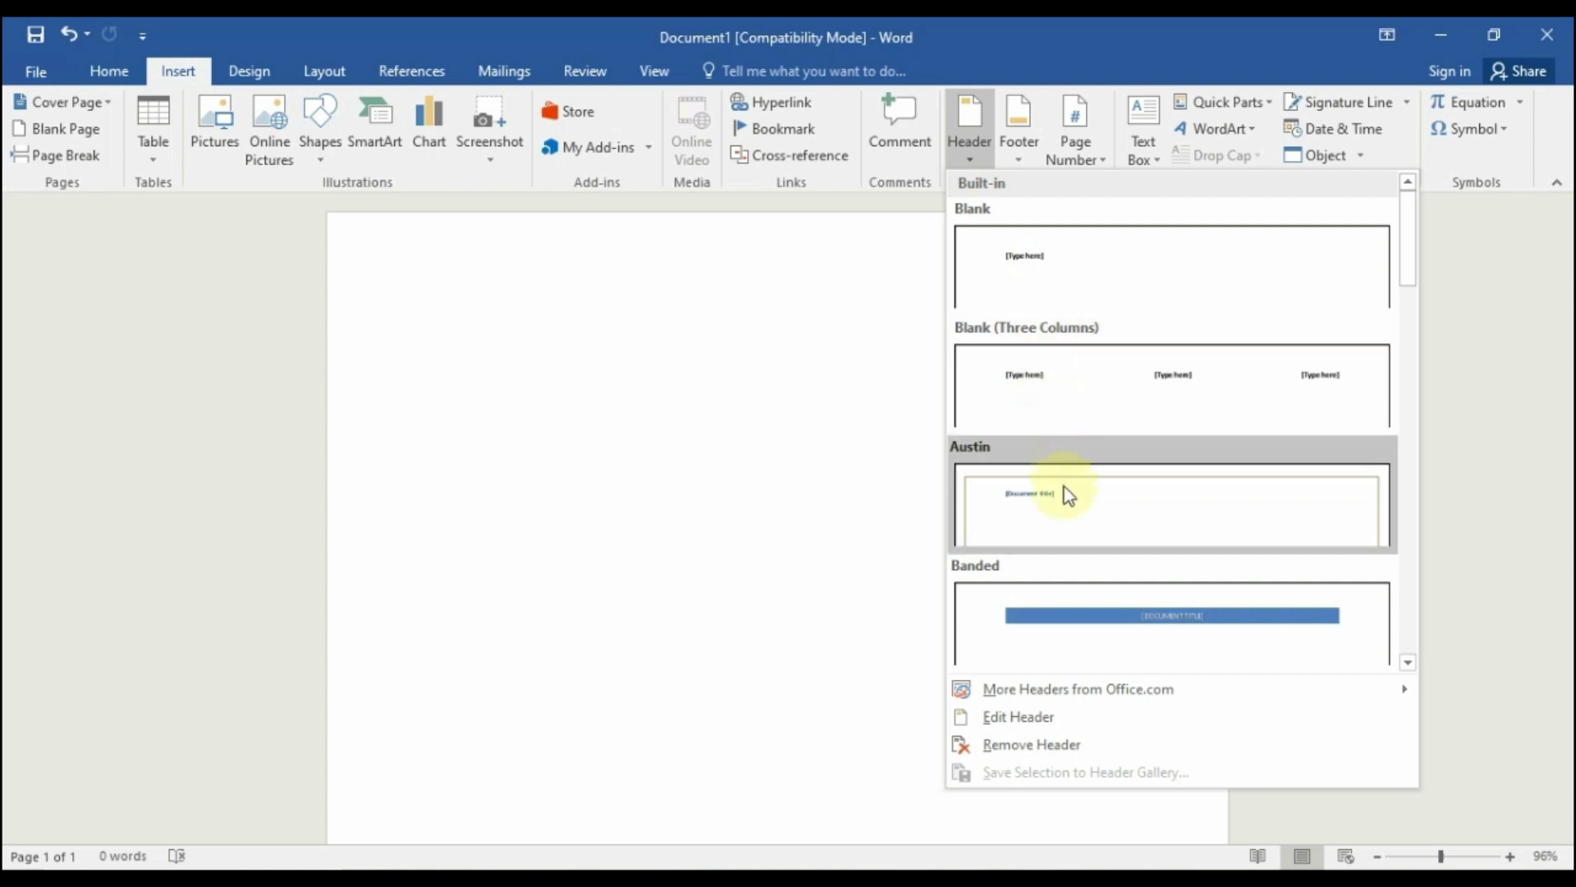
scroll(1066, 496, "down", 3)
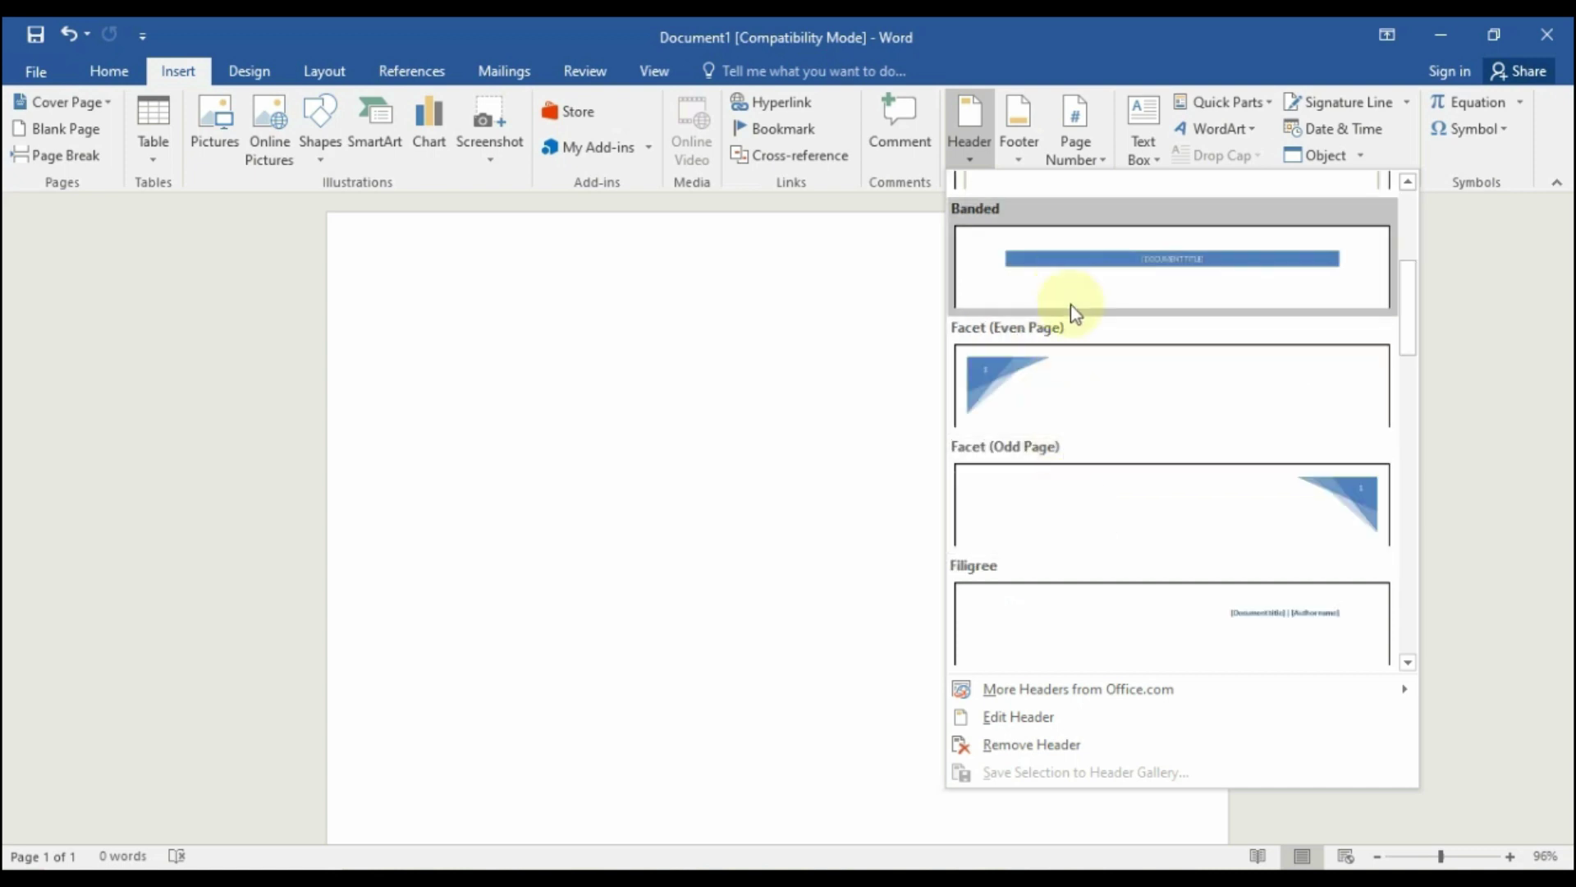
left_click(1038, 722)
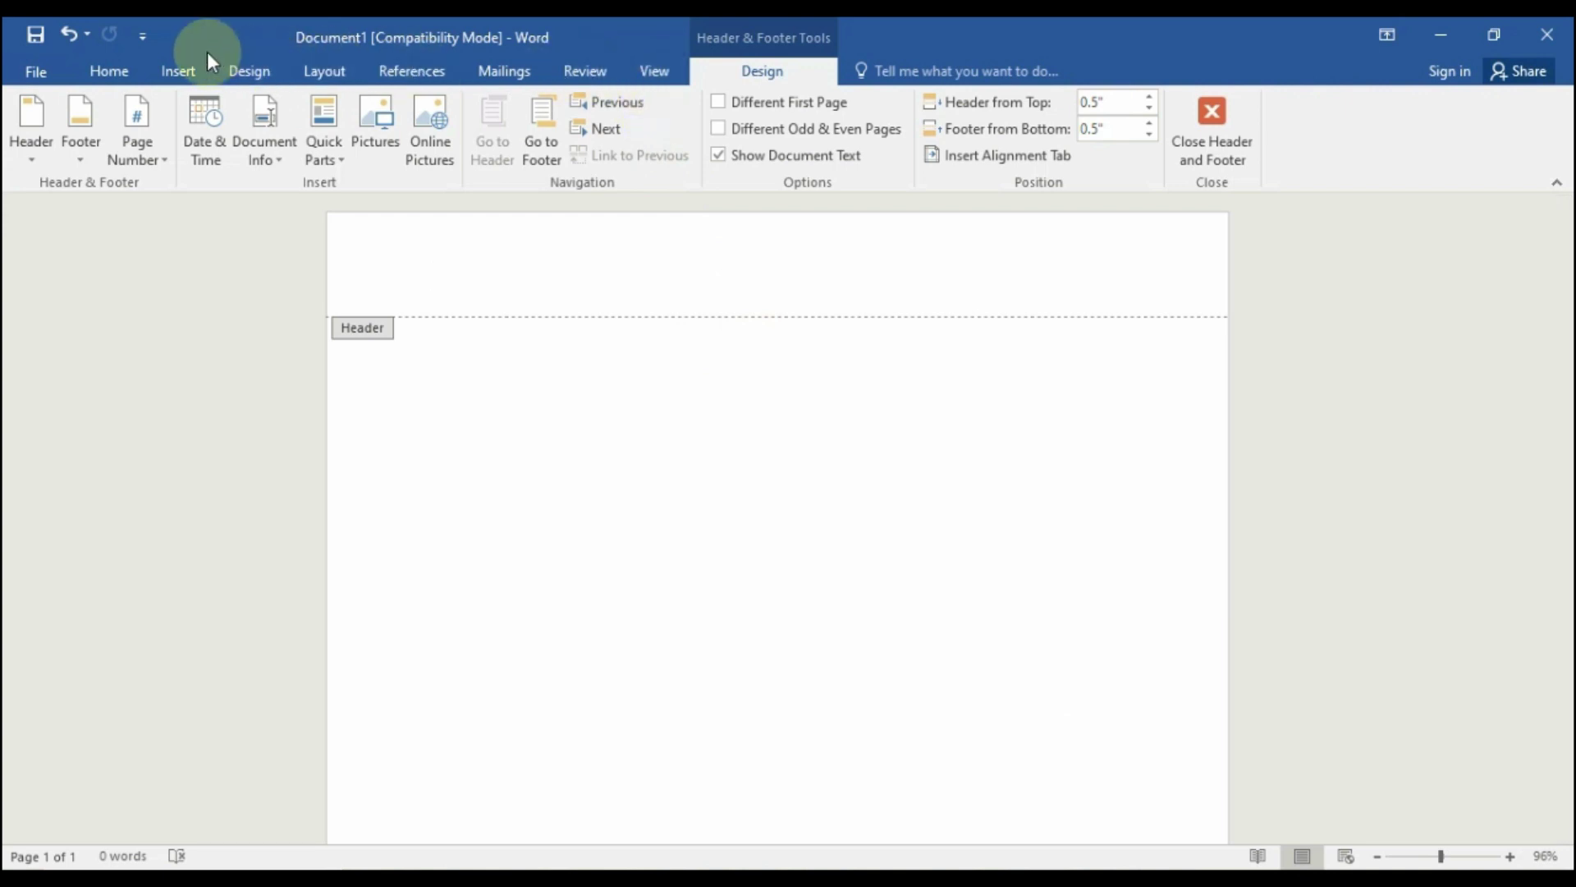
left_click(175, 72)
left_click(981, 152)
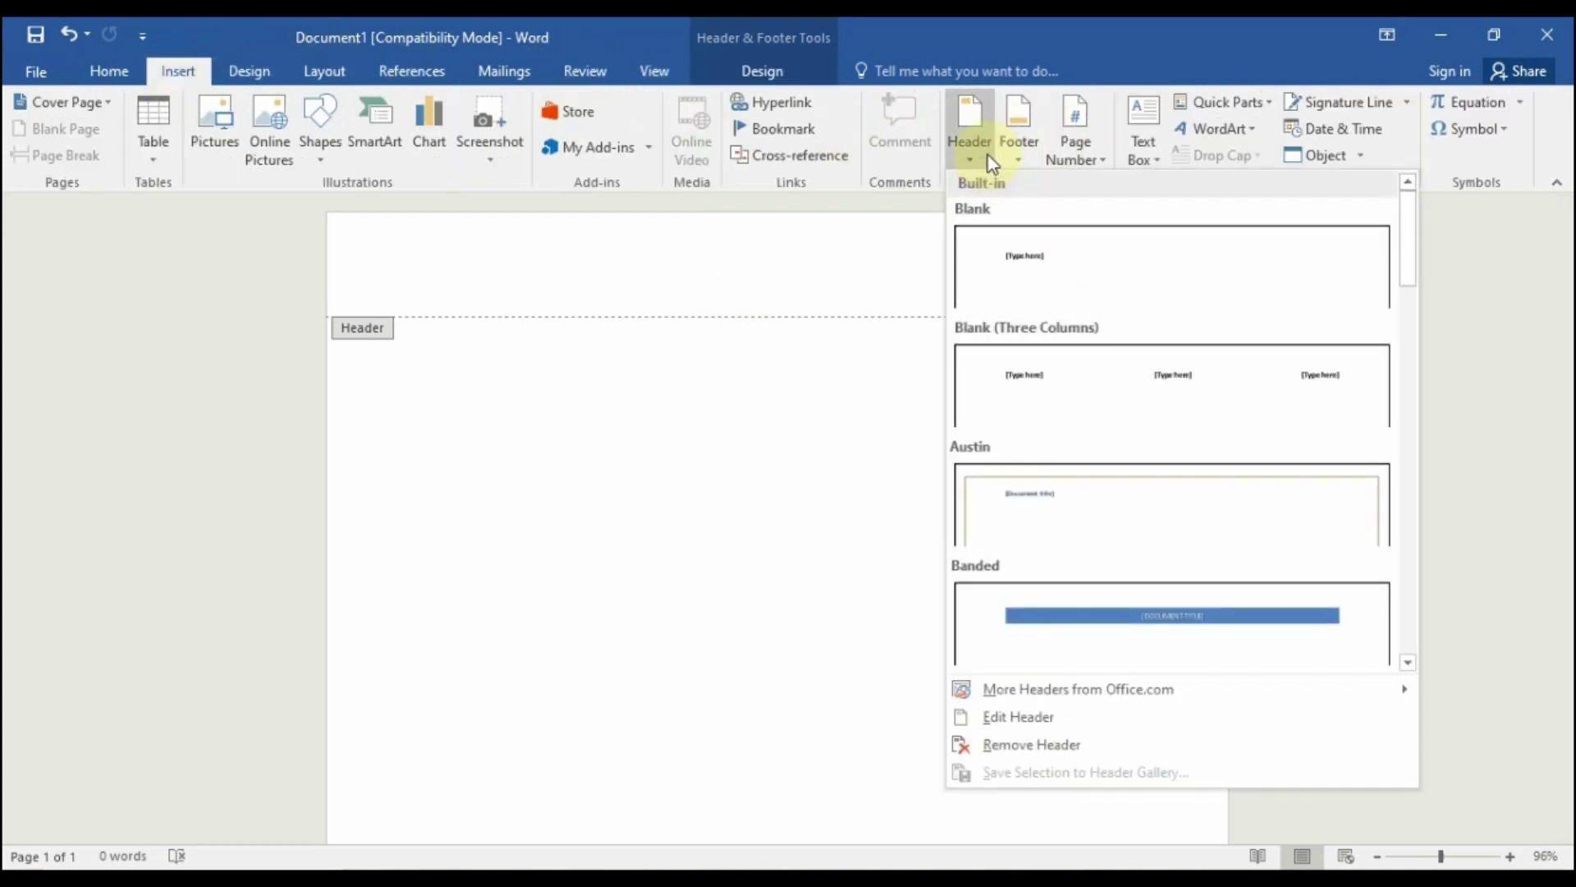
scroll(1091, 605, "down", 3)
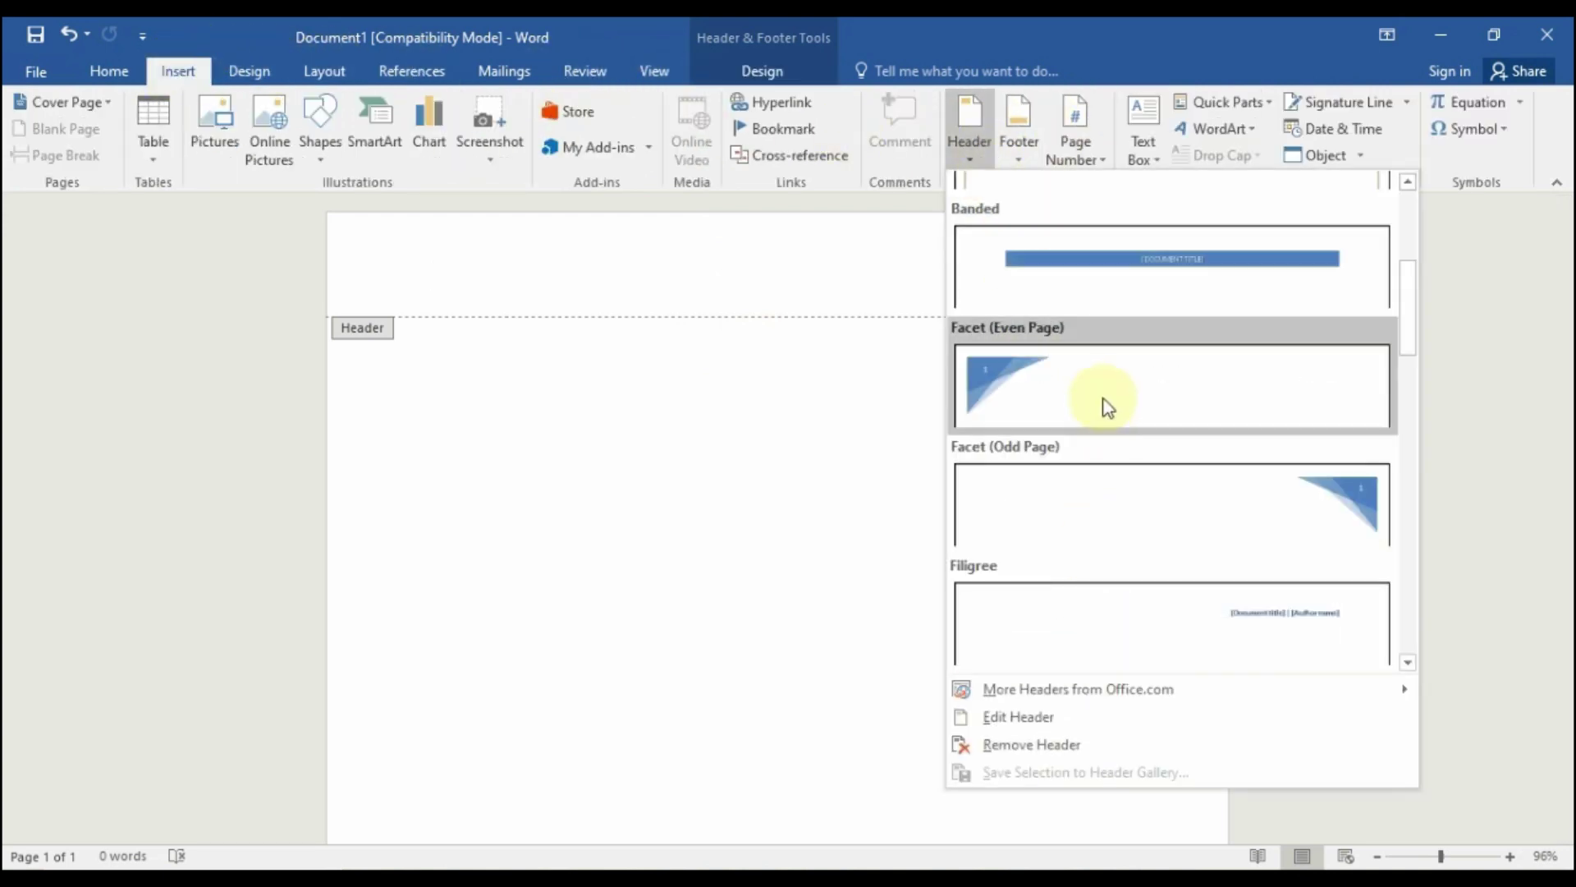
left_click(1116, 259)
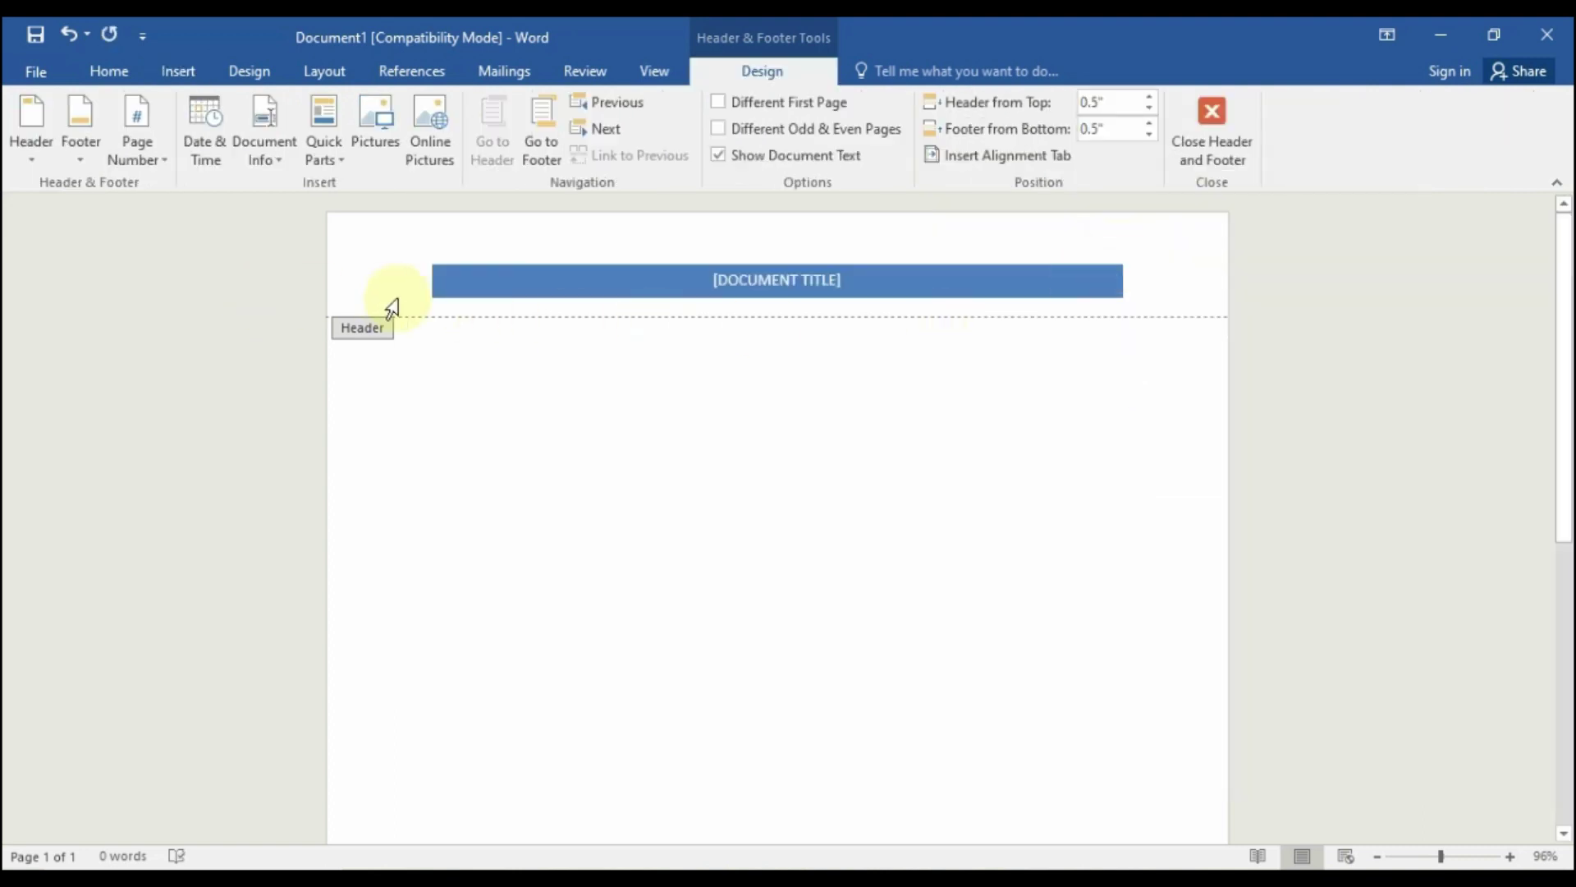
Replace the title placeholder with TTIT CHANNEL and enlarge the text
left_click(742, 279)
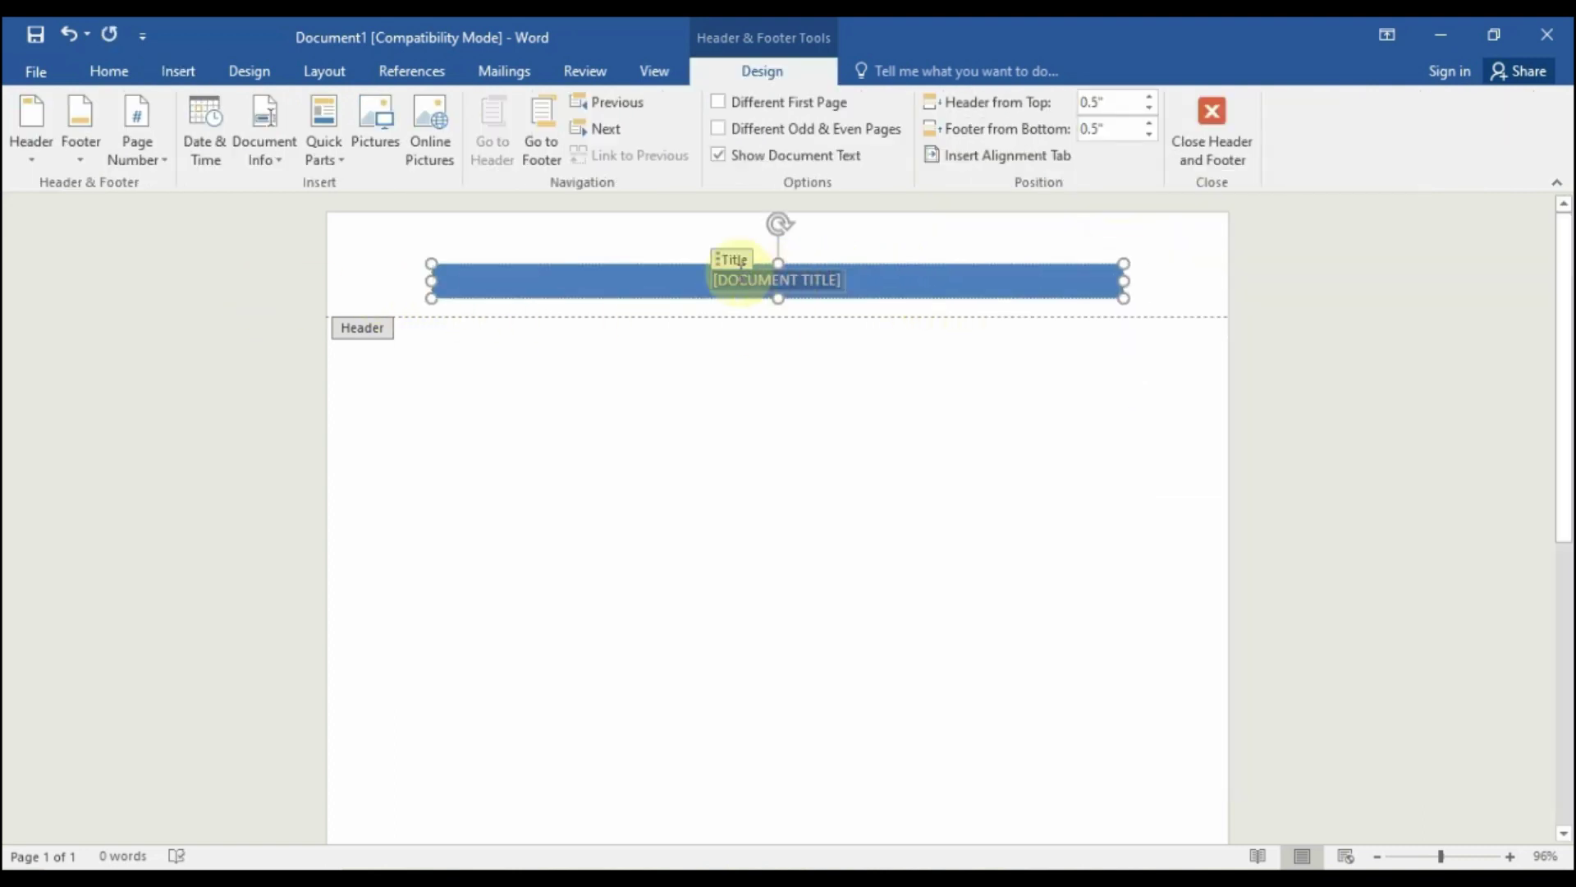
type("TT")
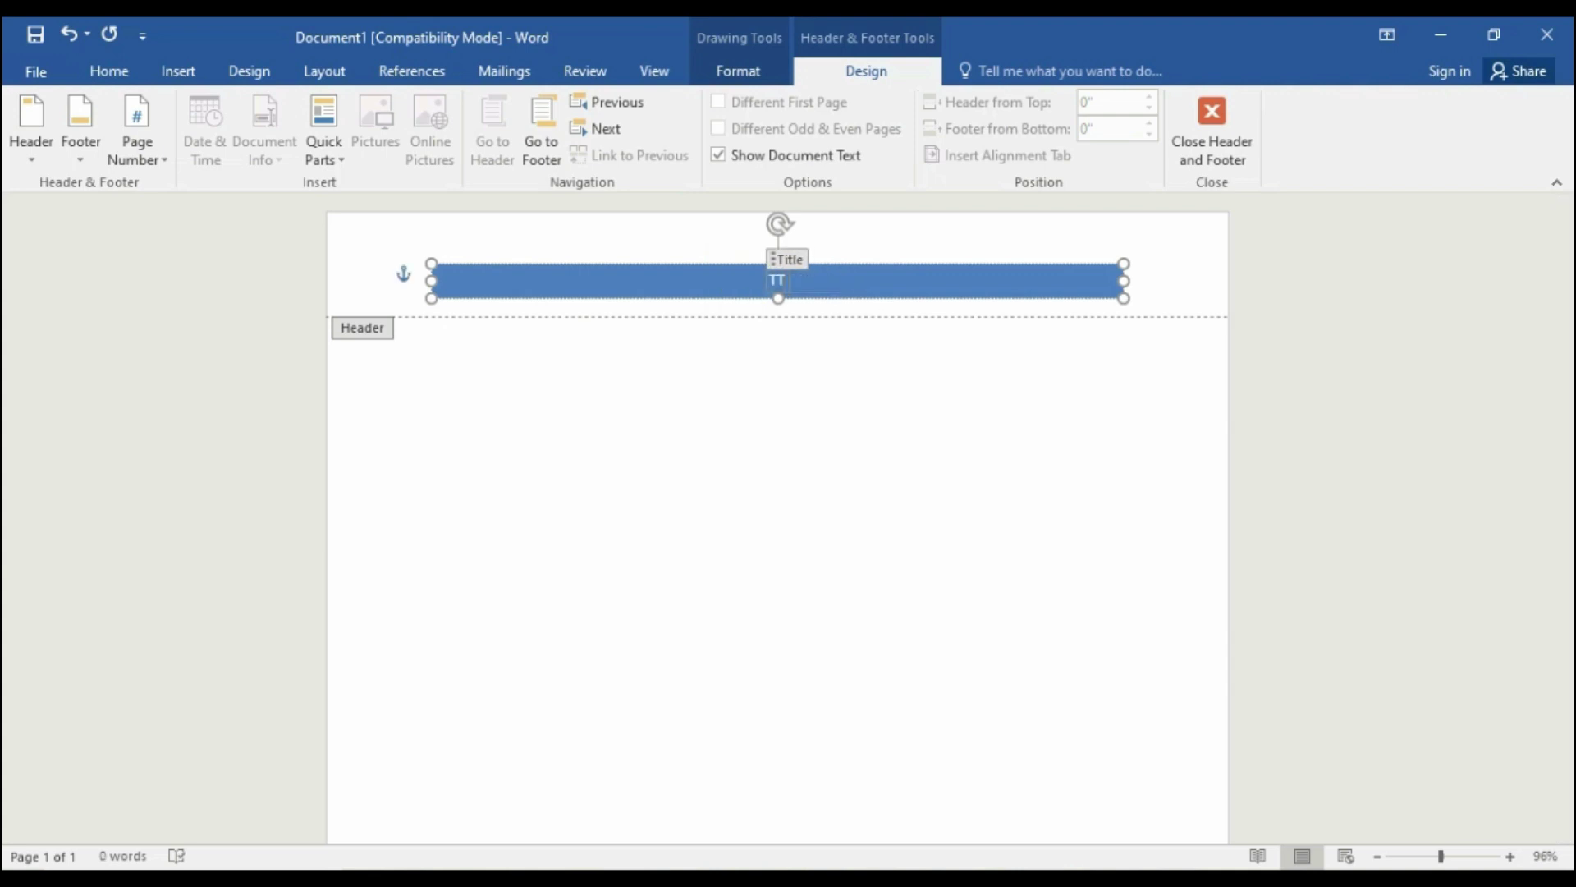
type("IT CHANNEL")
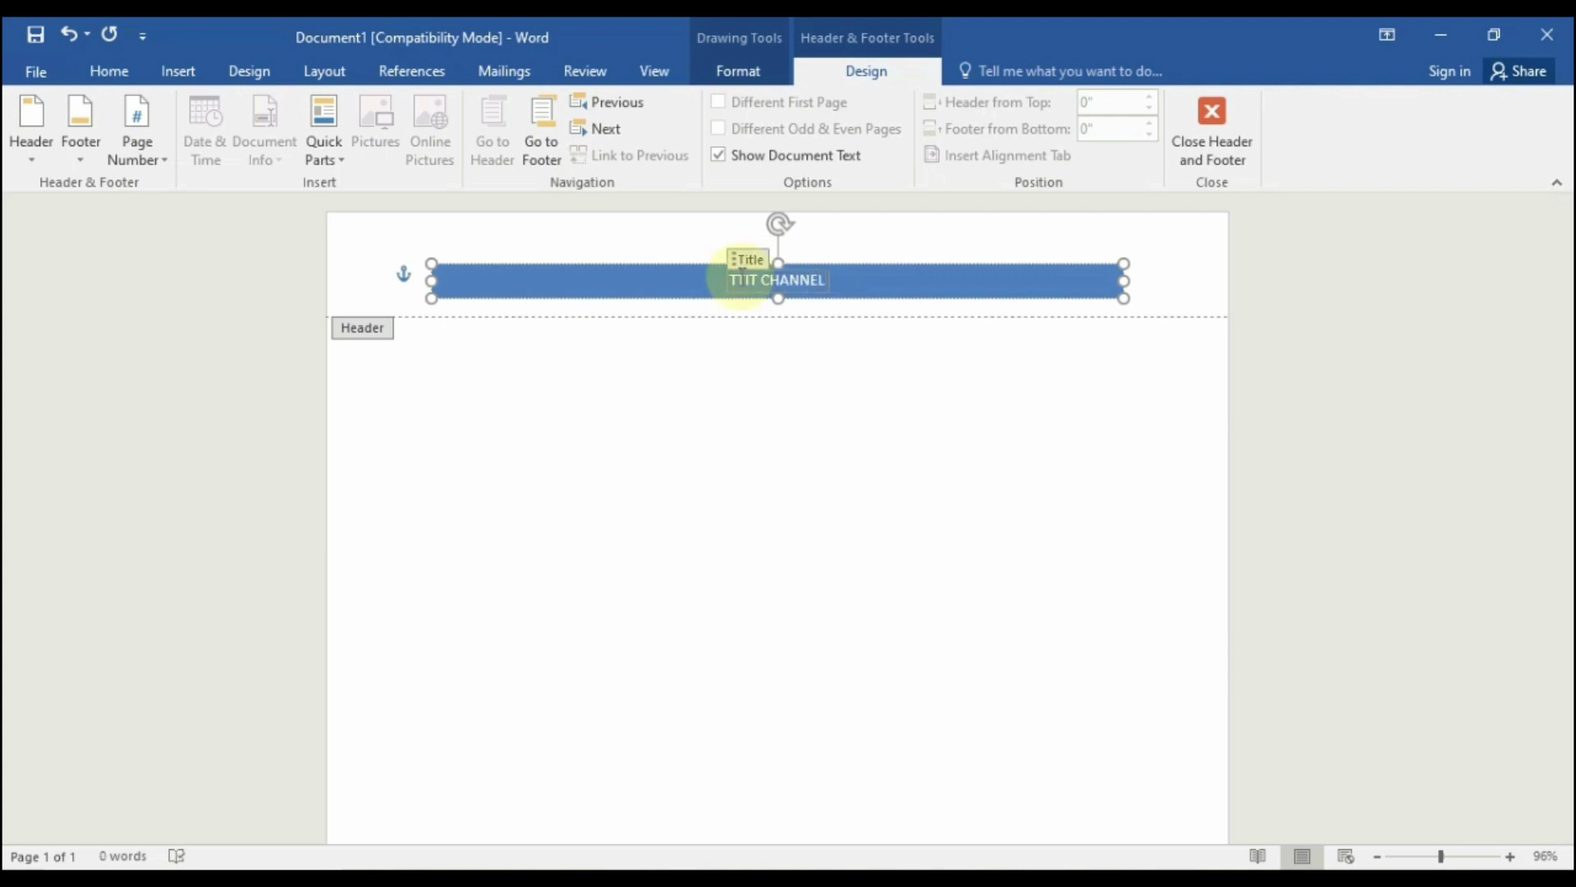
left_click(743, 283)
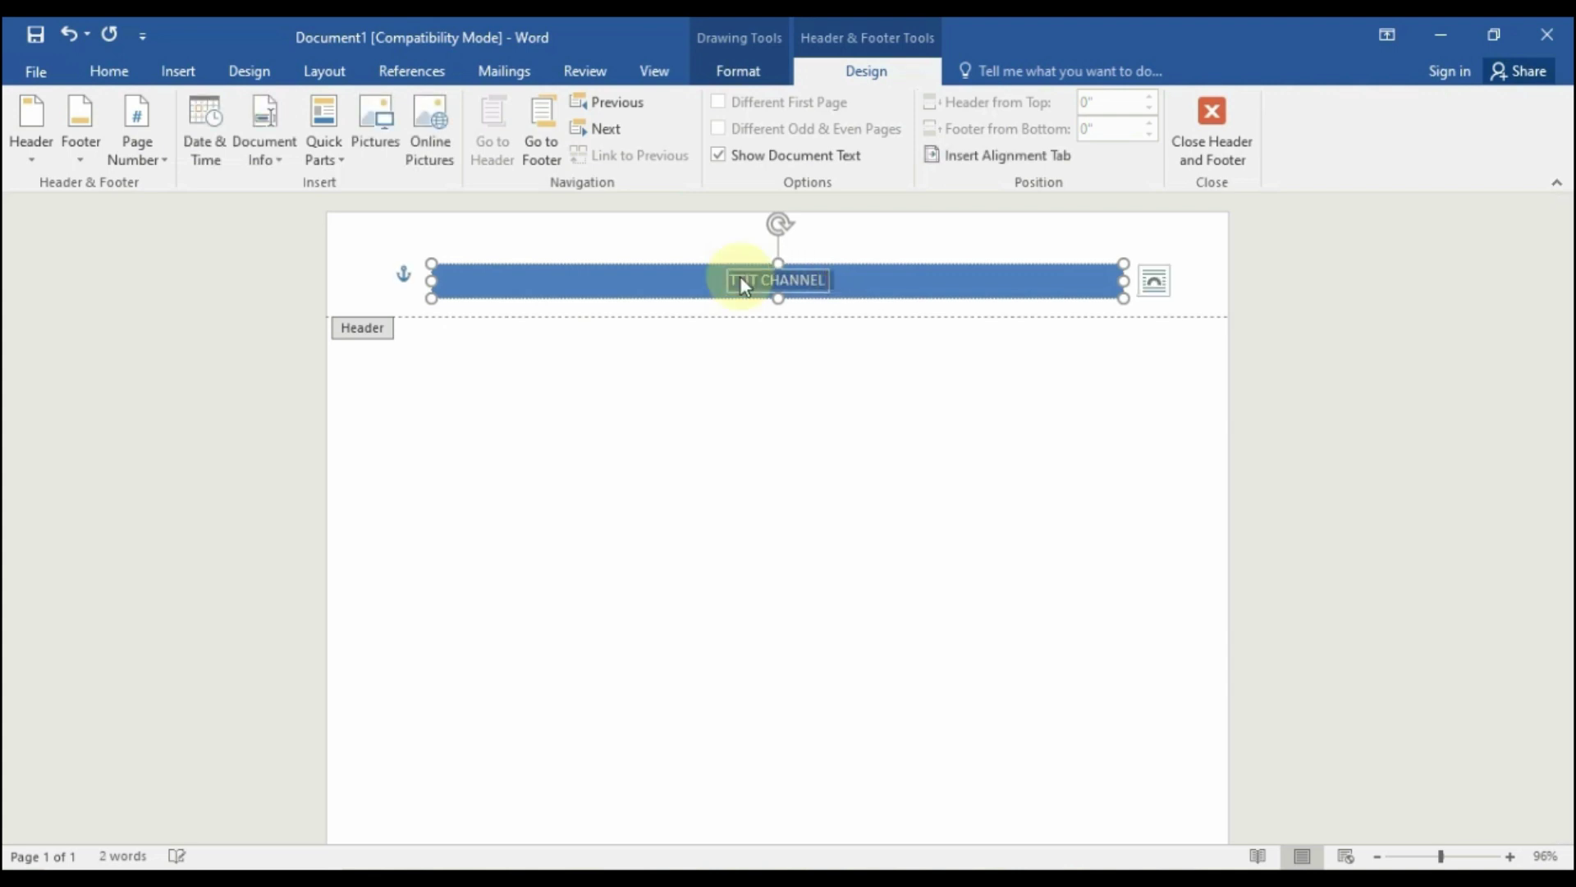
key("ctrl+shift+period")
key("ctrl+shift+period")
key("ctrl+shift+period")
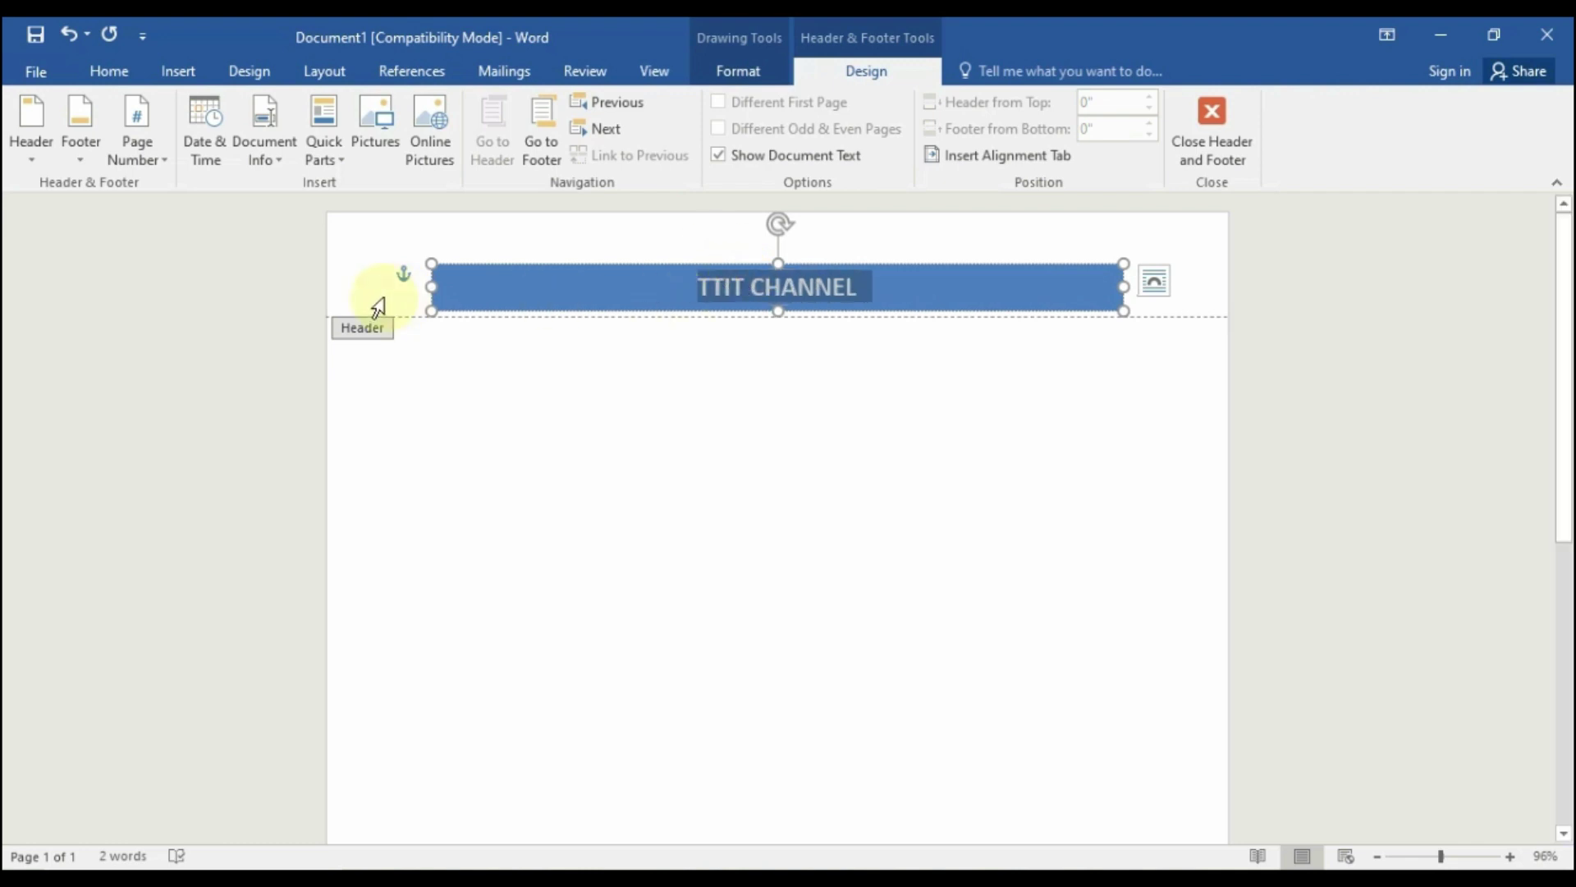
Widen the title bar to both page edges, make it taller, and move it up to the page top
left_click_drag(438, 288, 312, 335)
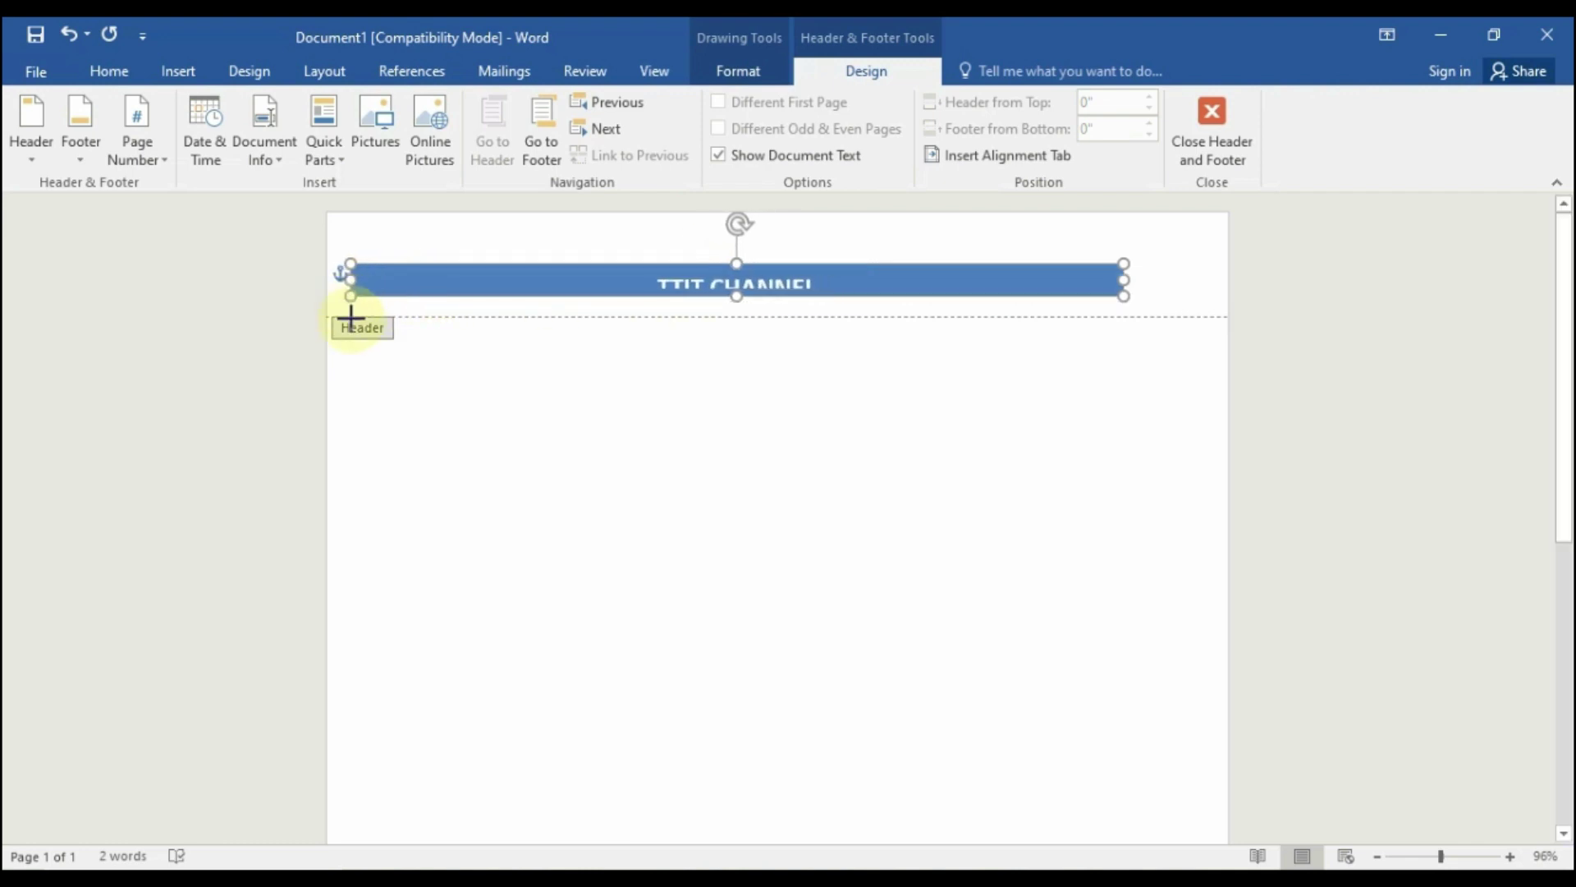
left_click_drag(727, 296, 728, 319)
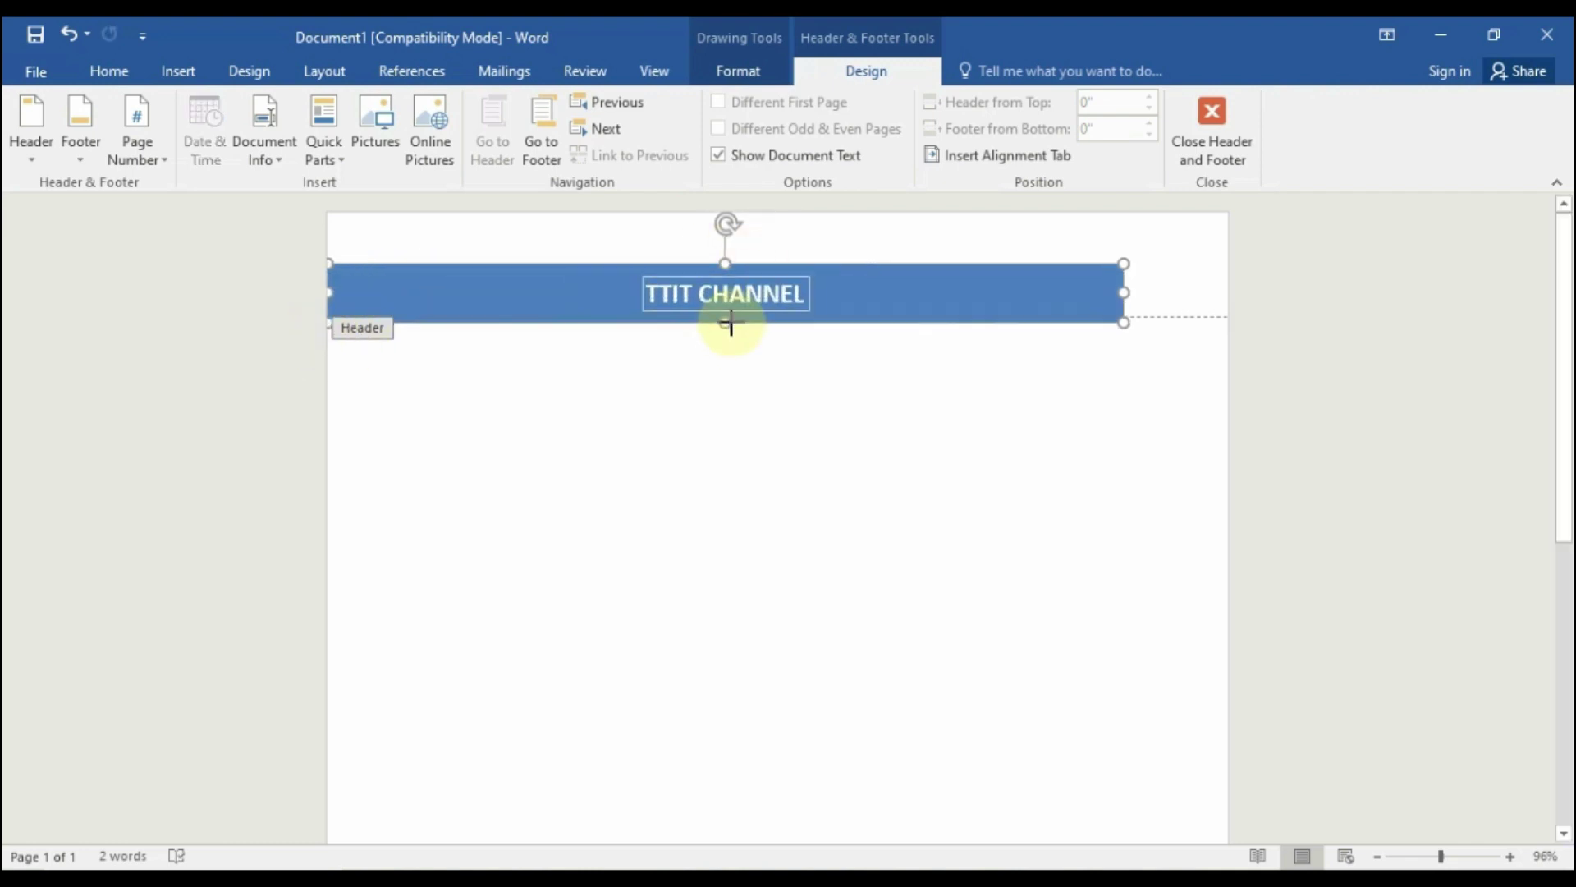
left_click_drag(1124, 280, 1229, 293)
left_click_drag(935, 265, 930, 239)
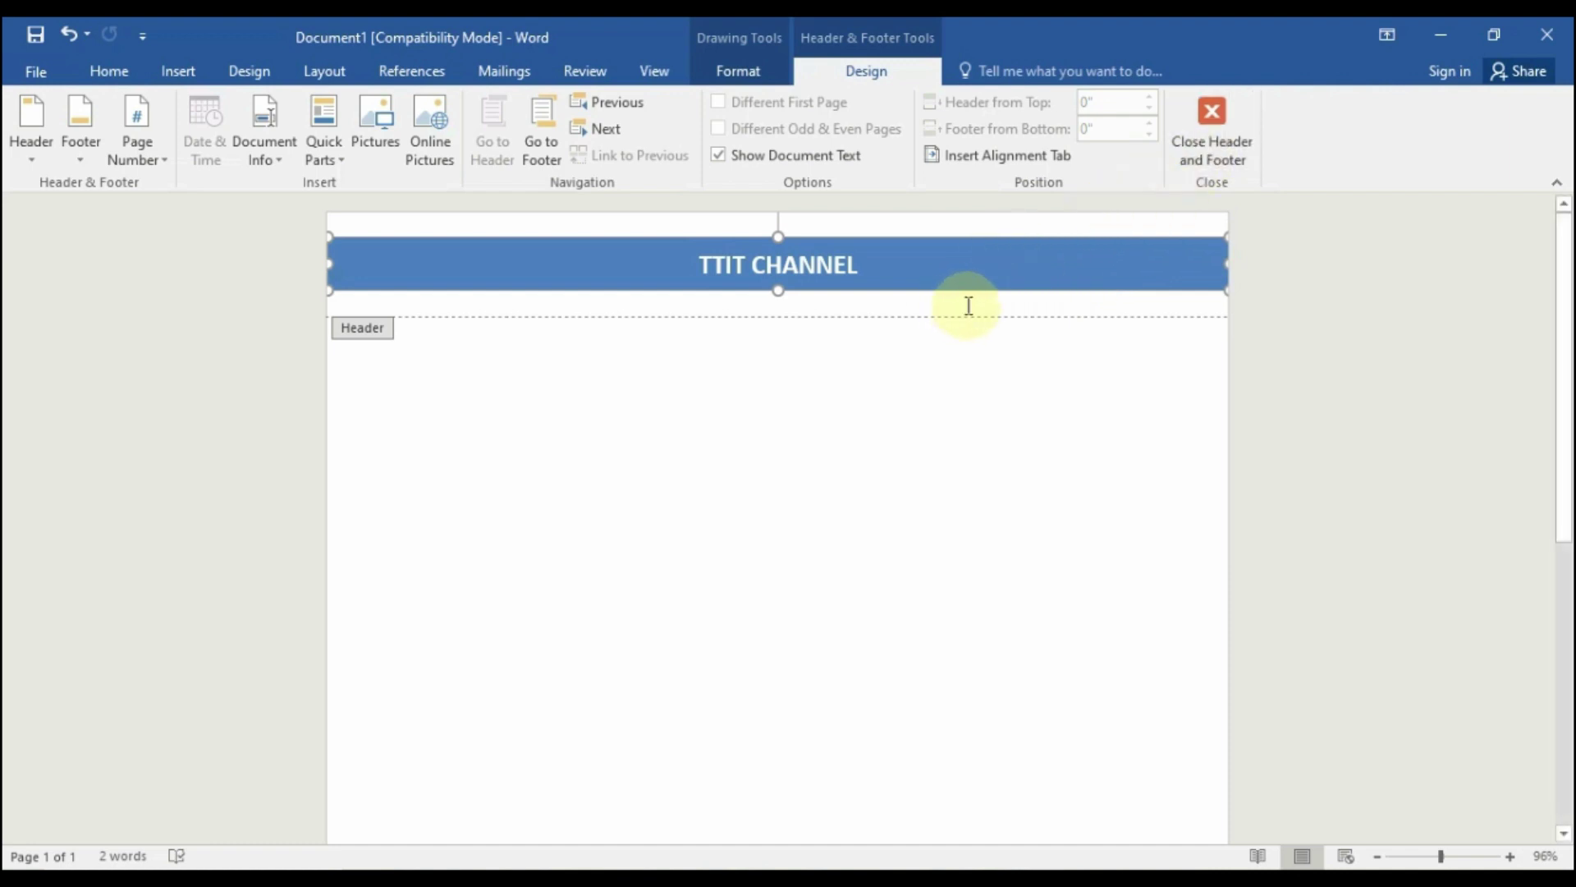
Close header editing and add a blank page after page 1
left_click(1217, 168)
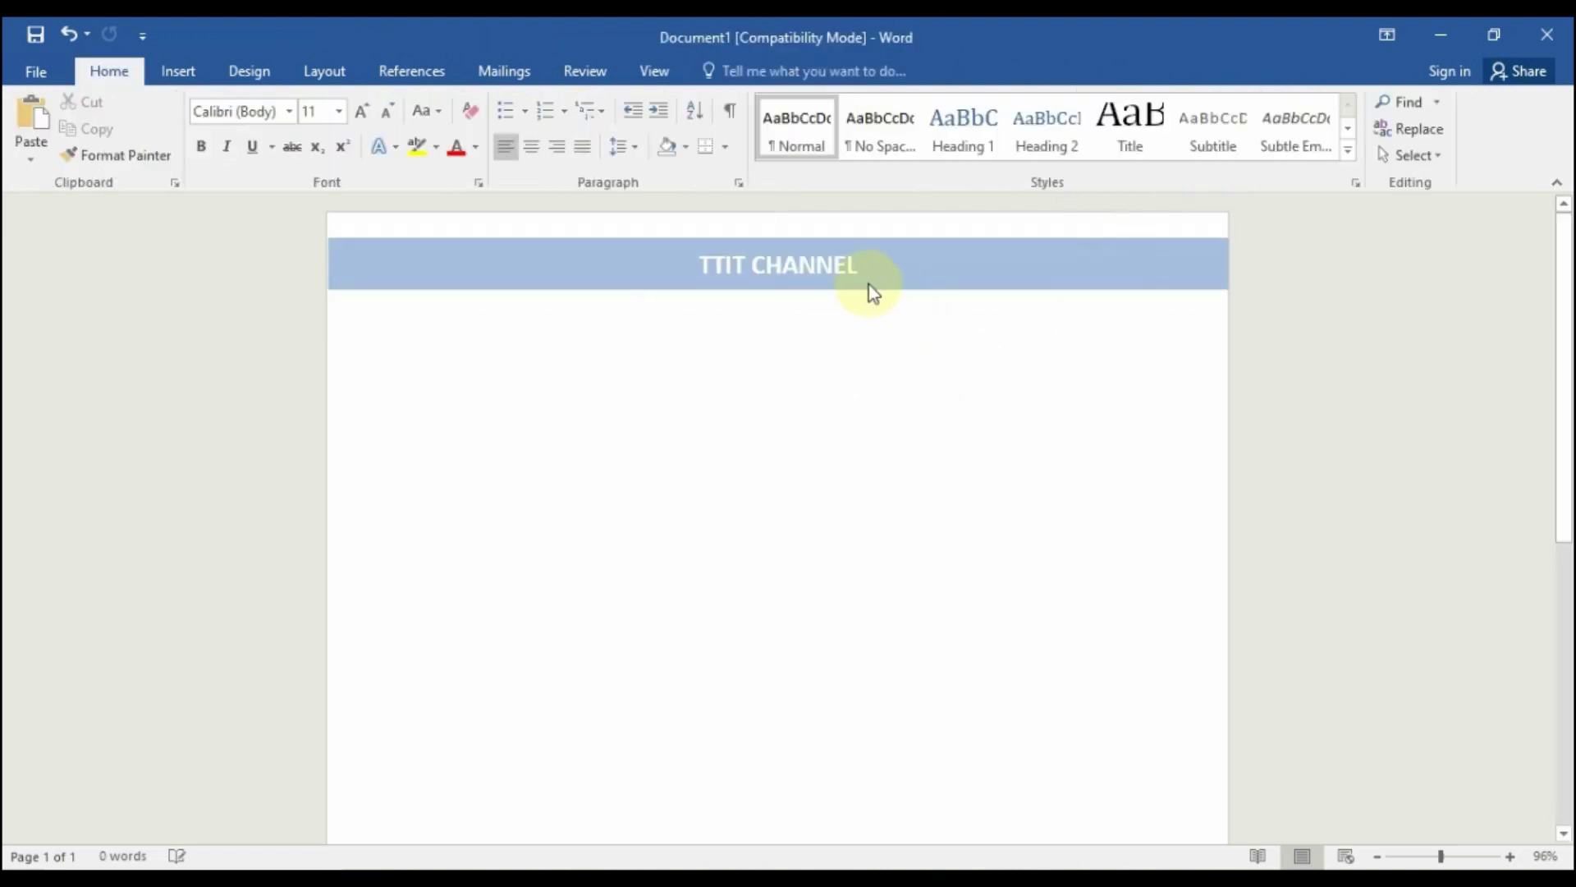
scroll(857, 279, "down", 1)
scroll(858, 279, "down", 3)
scroll(858, 279, "down", 1)
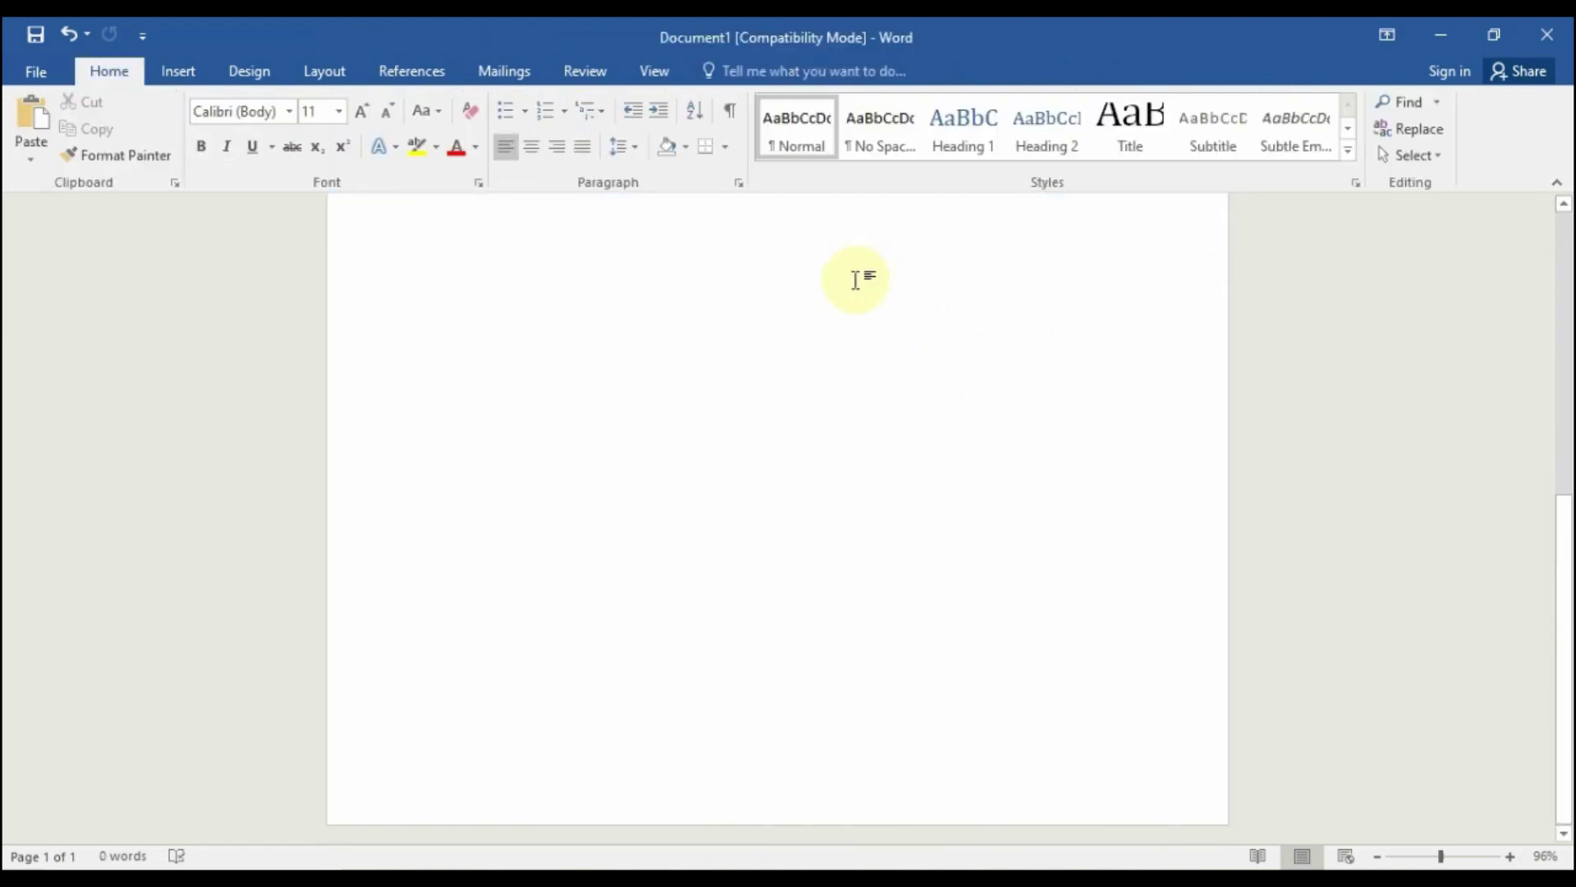
left_click(177, 70)
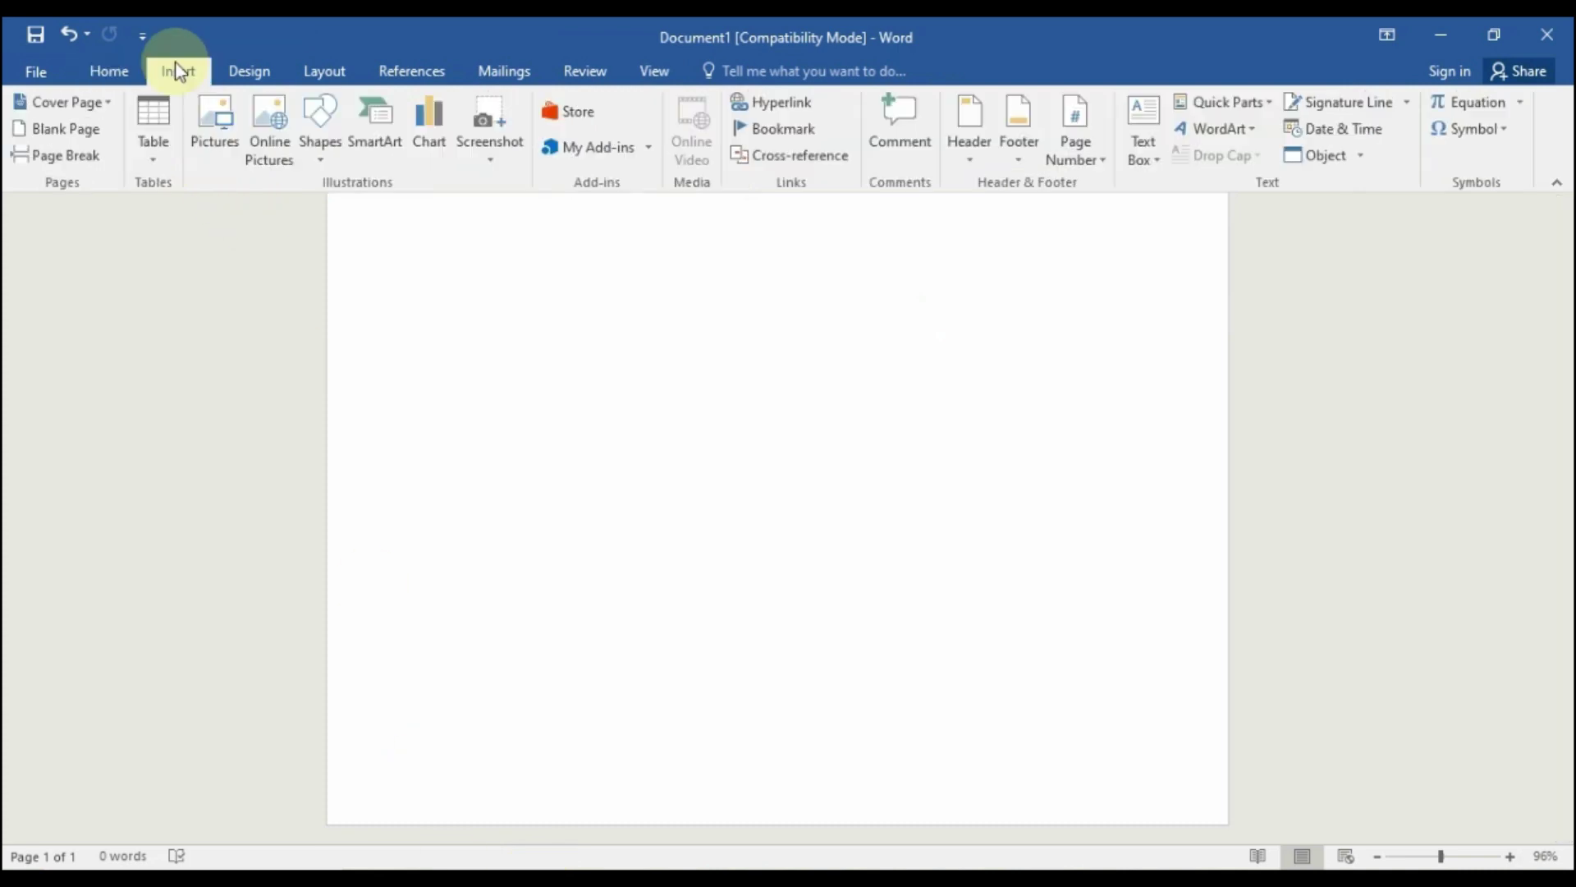
left_click(65, 133)
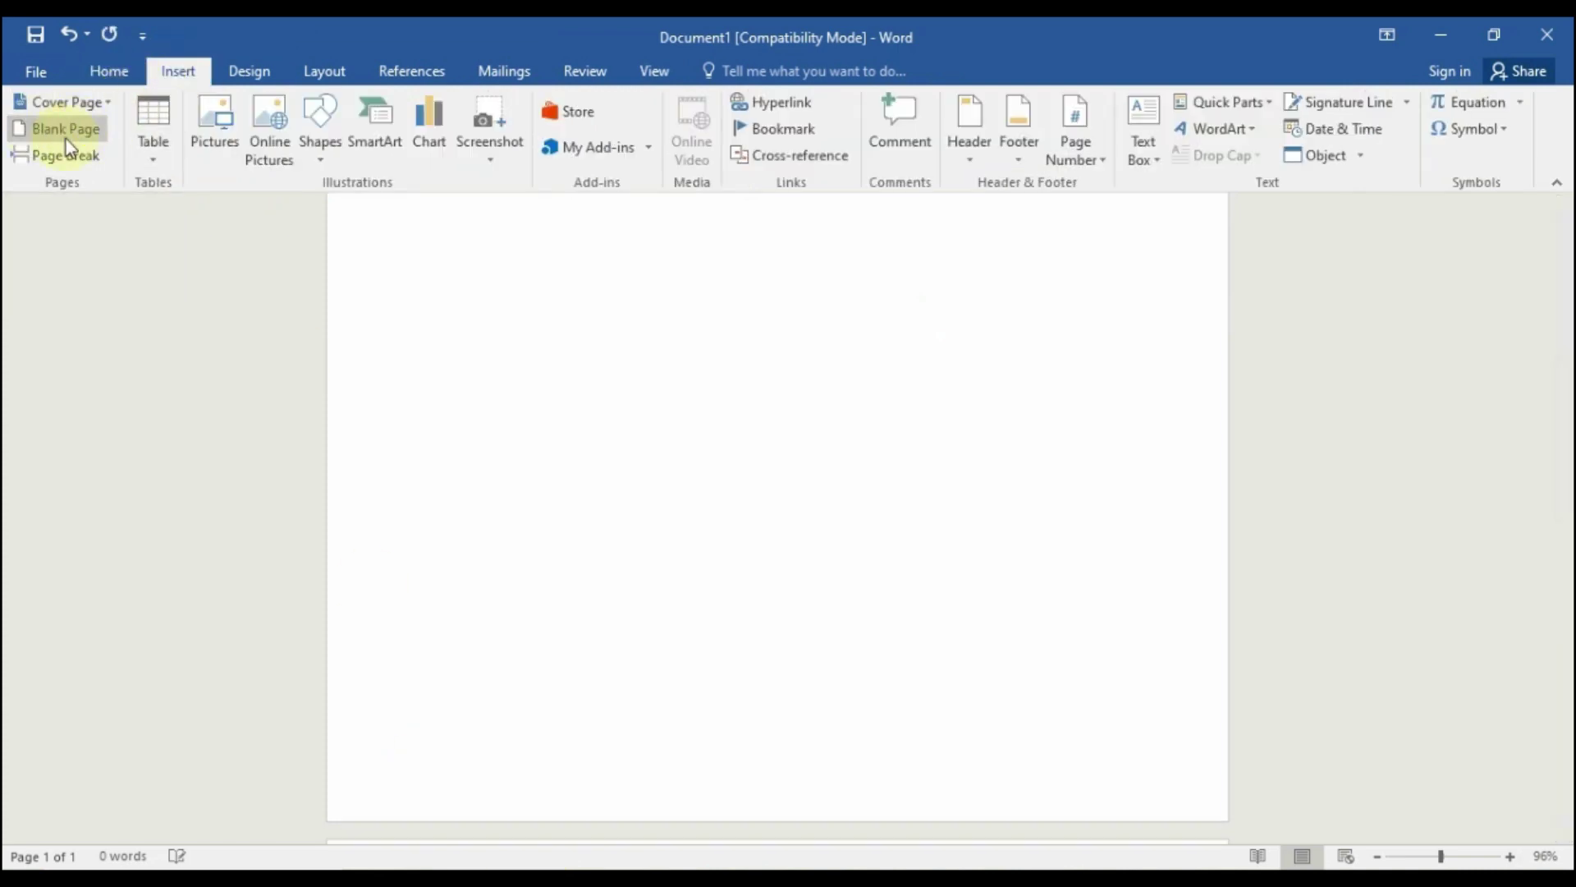
Add a third blank page, then scroll back to the top of page 1
scroll(644, 649, "down", 4)
scroll(796, 602, "down", 1)
scroll(796, 602, "down", 1)
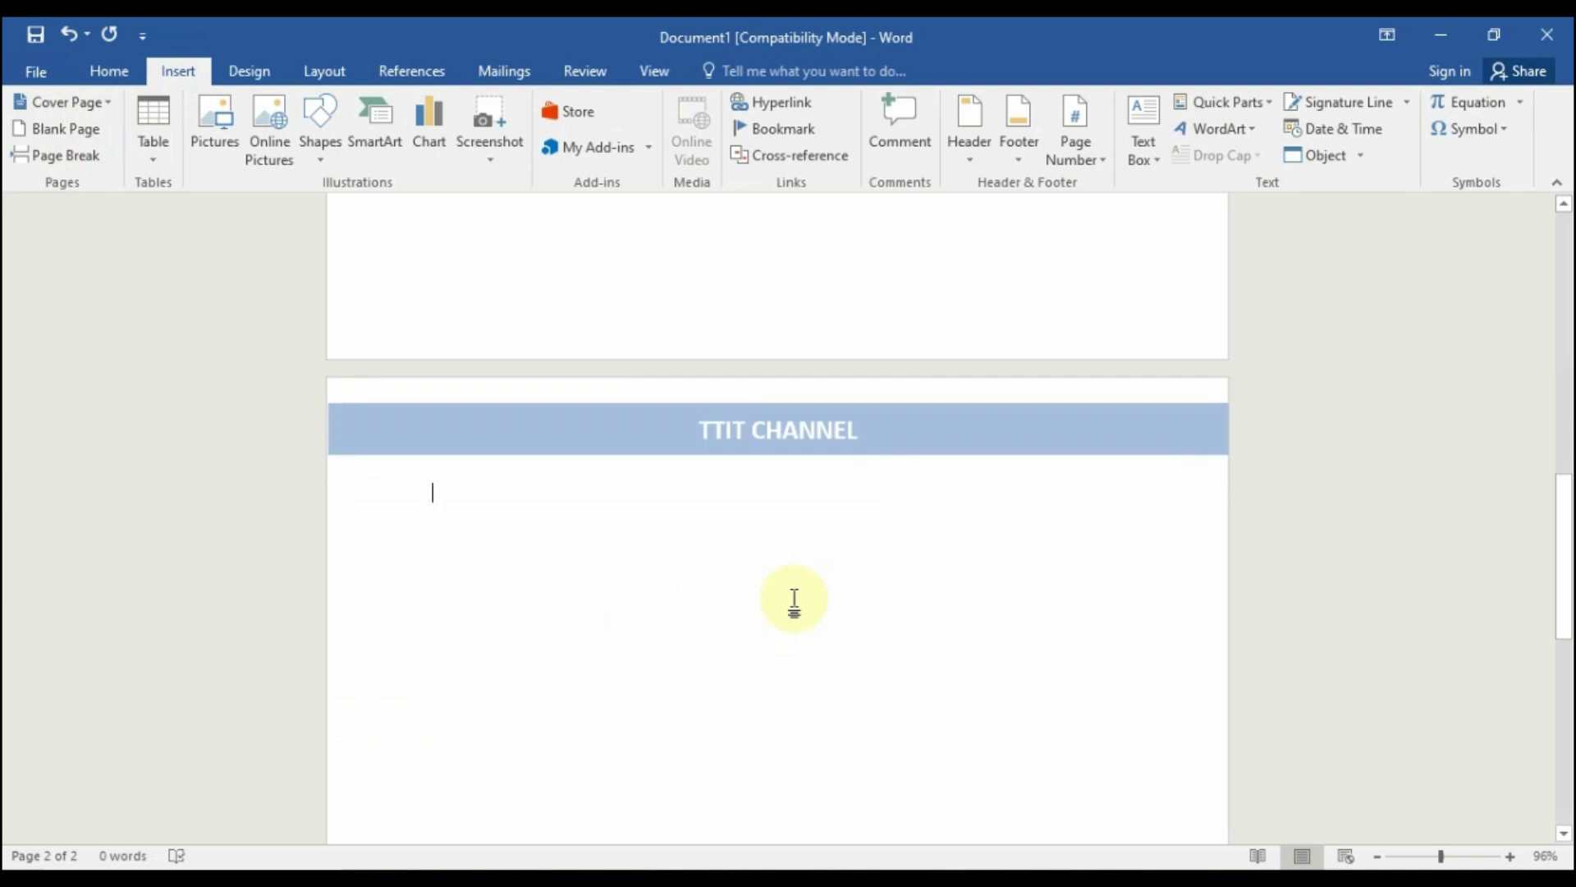
scroll(854, 468, "down", 2)
scroll(845, 452, "down", 4)
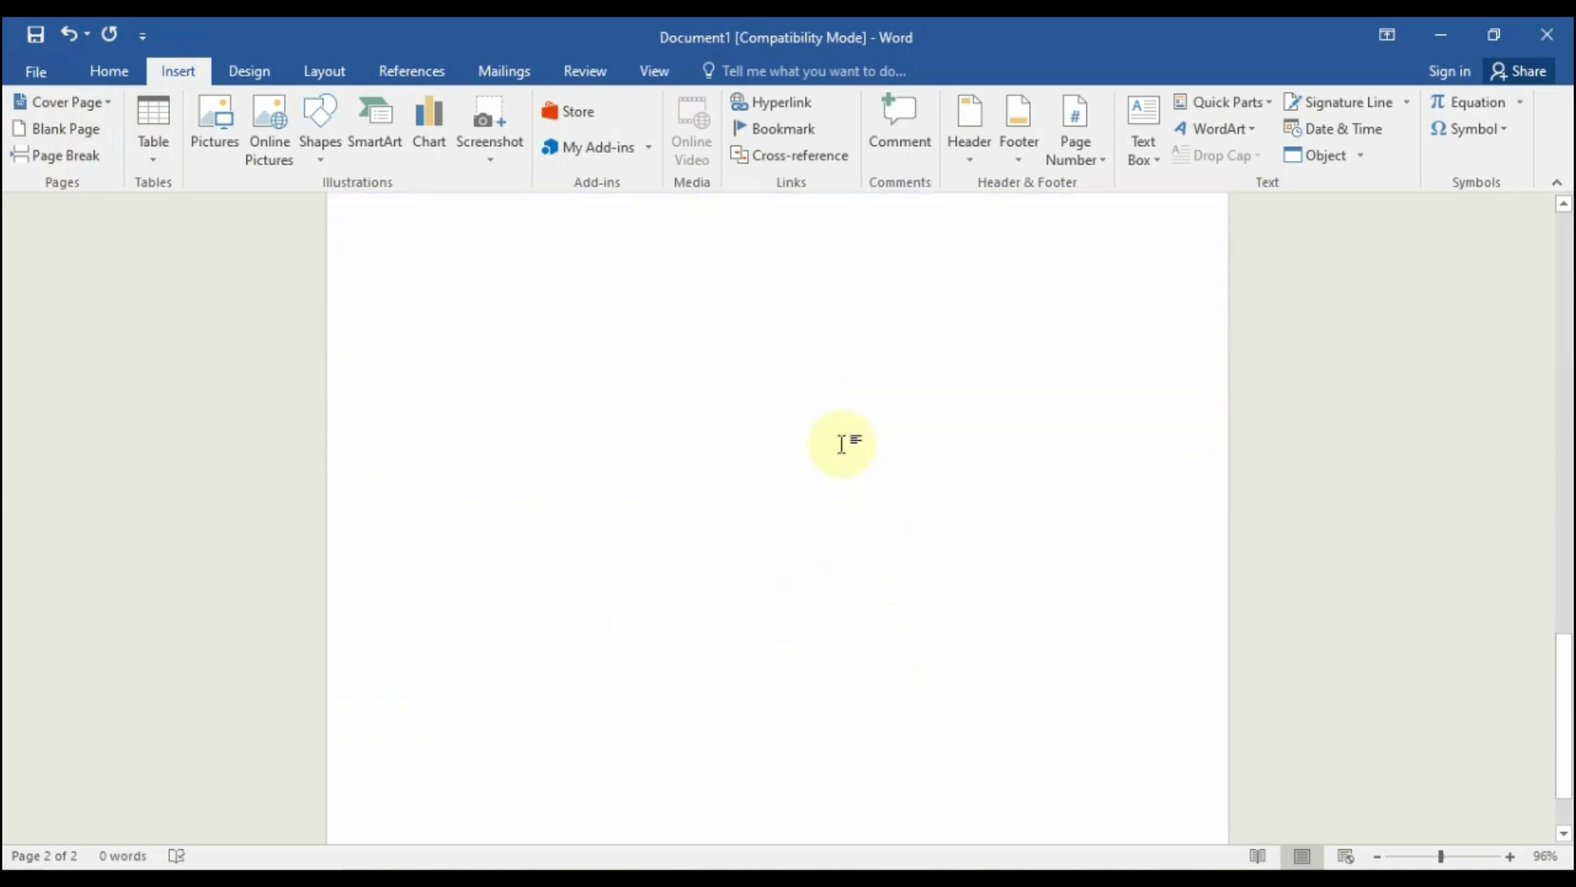
scroll(841, 445, "down", 2)
left_click(51, 128)
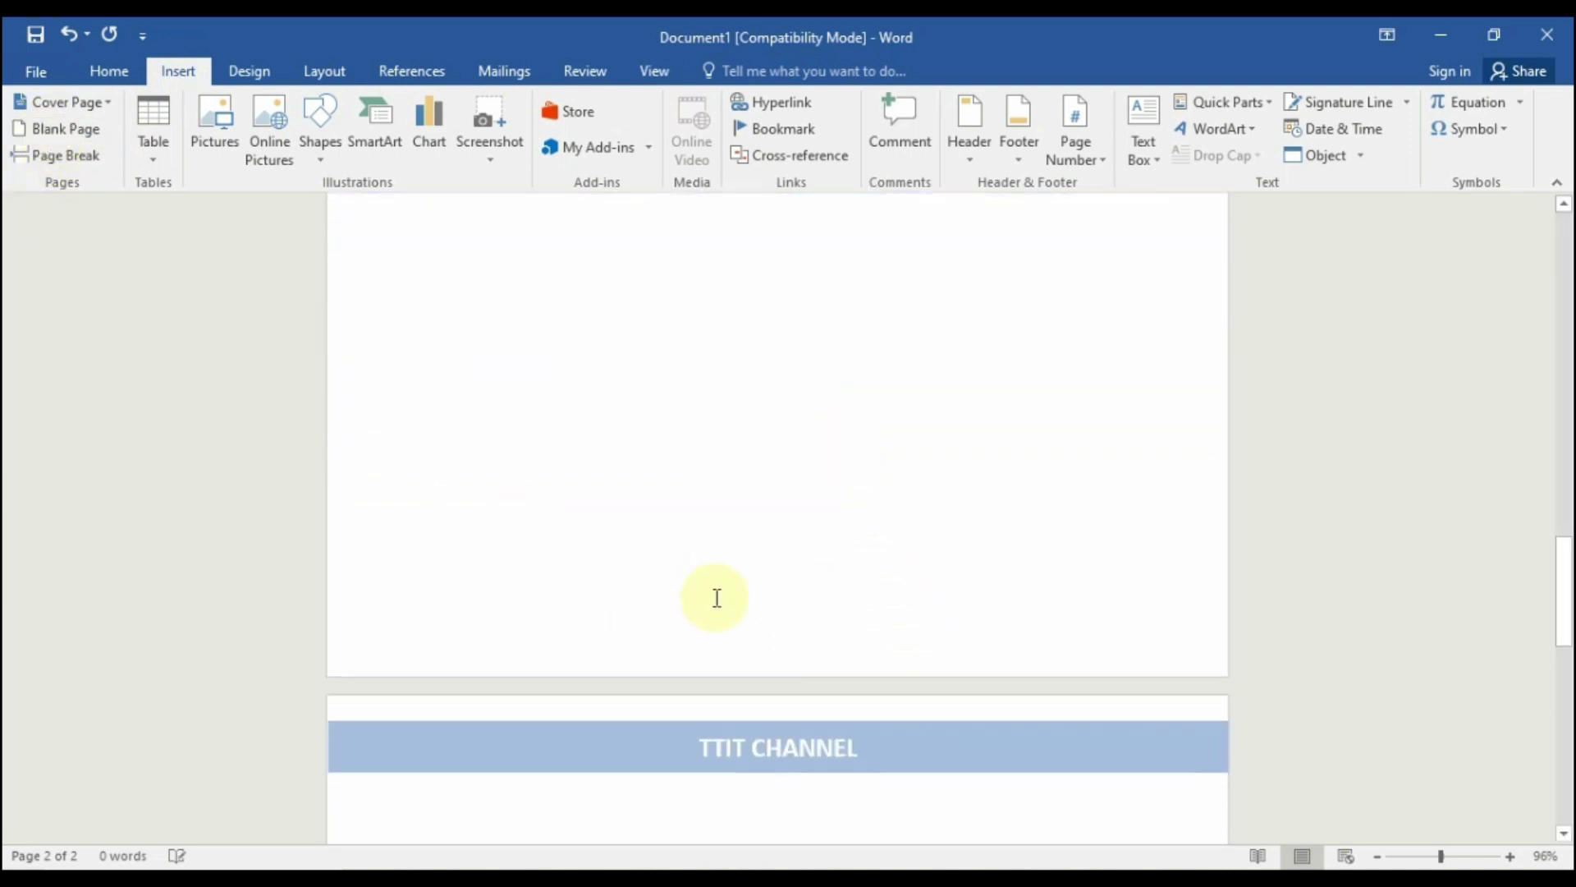
scroll(722, 600, "down", 3)
scroll(772, 575, "down", 2)
scroll(774, 538, "up", 3)
scroll(774, 534, "up", 4)
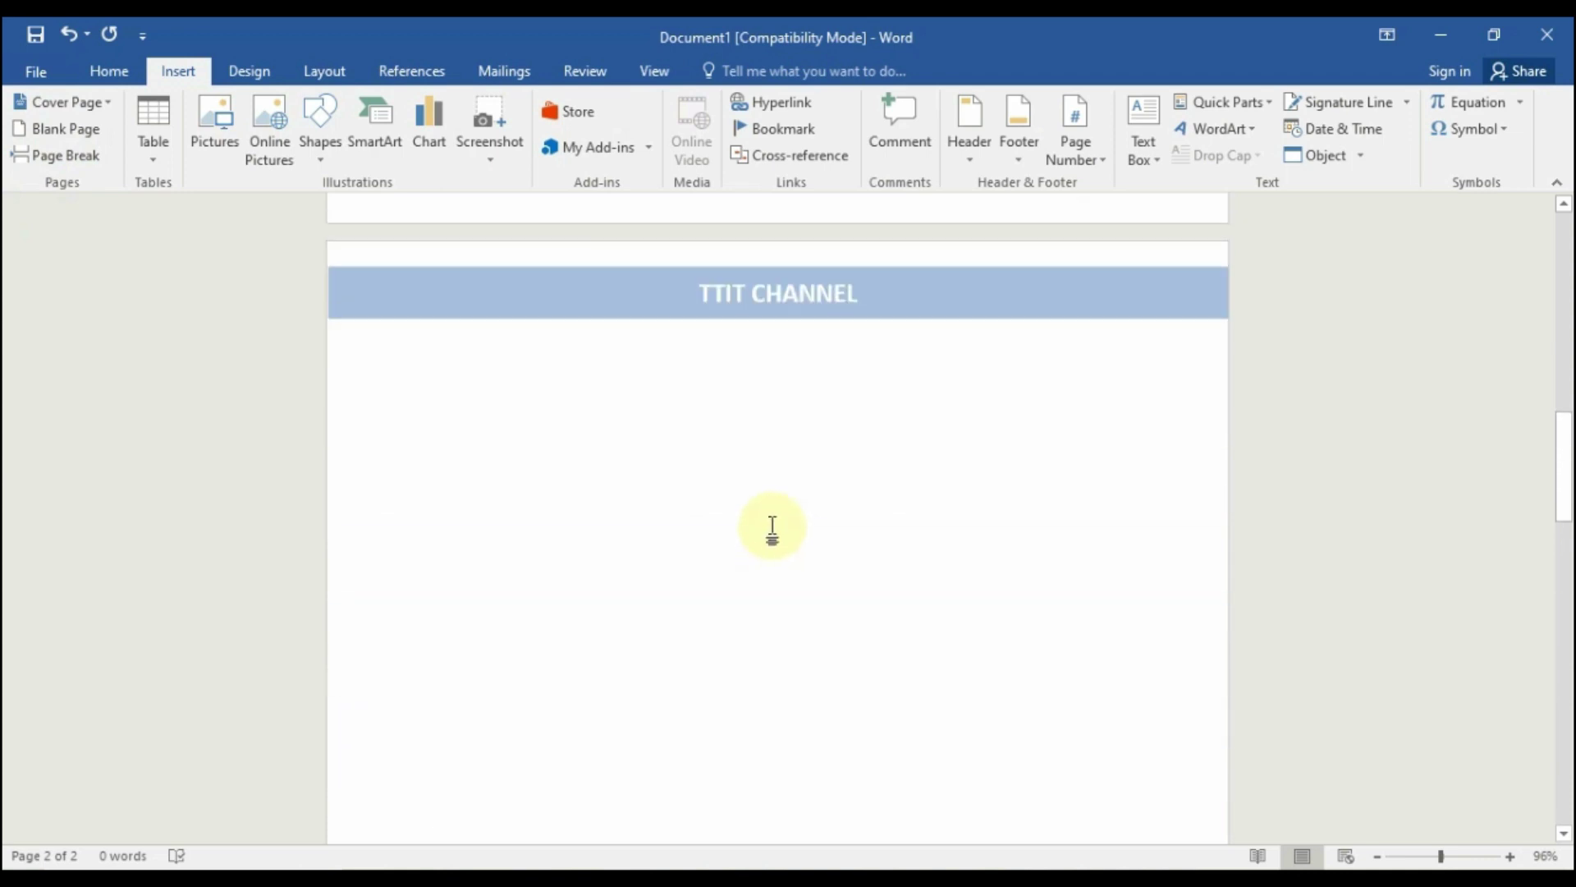
scroll(774, 530, "up", 4)
scroll(771, 522, "up", 3)
scroll(771, 518, "up", 2)
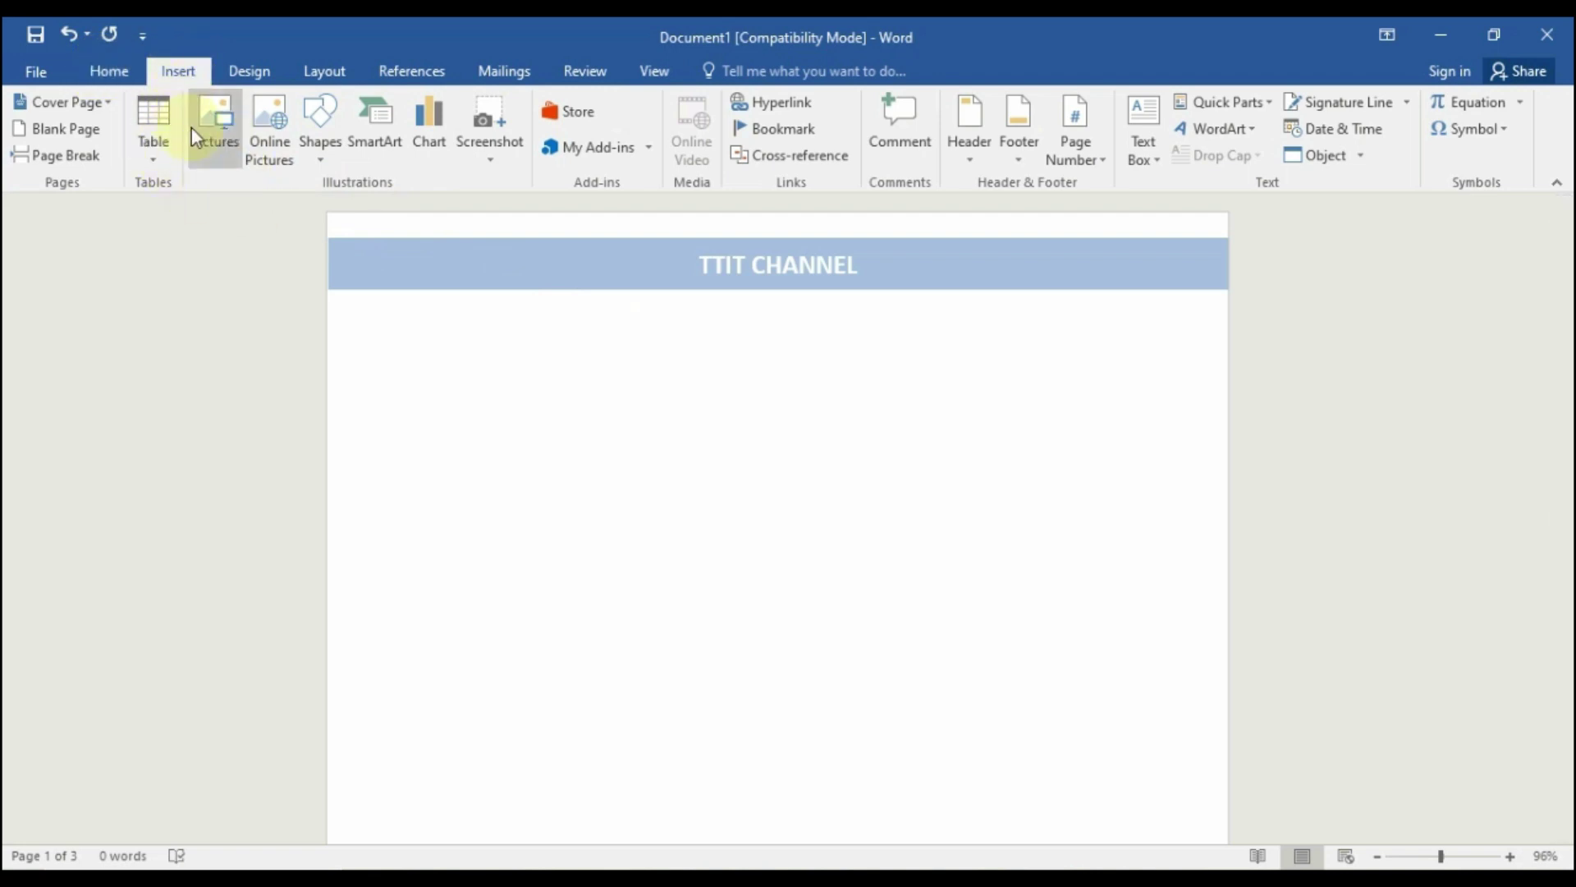
Start editing an empty footer and enter the text TTIT CHANNEL
left_click(1018, 164)
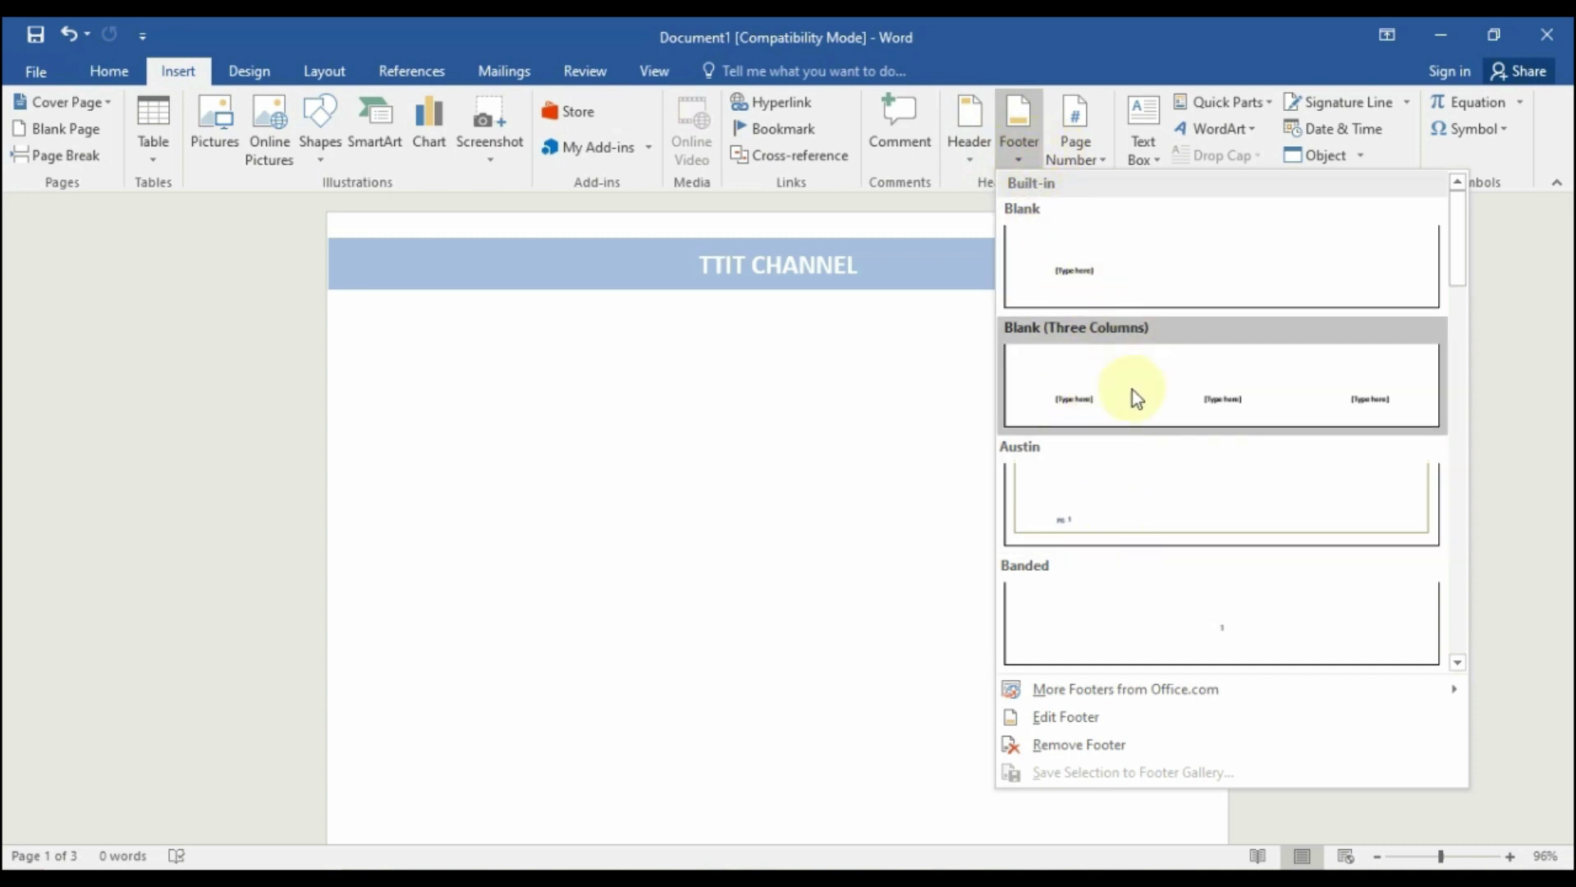
scroll(1131, 394, "down", 3)
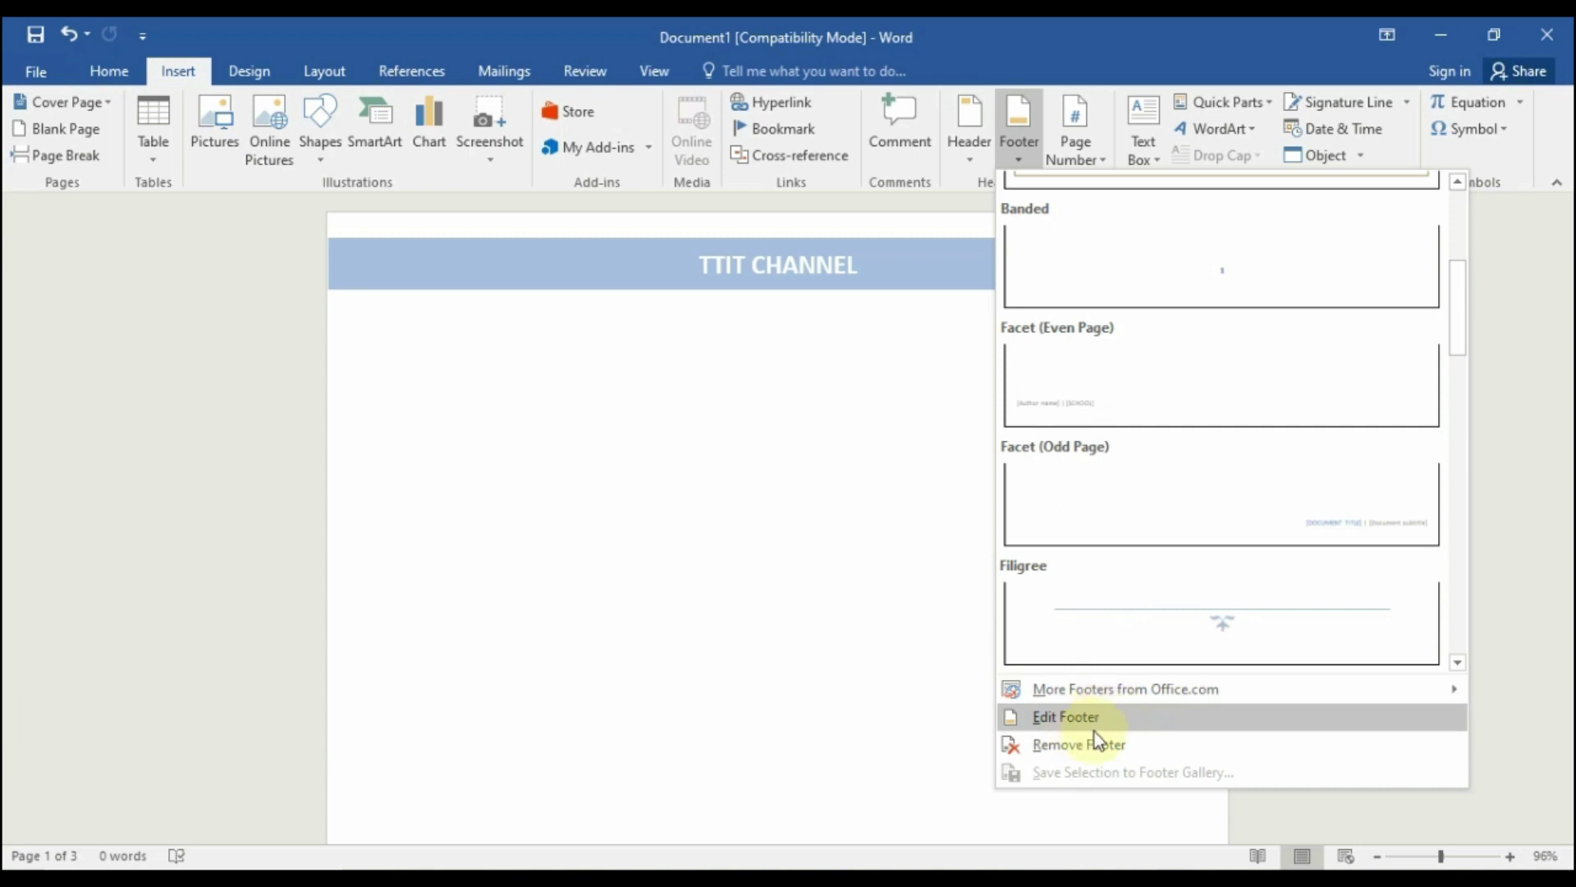
left_click(1075, 718)
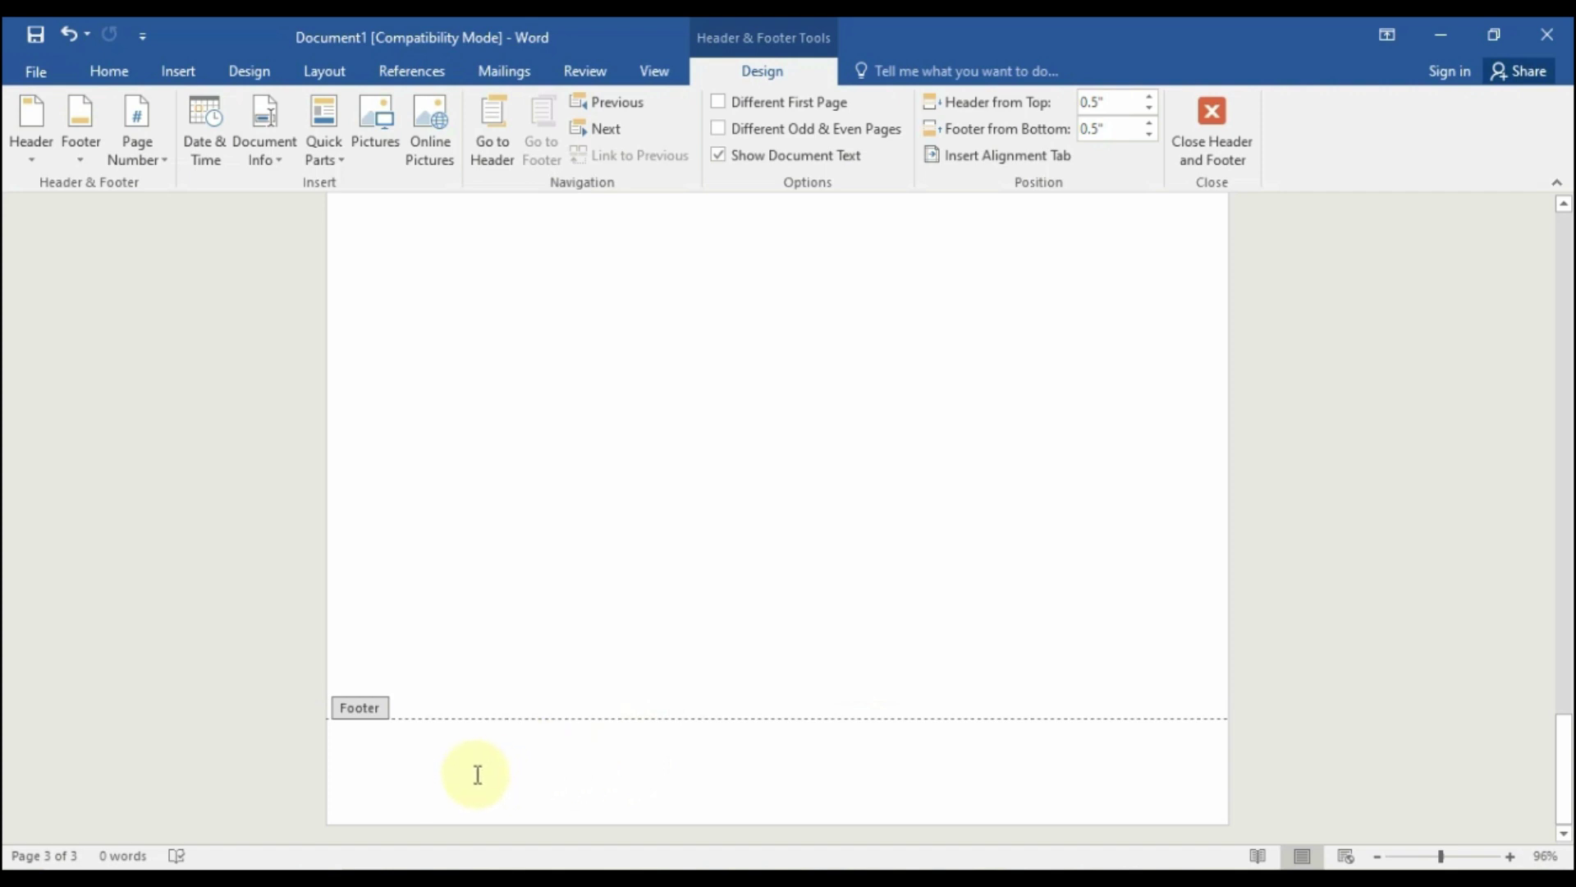
type("TTIT")
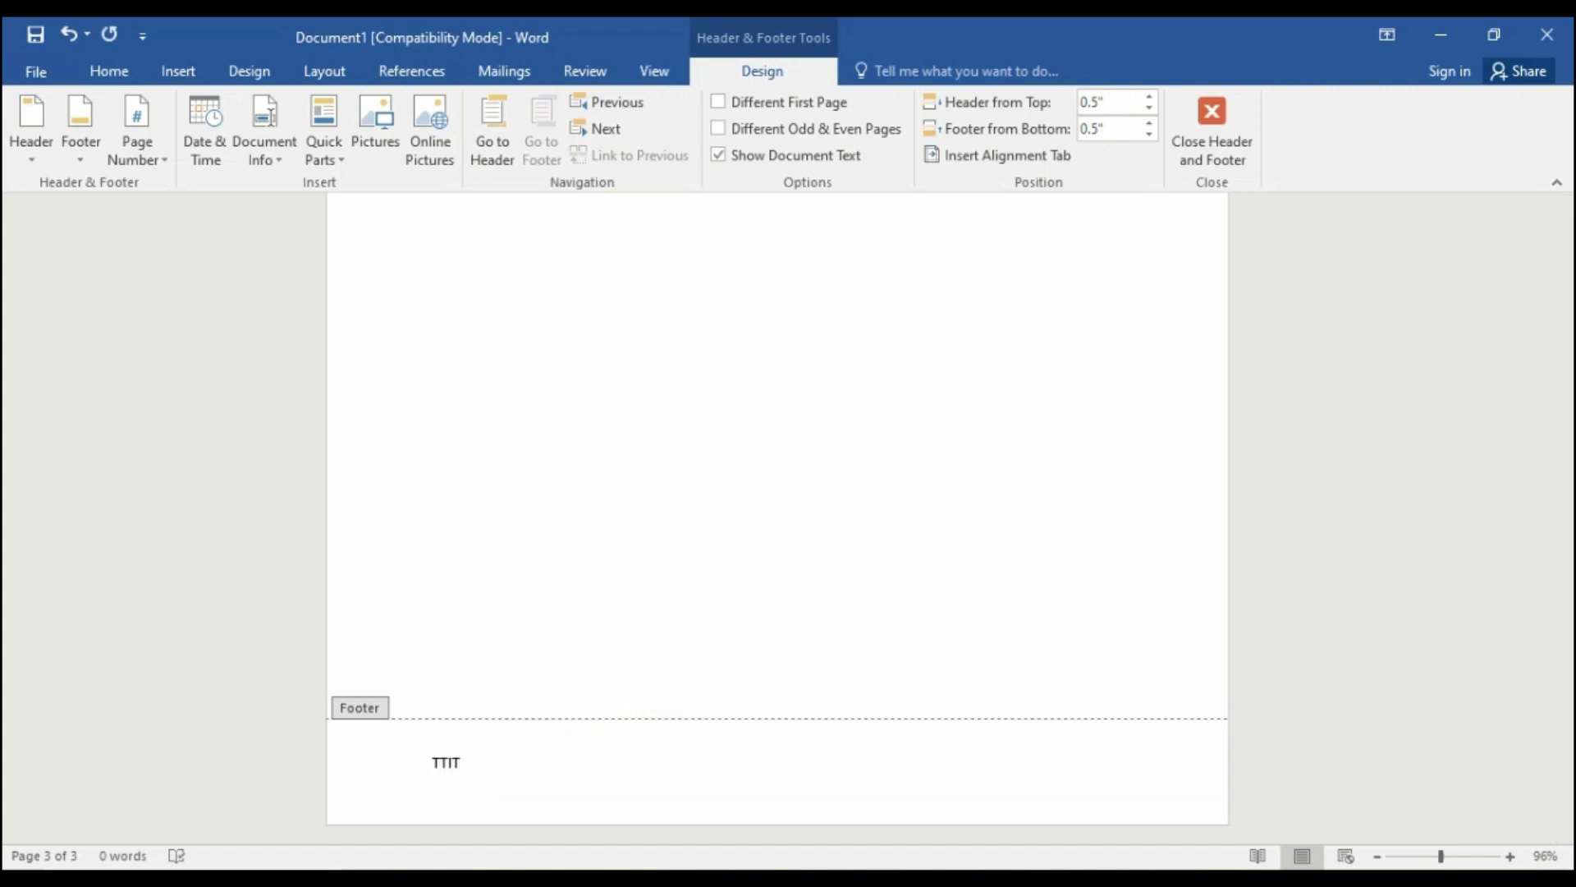
key("Left")
key("Left")
key("Left")
Enlarge the TTIT CHANNEL footer line and centre it
triple_click(477, 776)
key("ctrl+shift+period")
key("ctrl+shift+period")
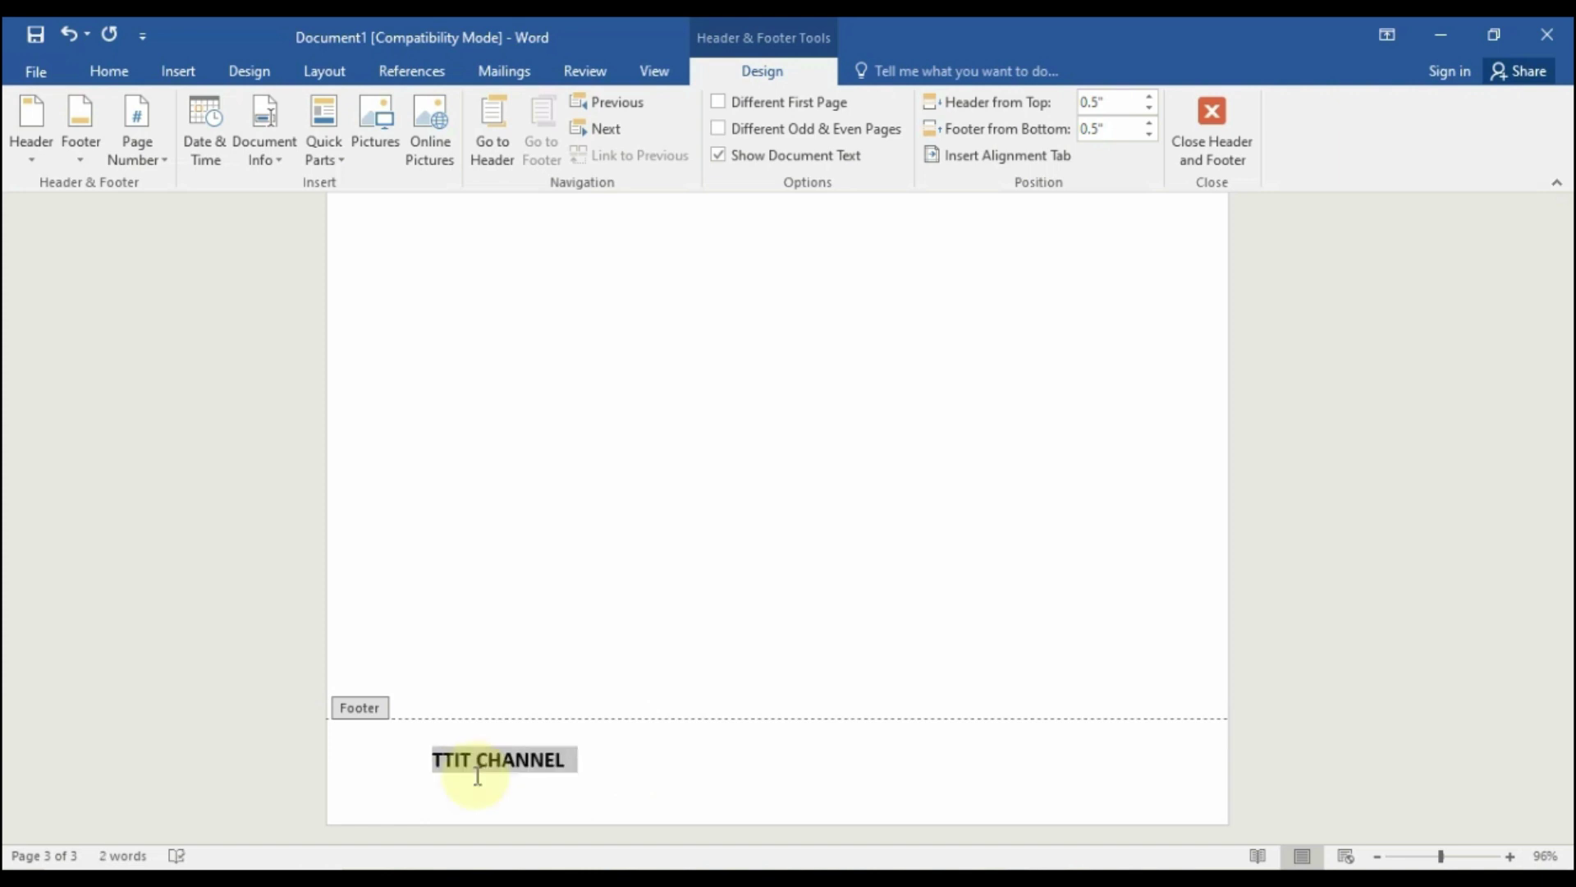
key("ctrl+e")
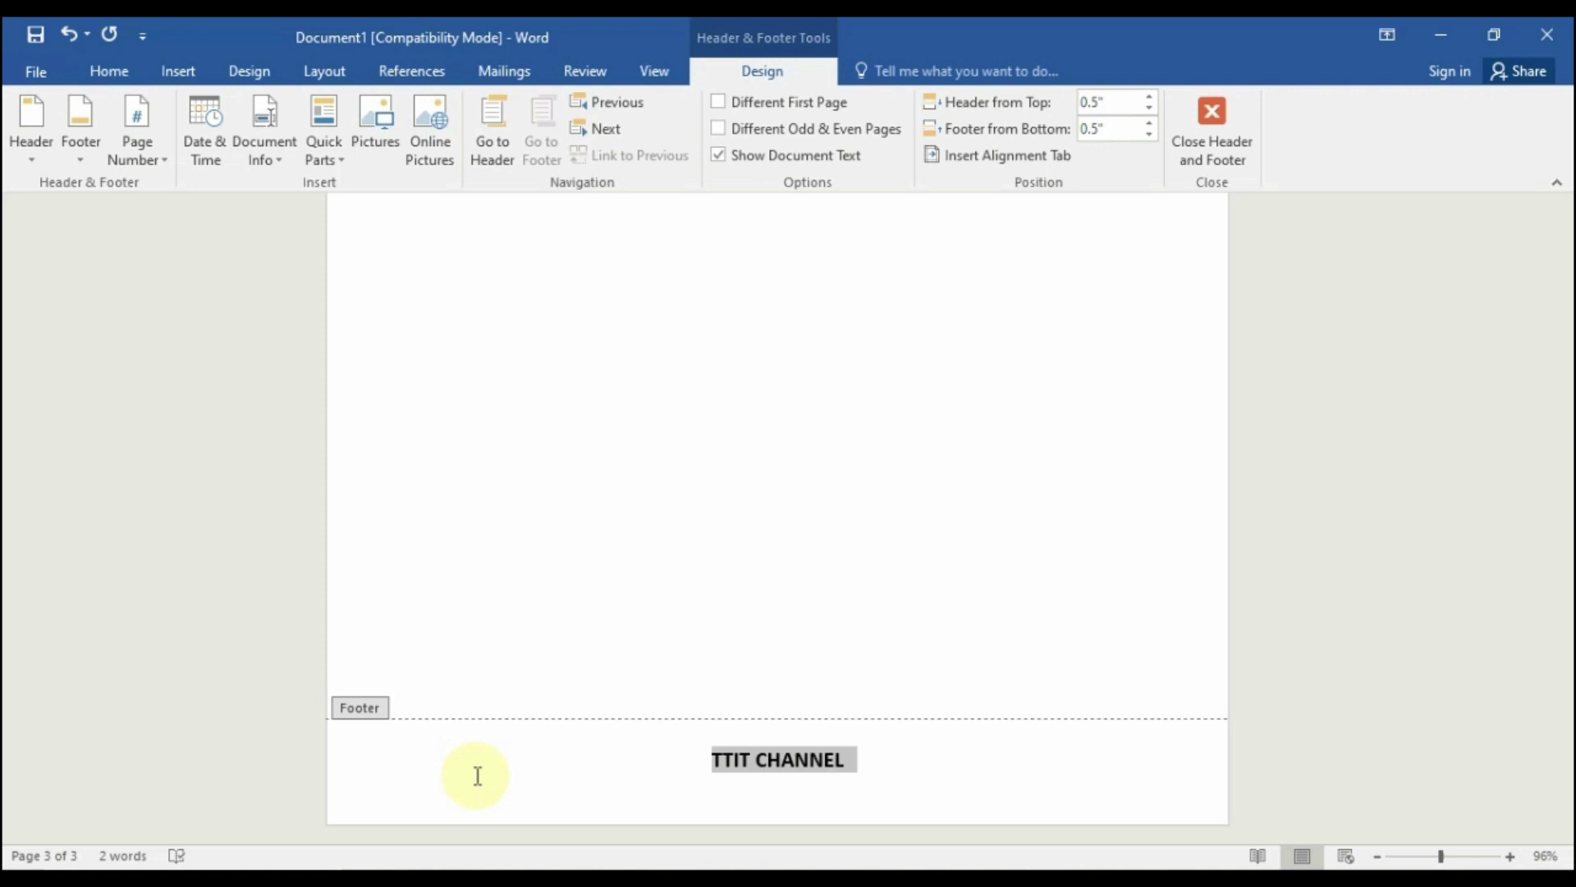
Close footer editing and scroll through the pages to review the dimmed TTIT CHANNEL footer
left_click(1210, 156)
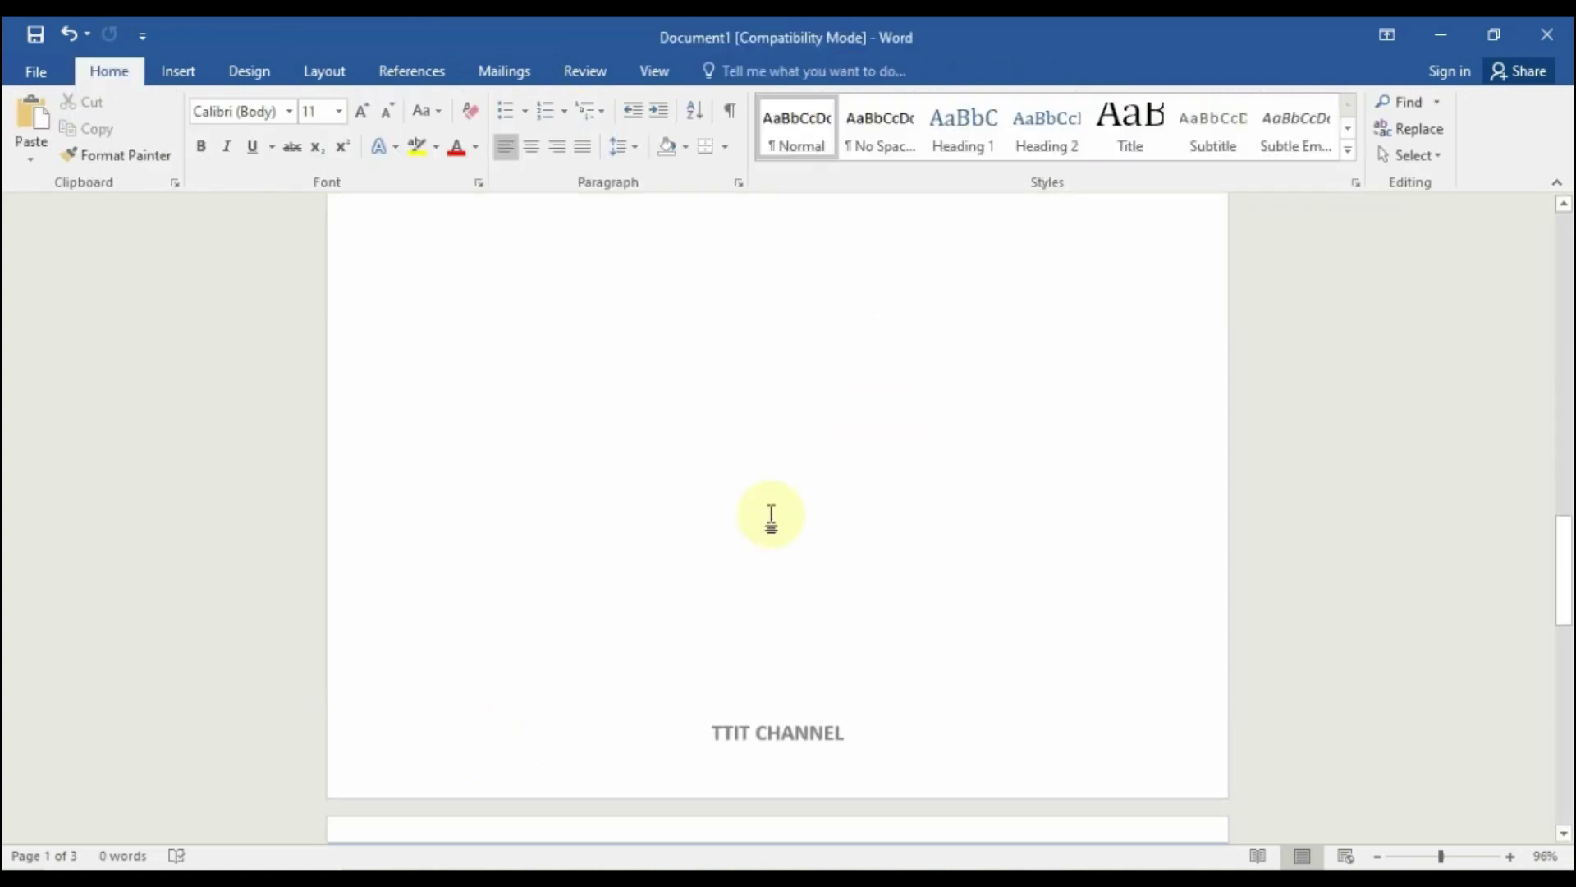
scroll(771, 515, "down", 10)
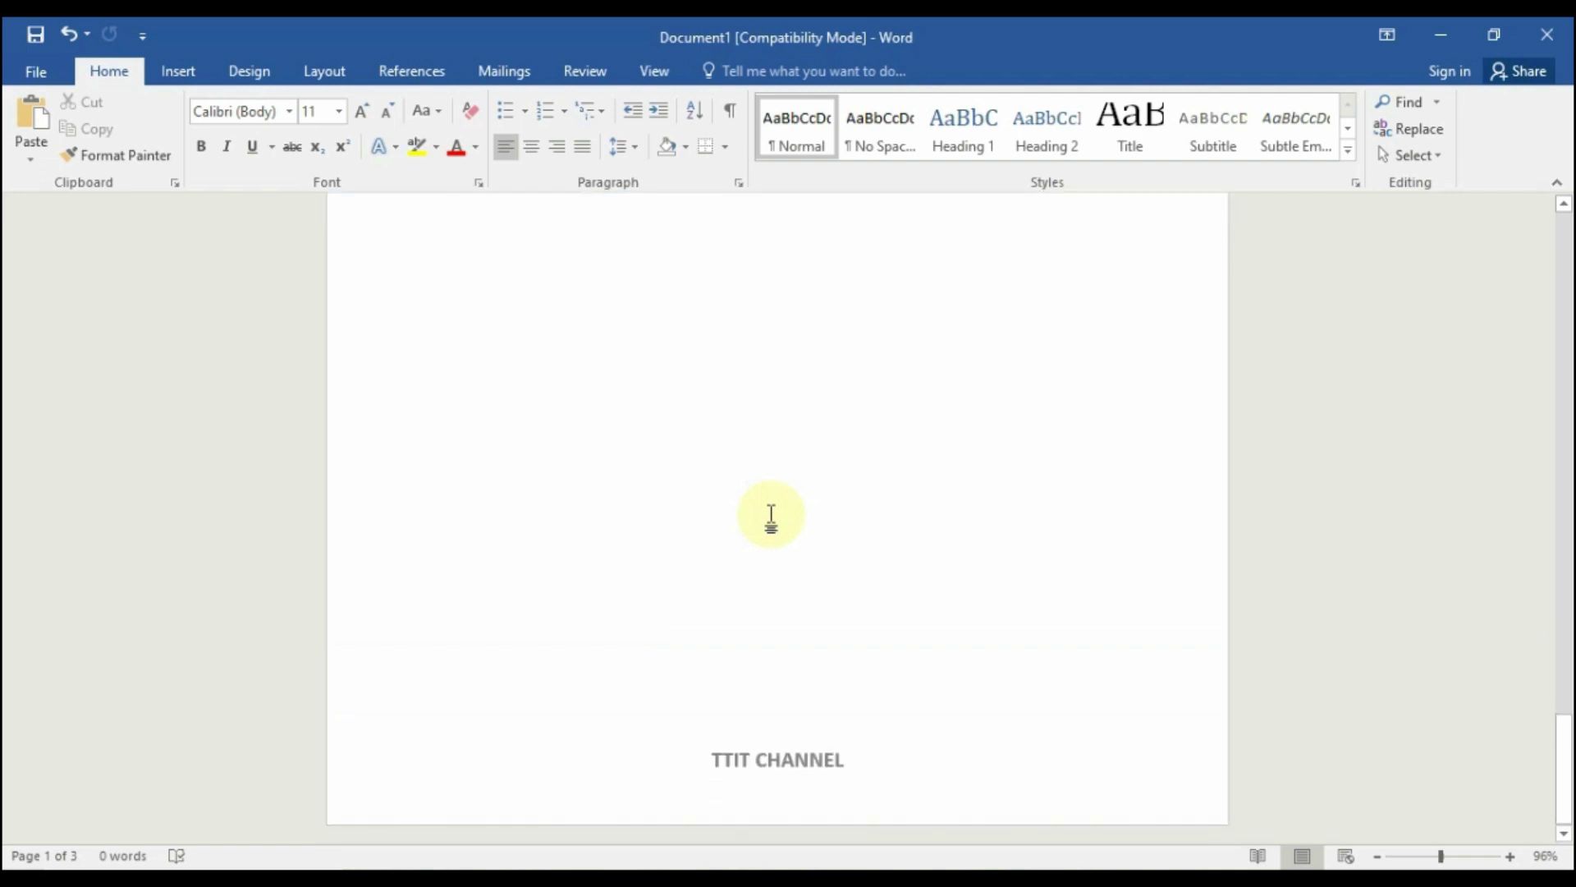
scroll(771, 515, "up", 5)
scroll(771, 515, "up", 5)
scroll(771, 515, "up", 5)
scroll(770, 509, "up", 5)
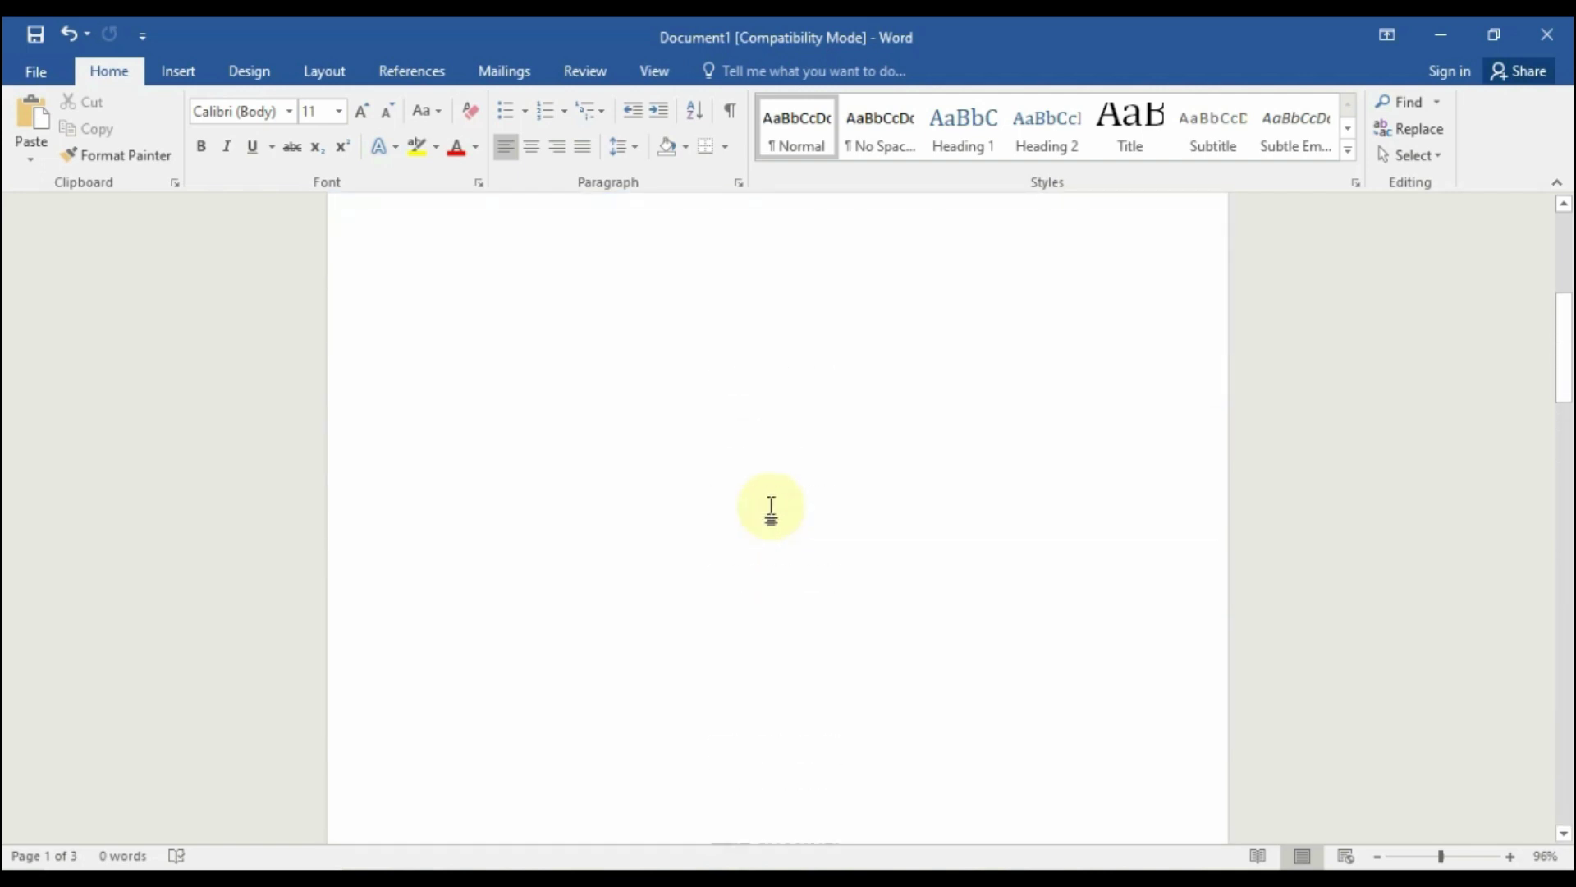
scroll(771, 509, "up", 2)
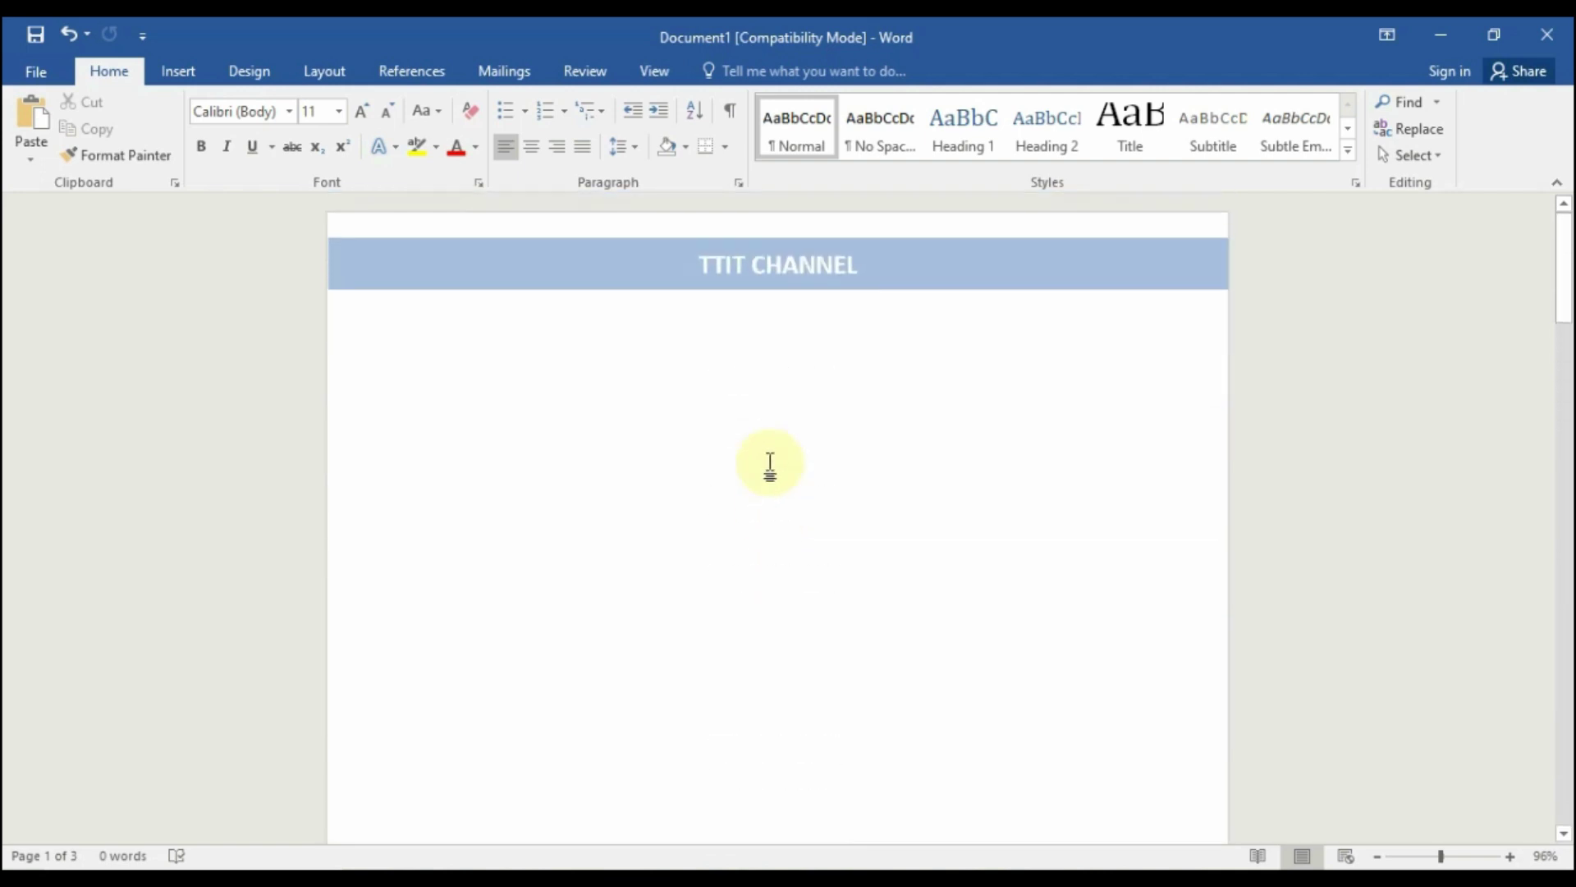
left_click(179, 74)
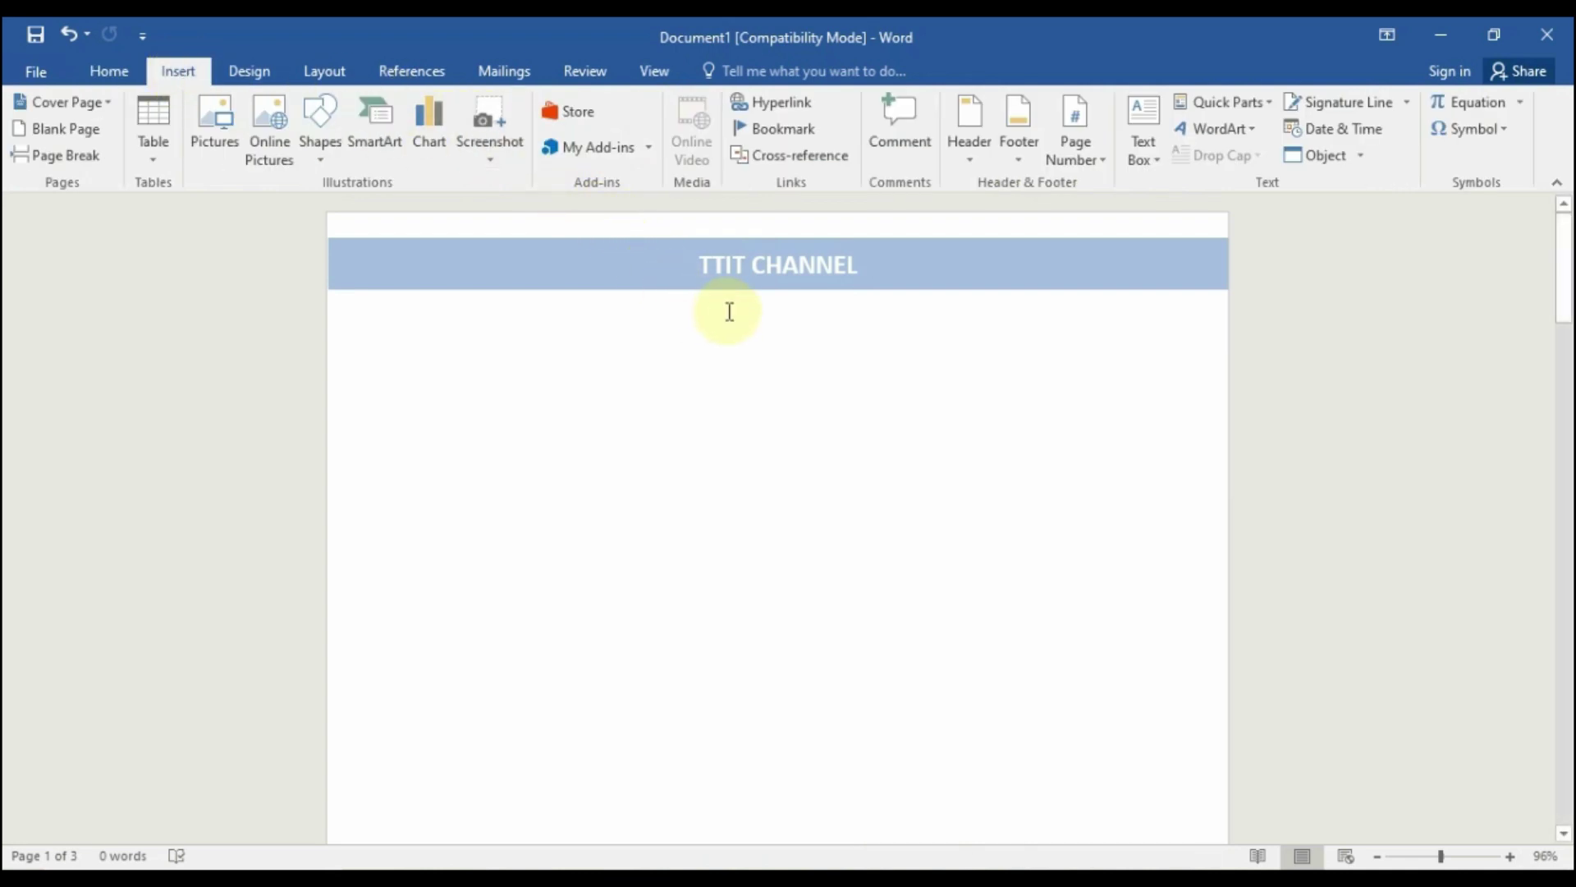
scroll(845, 302, "down", 3)
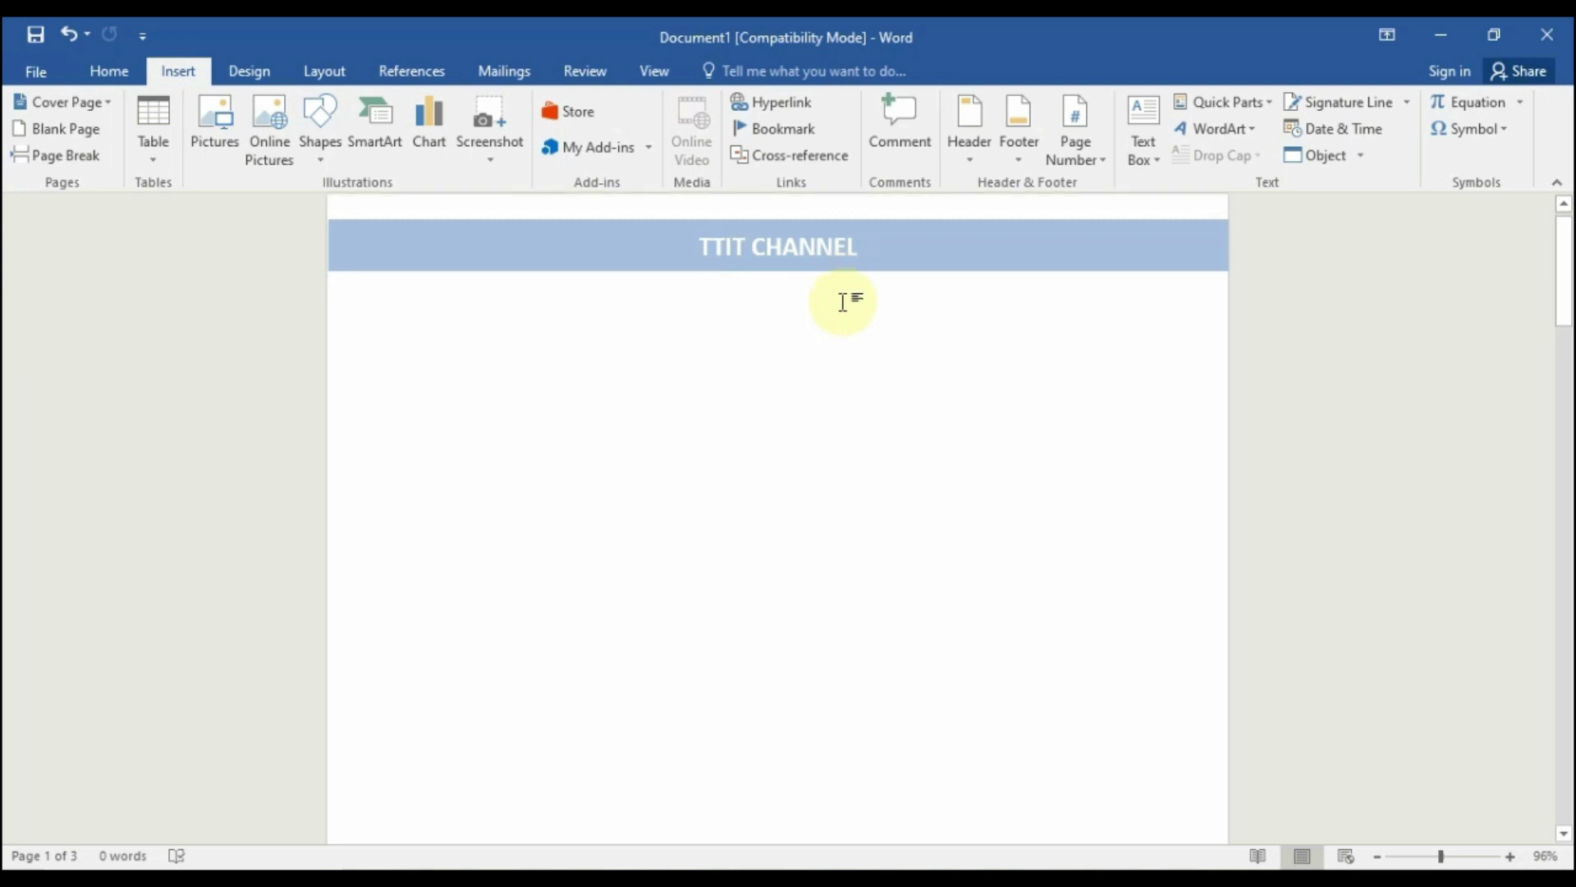
scroll(844, 302, "down", 3)
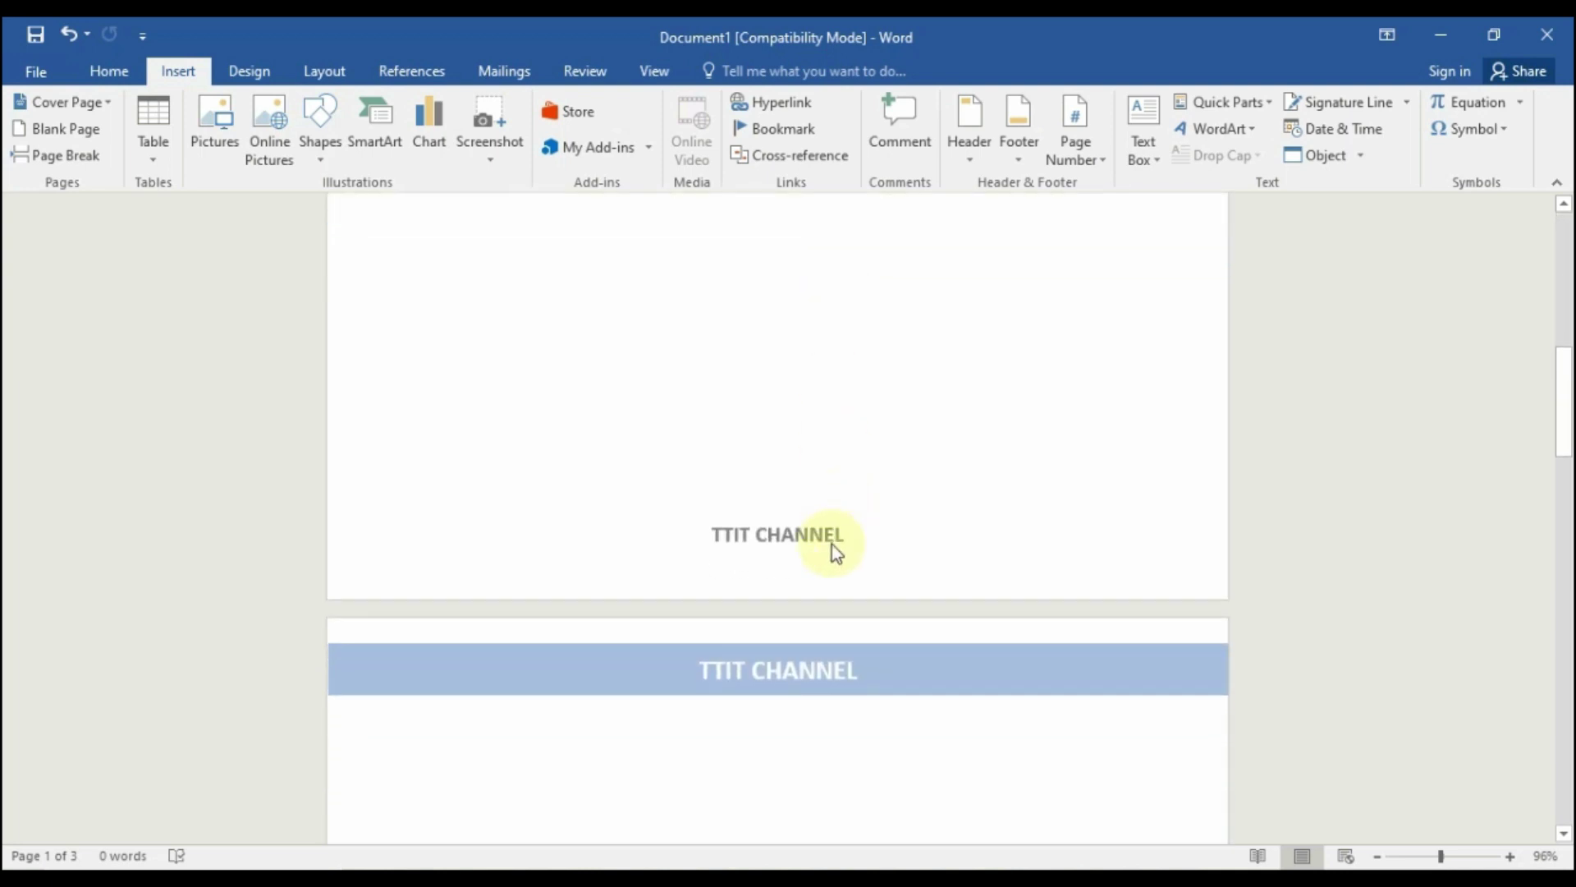
Delete the TTIT CHANNEL text from the footer, leaving it empty
double_click(831, 545)
left_click_drag(833, 538, 668, 554)
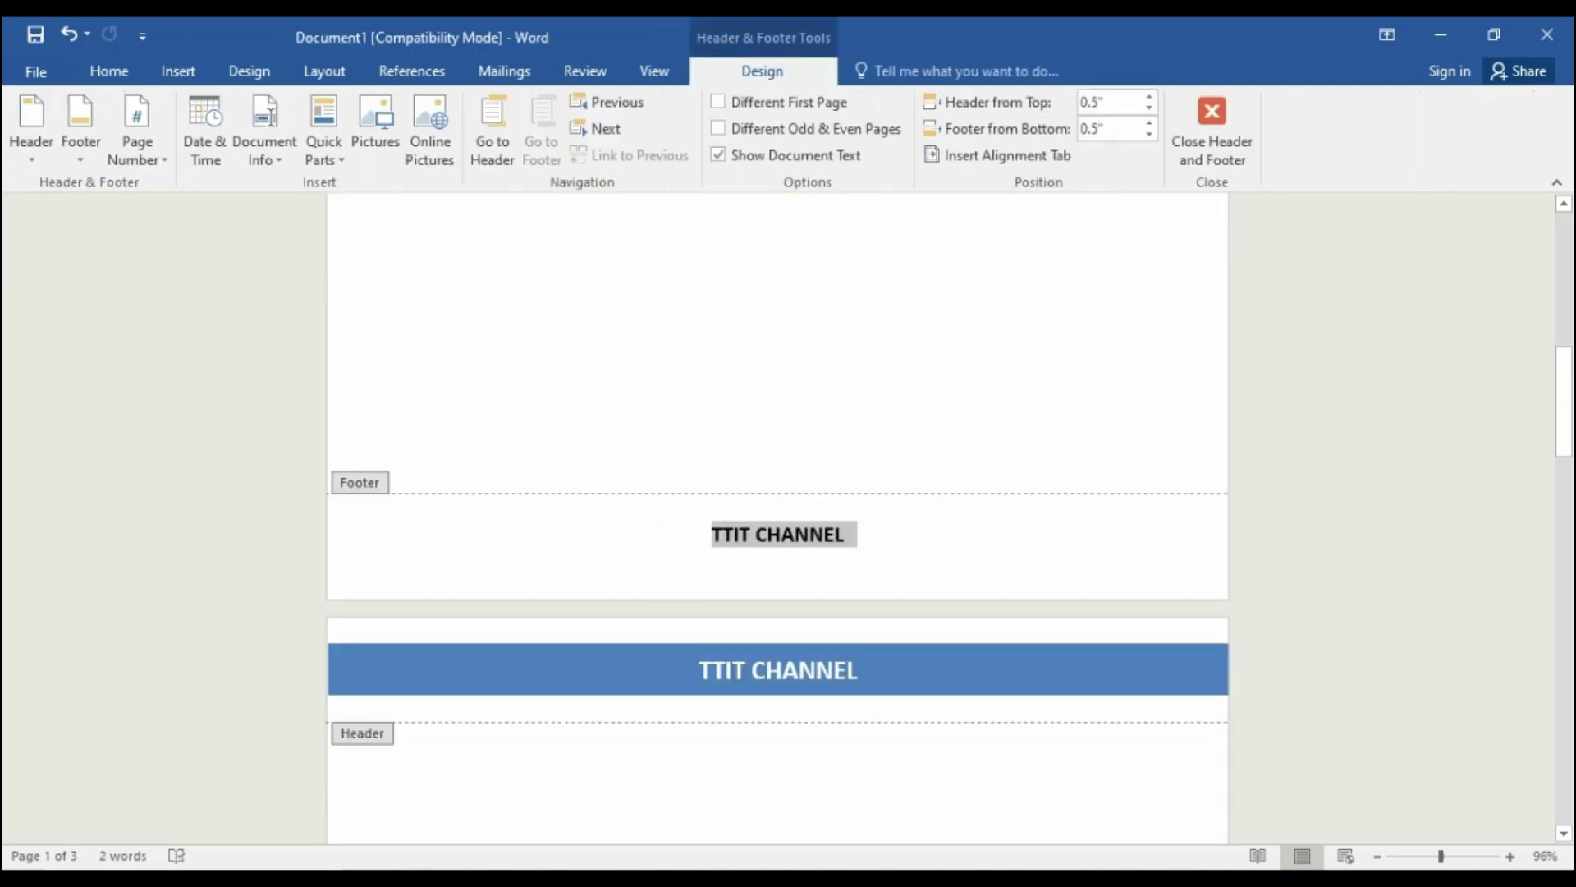
key("Delete")
left_click(671, 562)
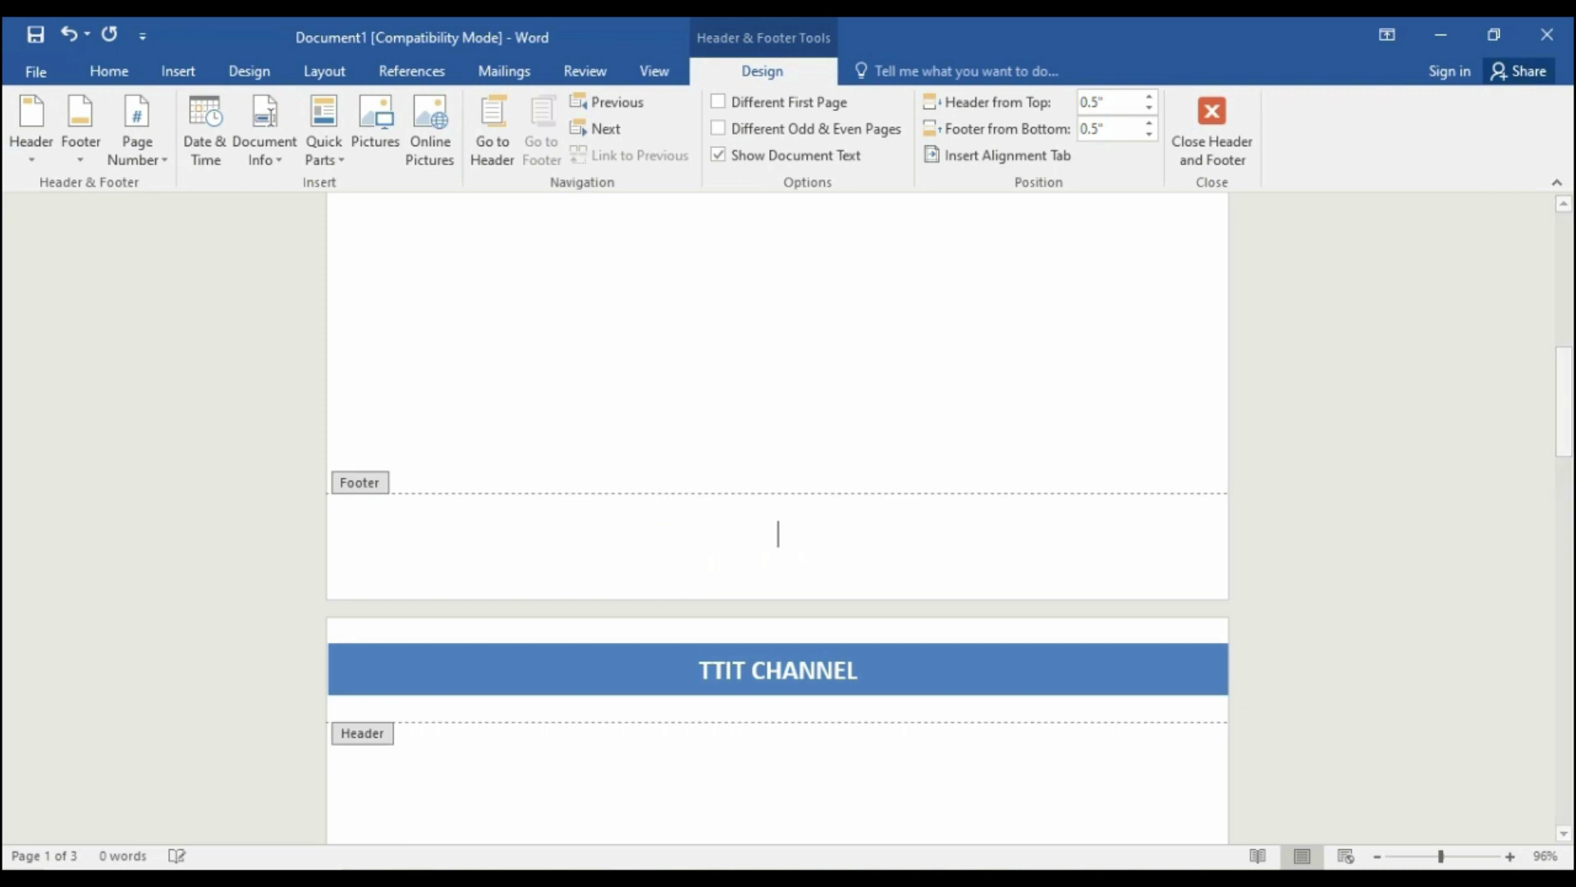
Add an Accent Bar 1 bottom-of-page number reading '1 | Page'
left_click(178, 71)
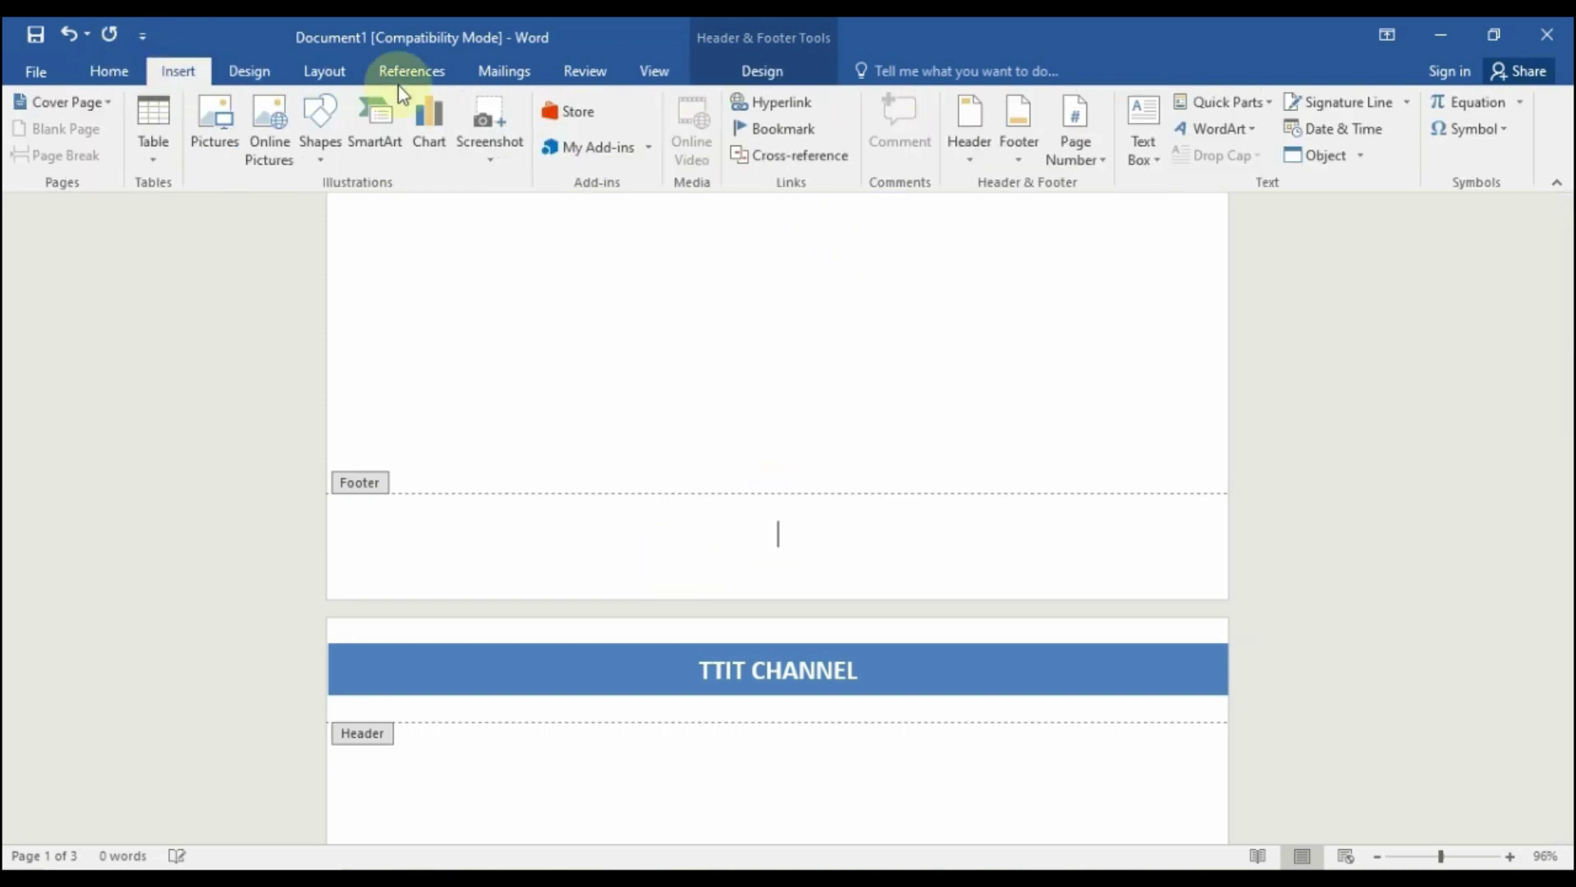
left_click(1070, 168)
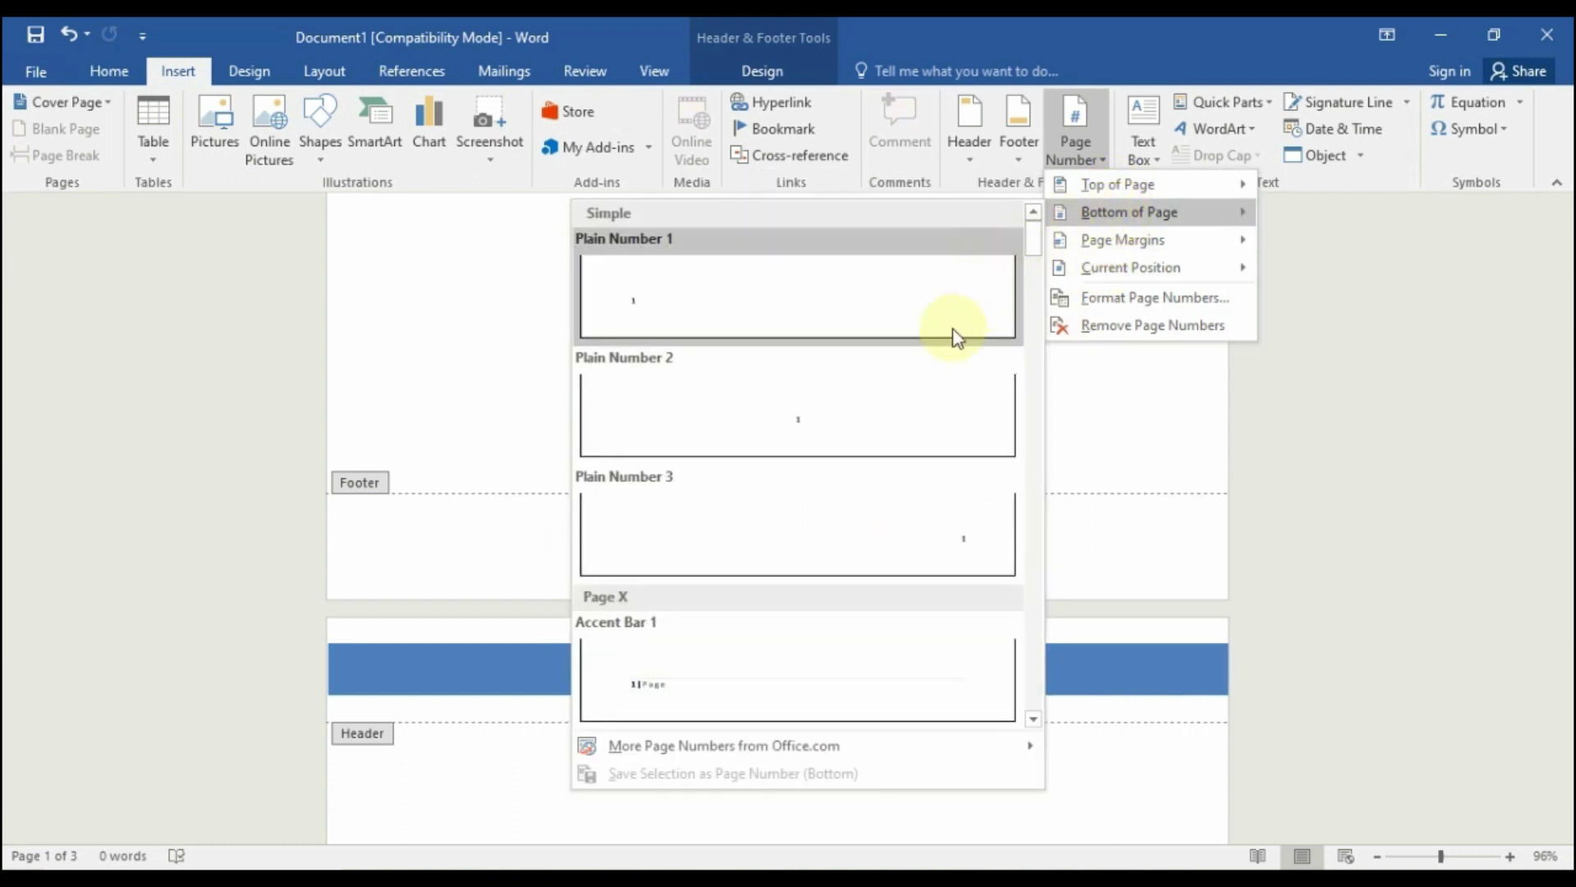
mouse_move(1130, 212)
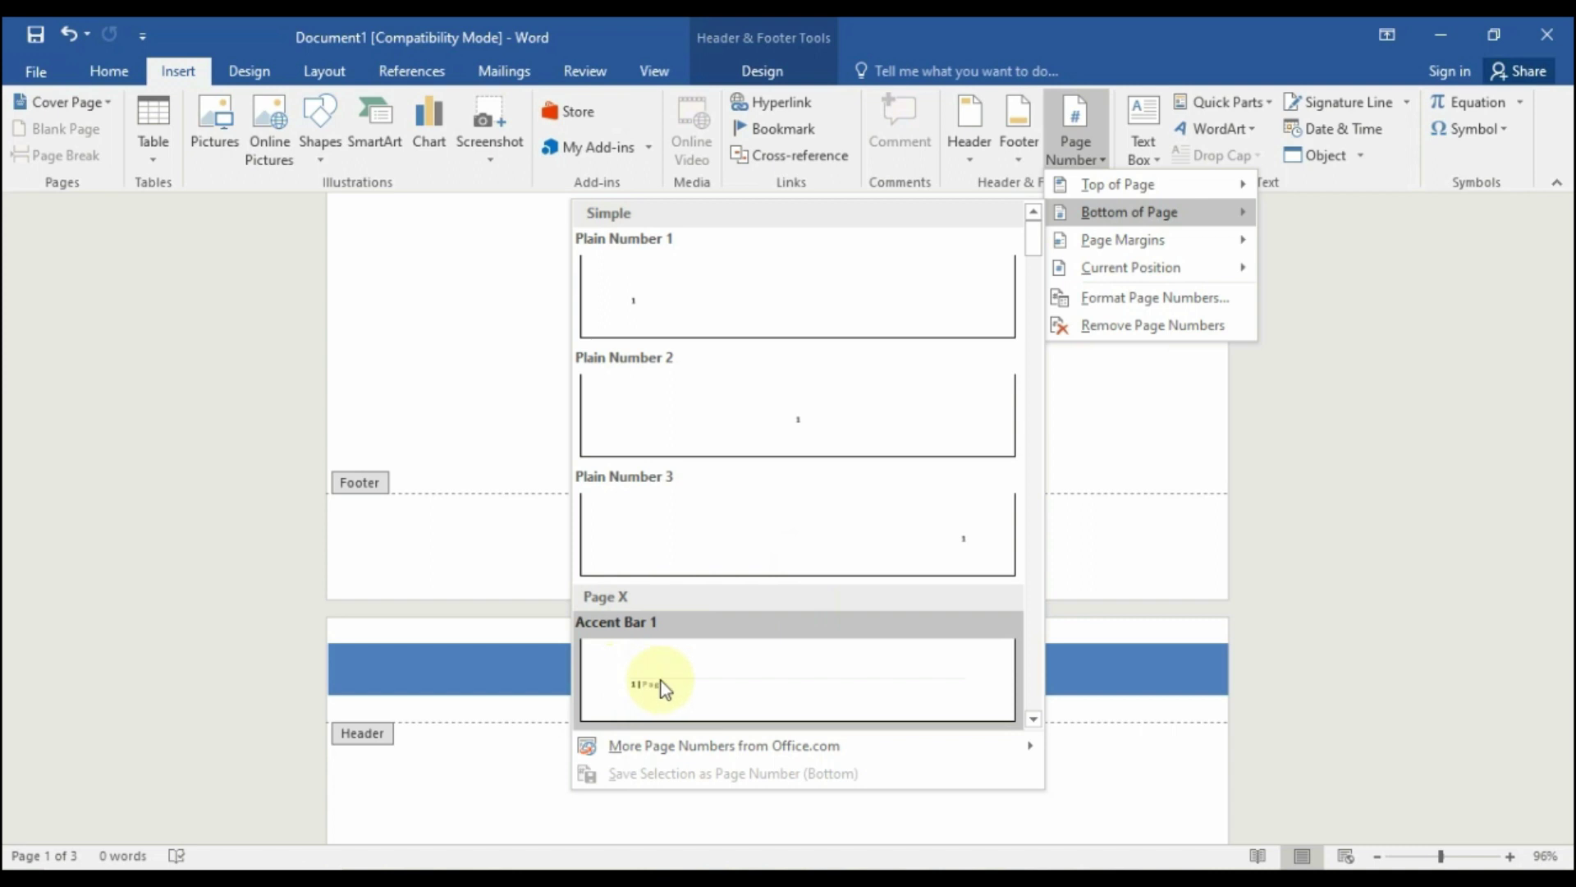
left_click(678, 699)
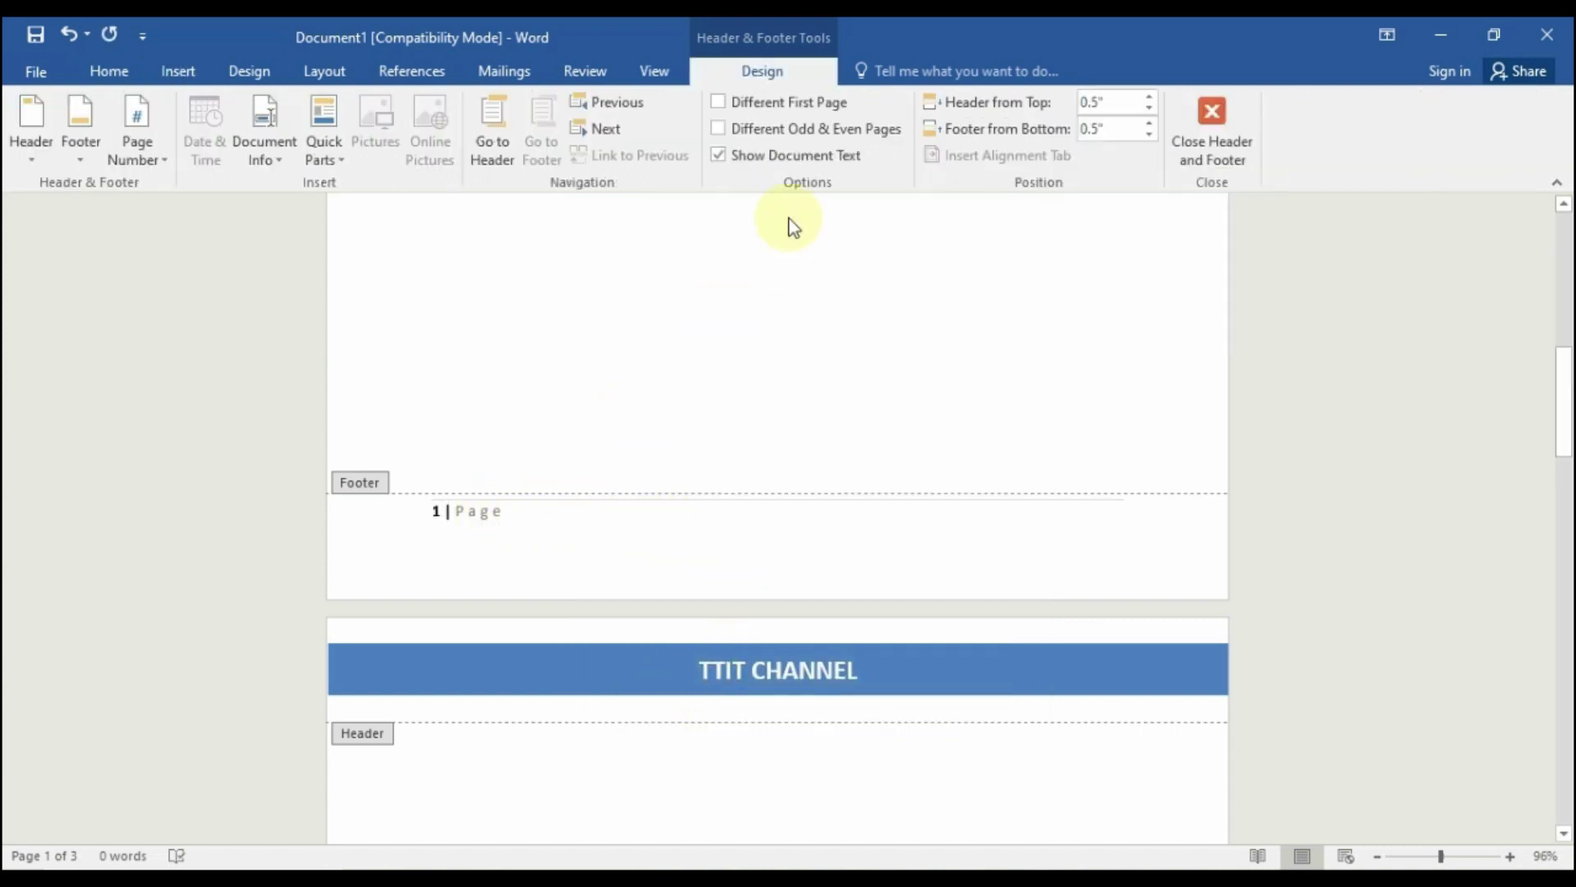
Close footer editing from page 1's body and undo the most recent change
scroll(765, 361, "down", 2)
scroll(747, 344, "down", 5)
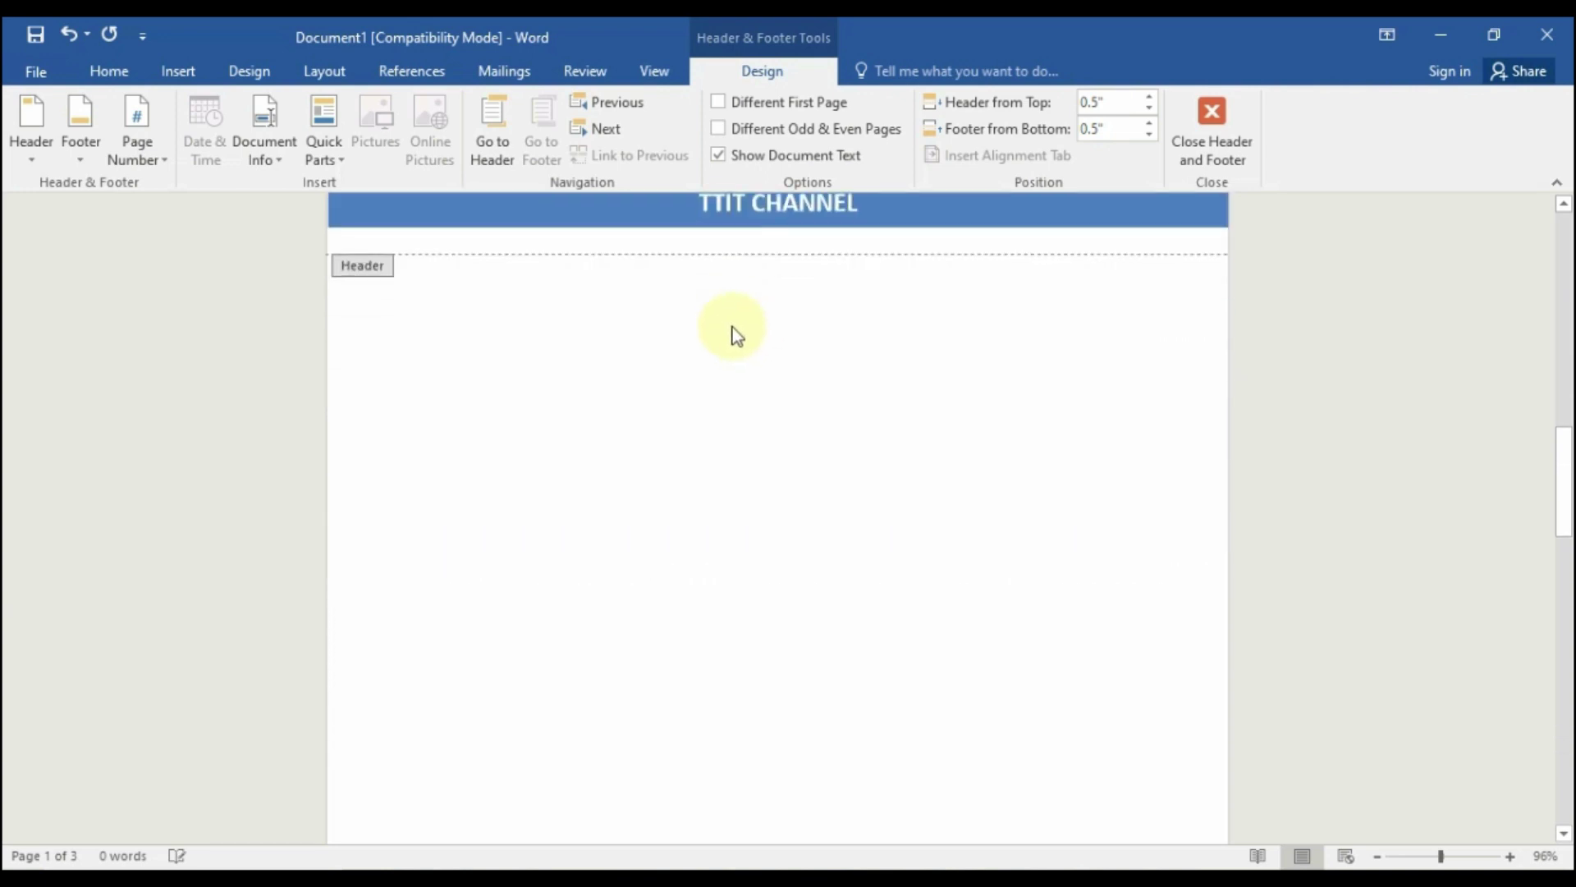
scroll(735, 335, "down", 3)
scroll(735, 335, "down", 4)
scroll(735, 332, "up", 10)
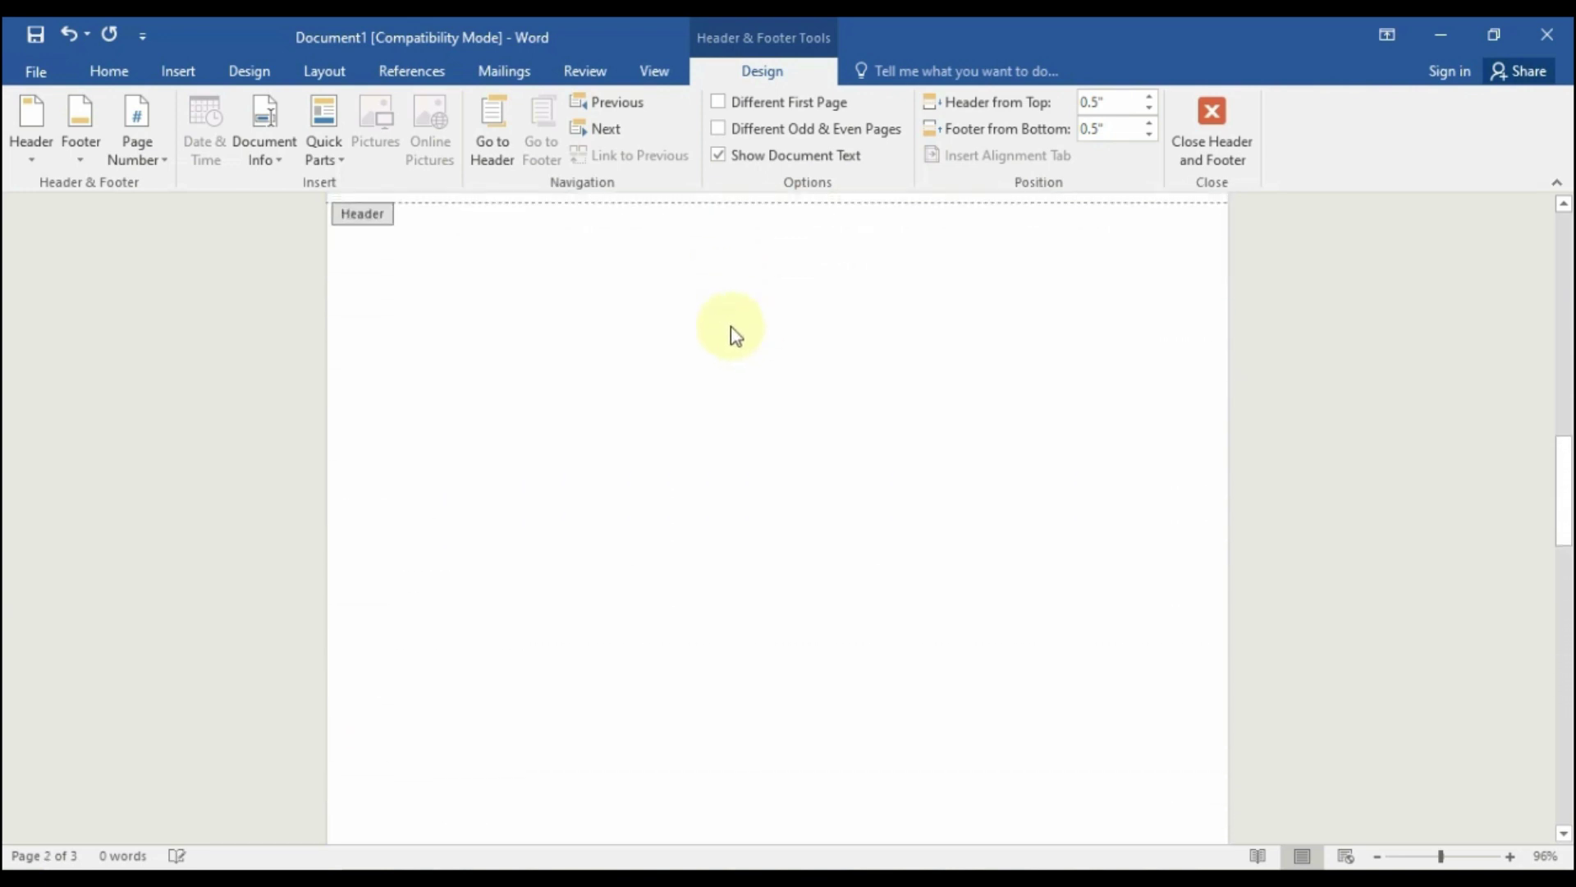
scroll(737, 326, "up", 5)
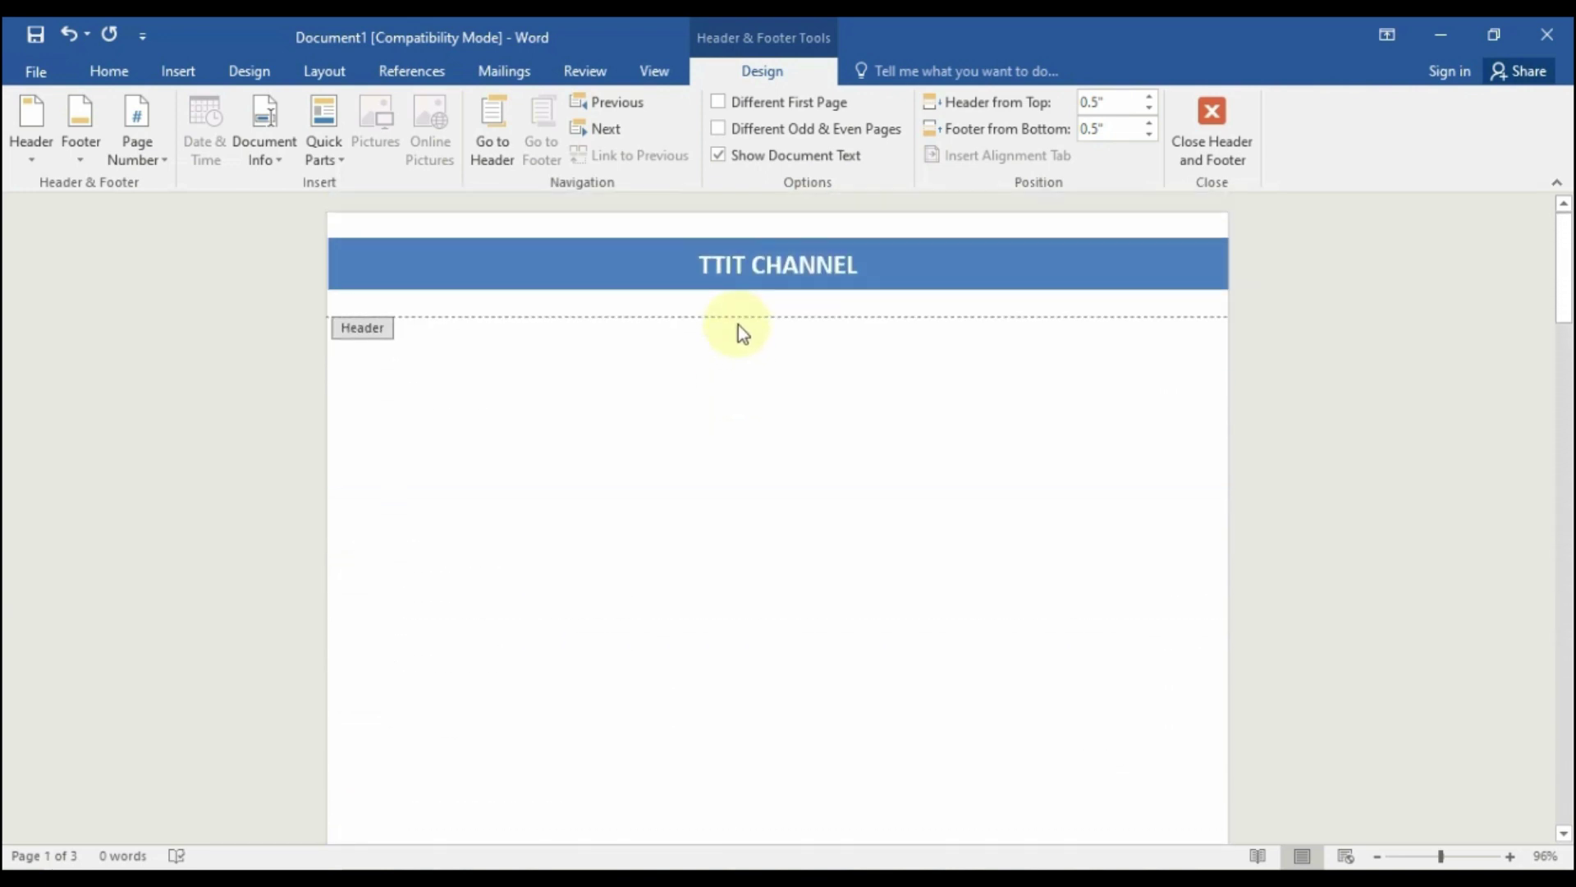
double_click(693, 327)
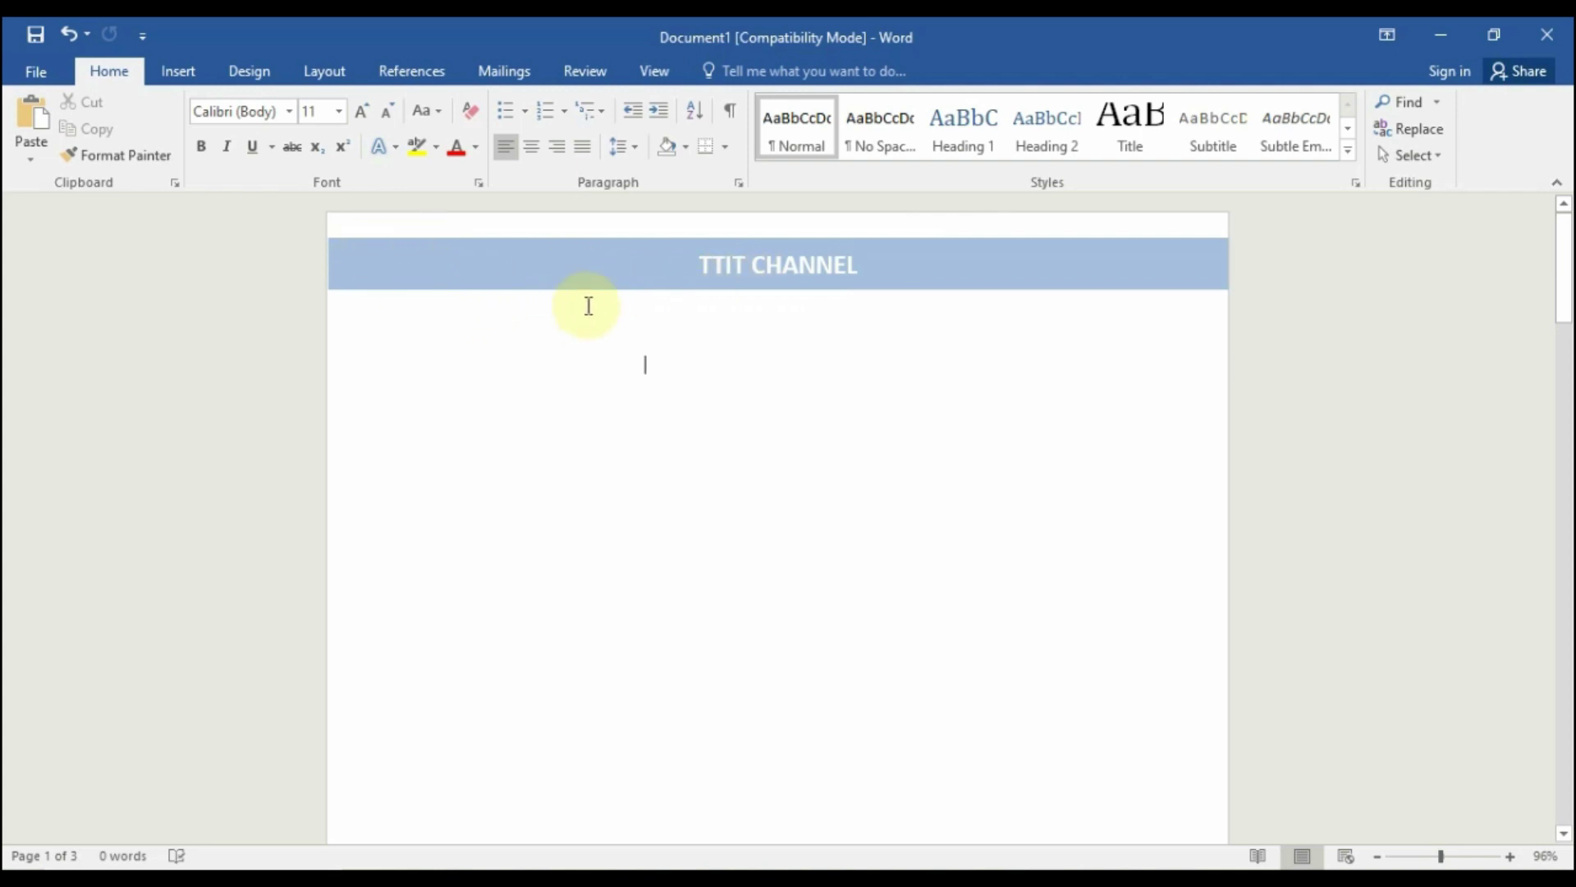
key("ctrl+z")
Open footer editing from the Footer gallery, then return to the body
left_click(187, 82)
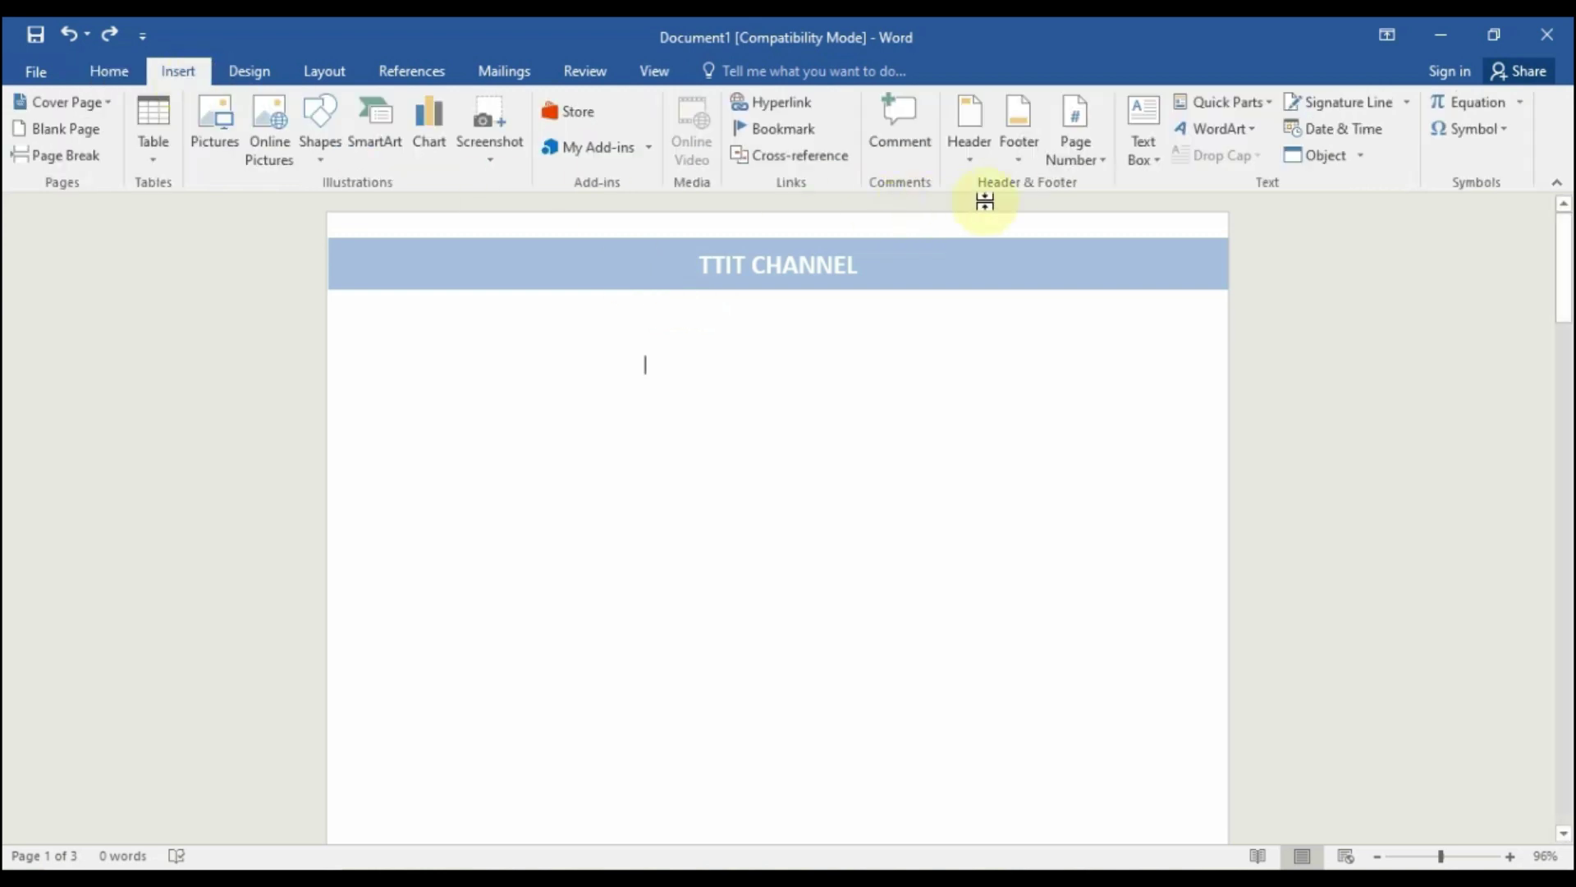
left_click(1019, 160)
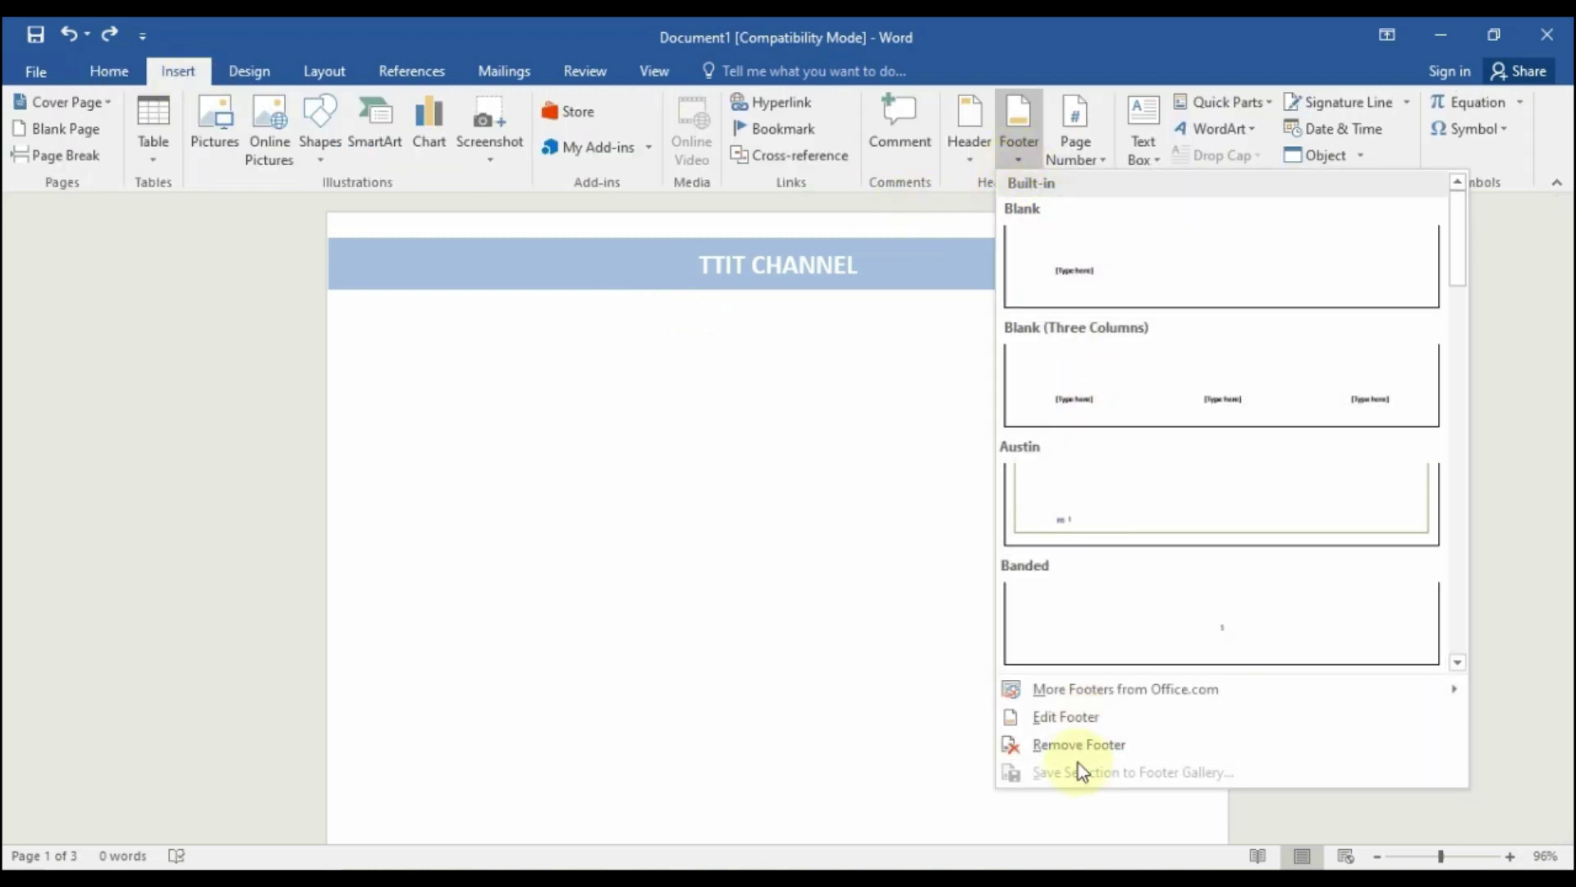
left_click(1059, 718)
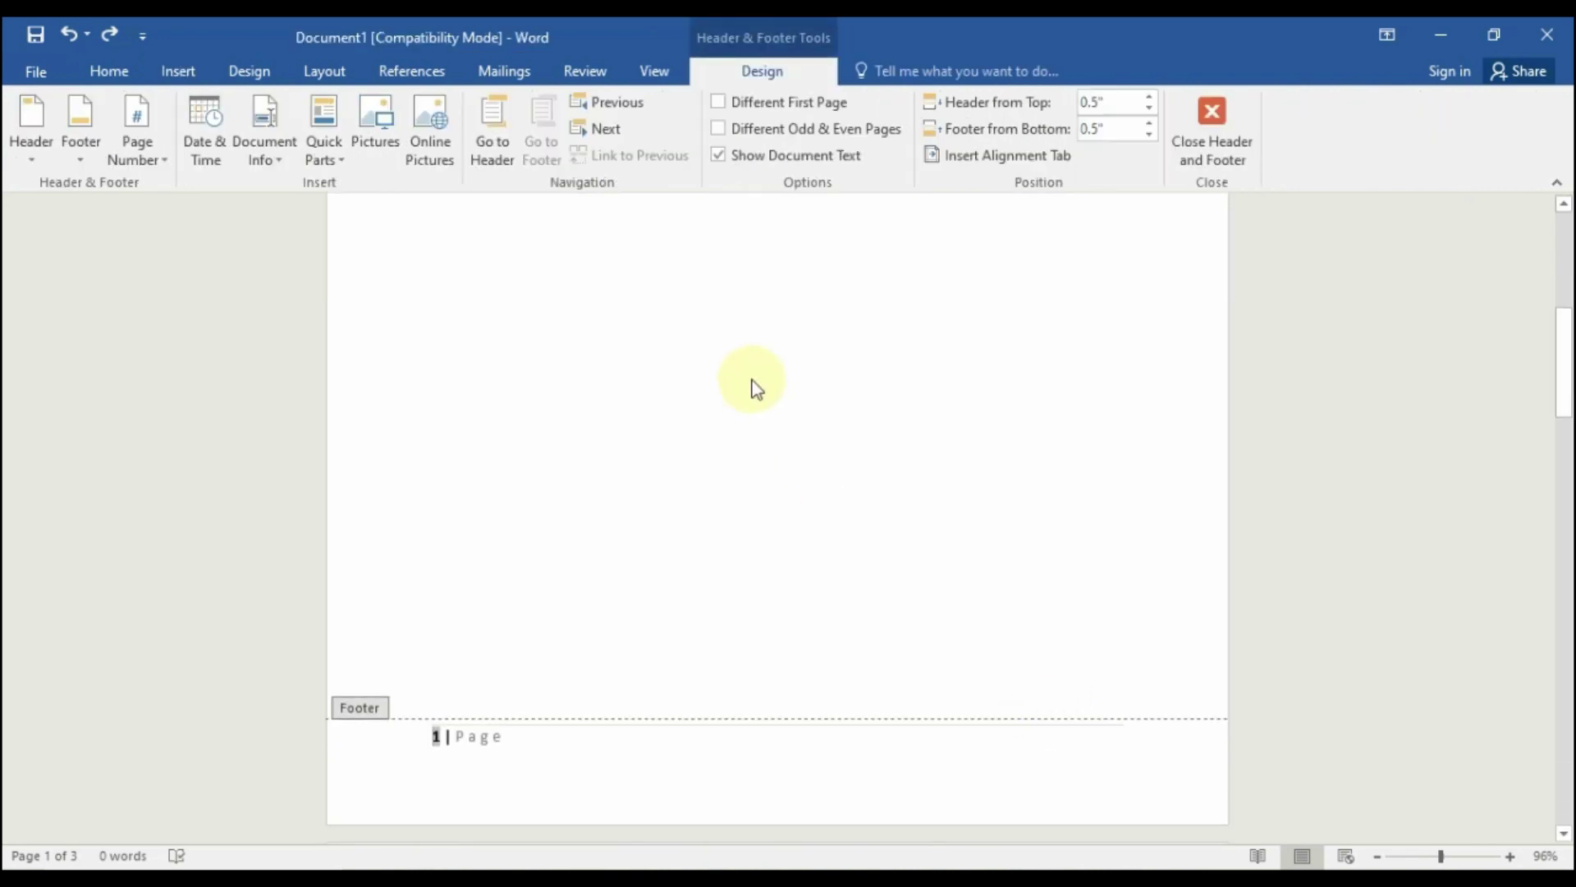
scroll(752, 361, "up", 5)
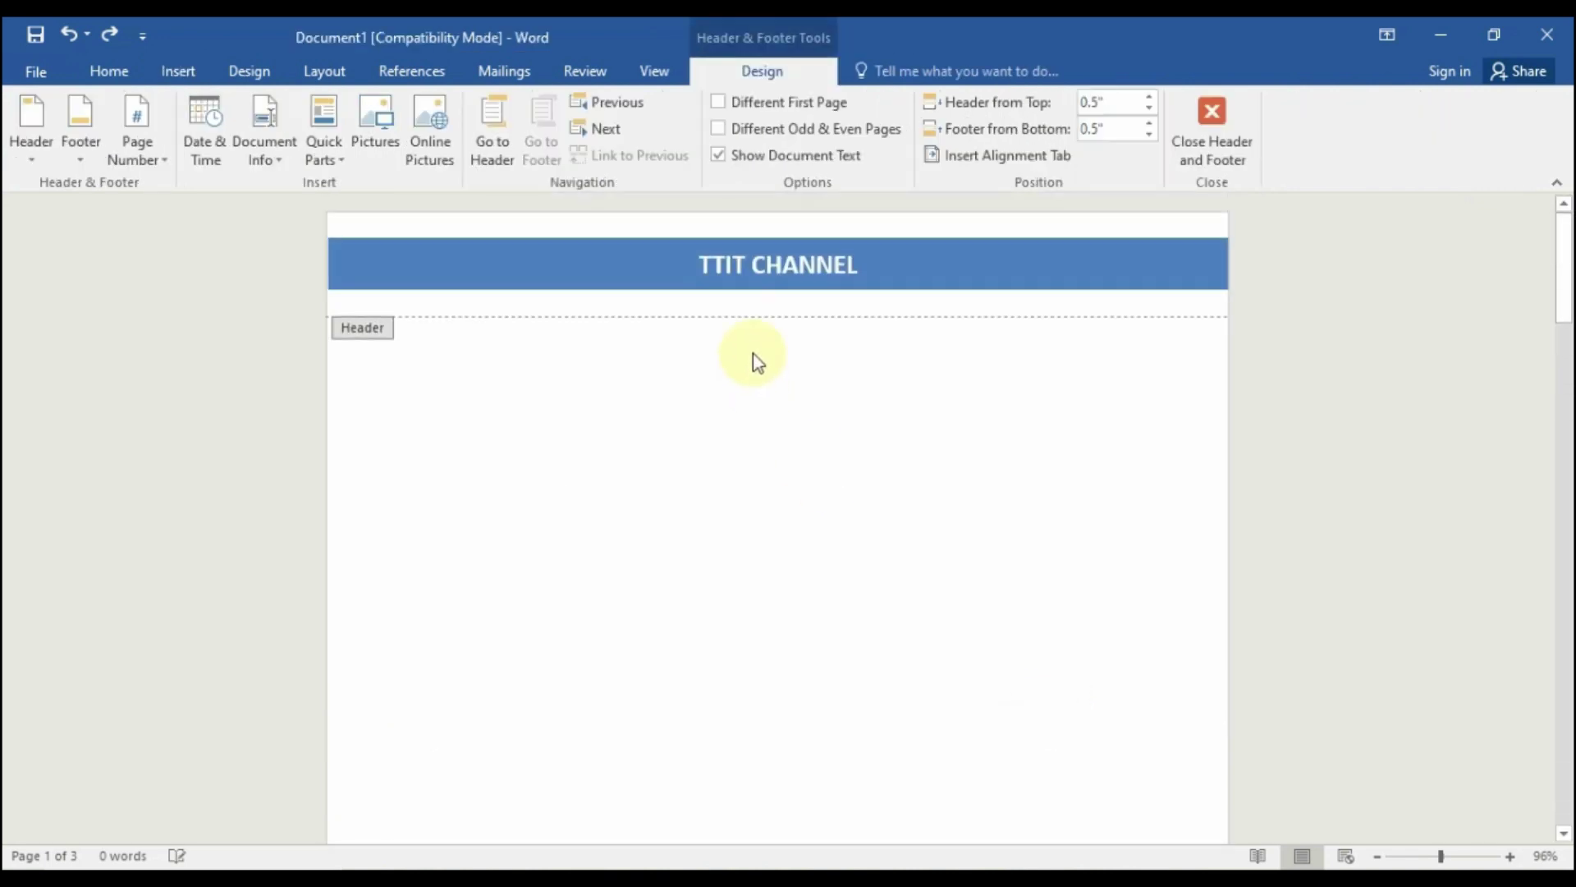
double_click(643, 330)
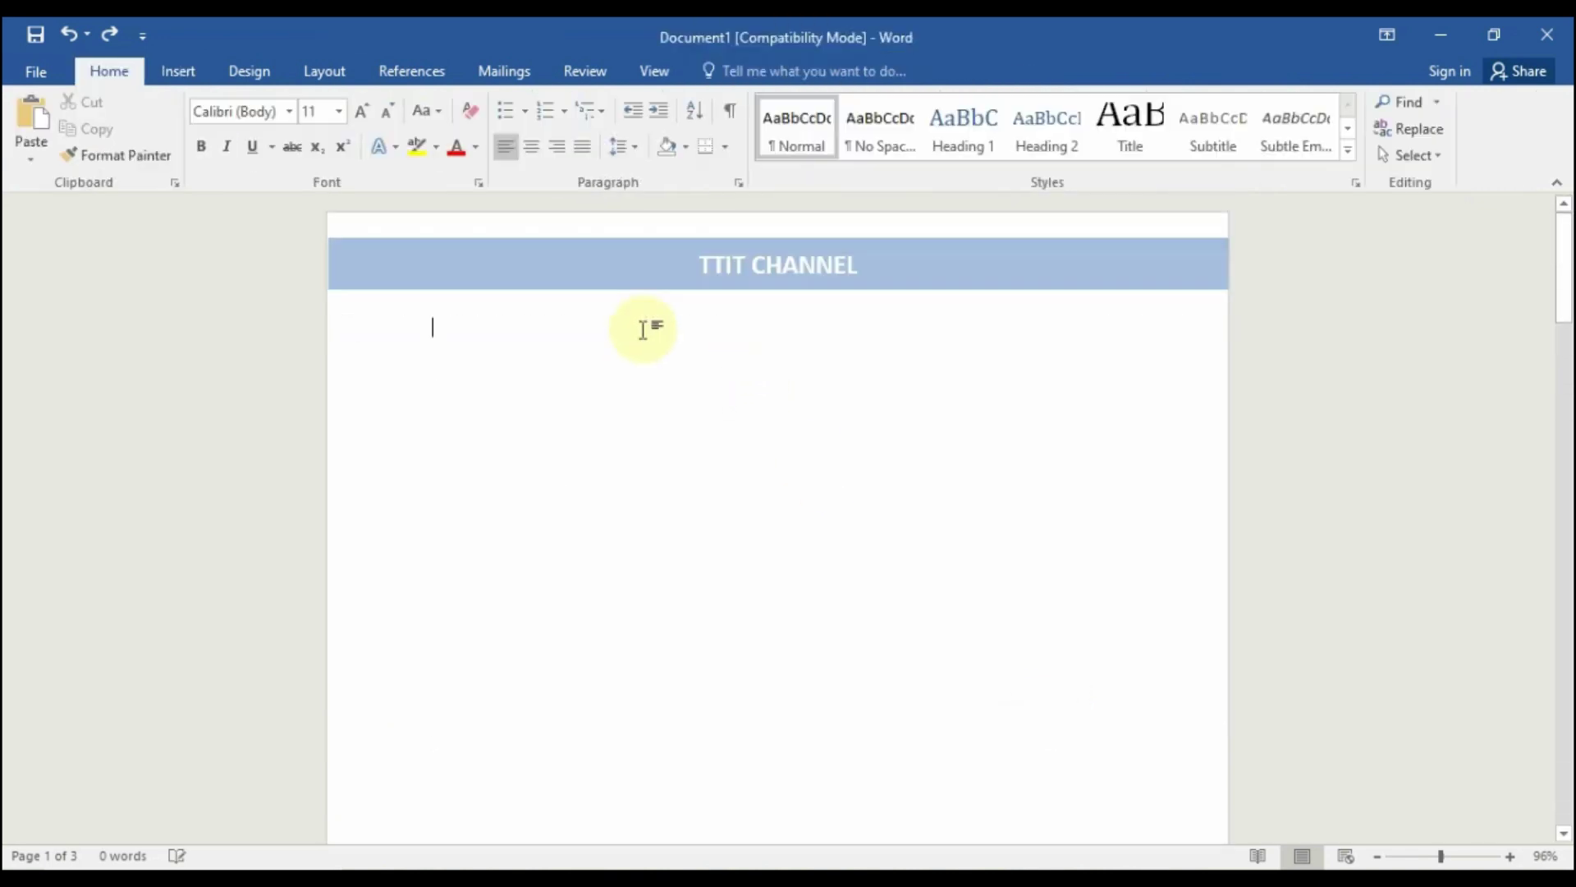
Remove the TTIT CHANNEL banner header using the Header gallery's remove option
double_click(634, 265)
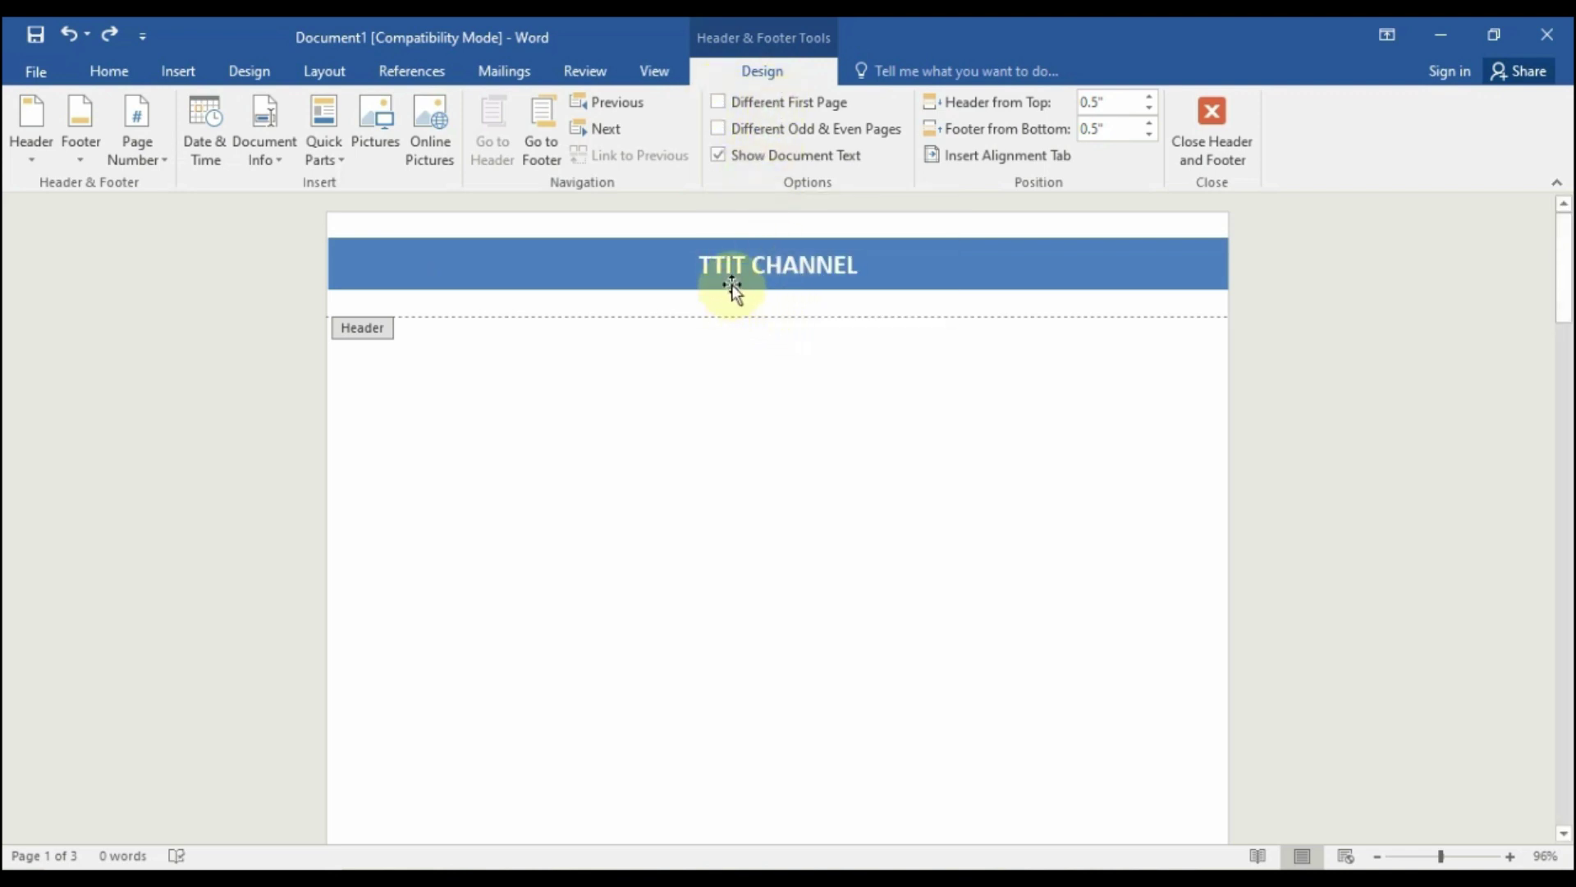
left_click(37, 160)
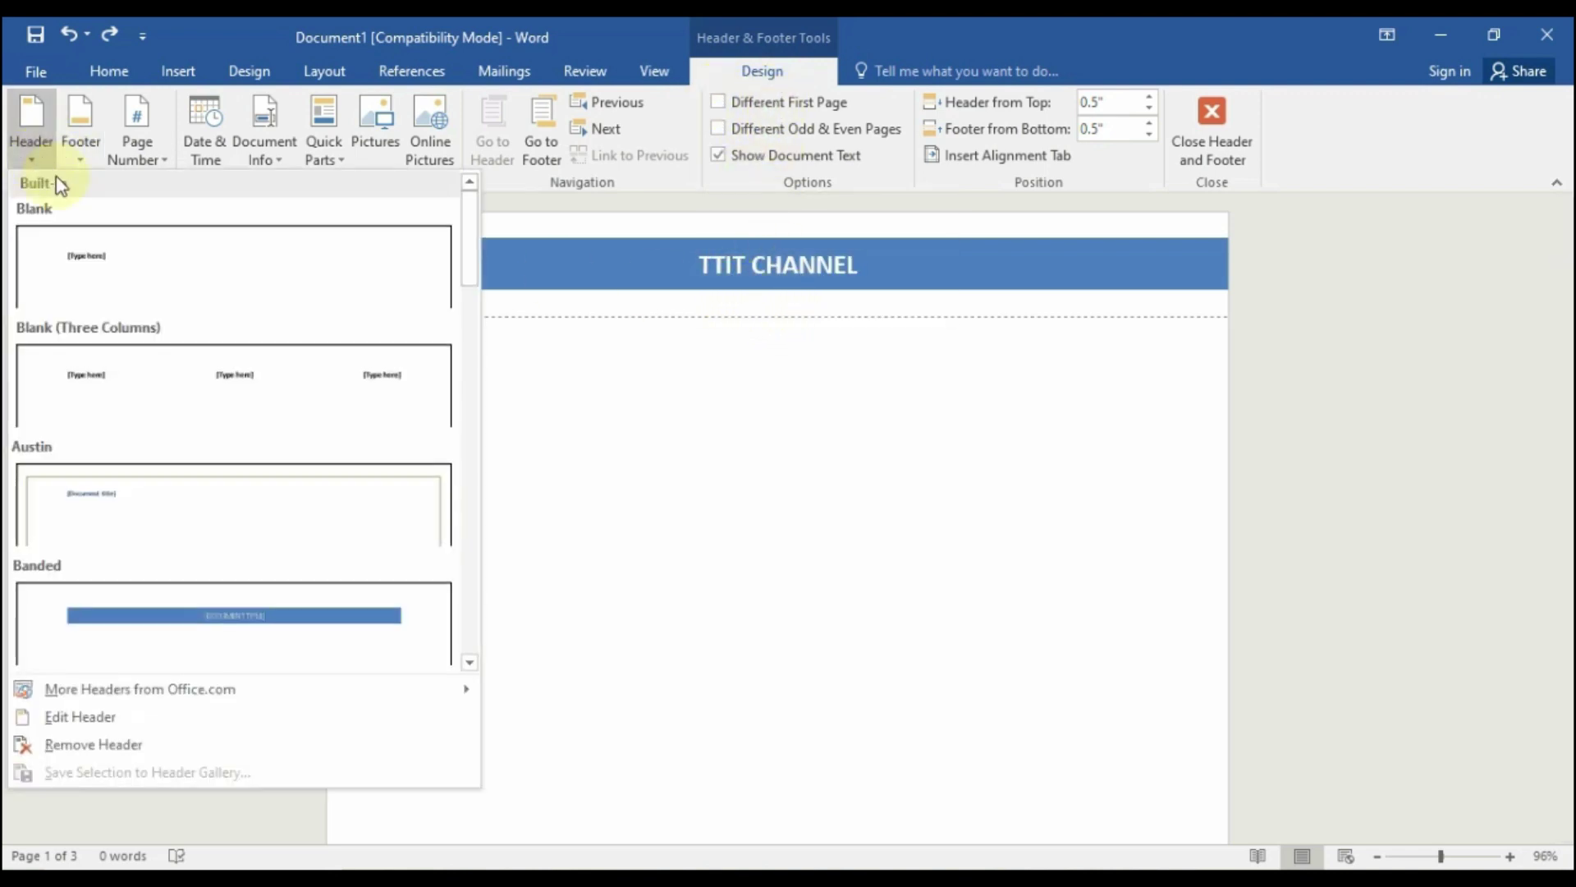
left_click(45, 743)
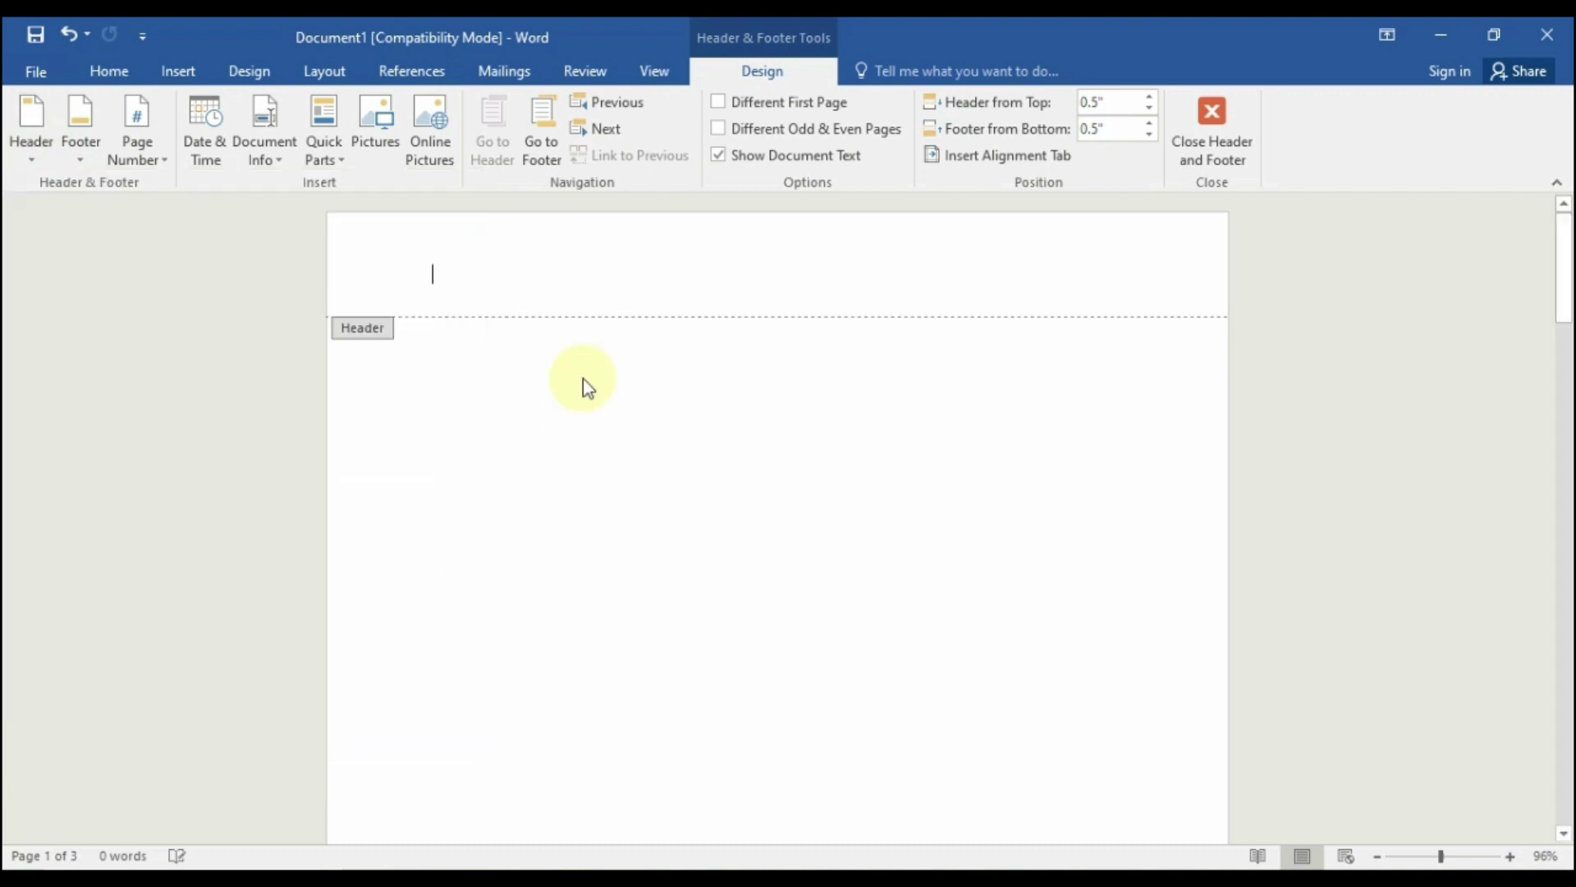
Search Bing online pictures for 'logo' and insert the SEGA logo into the header
left_click(377, 152)
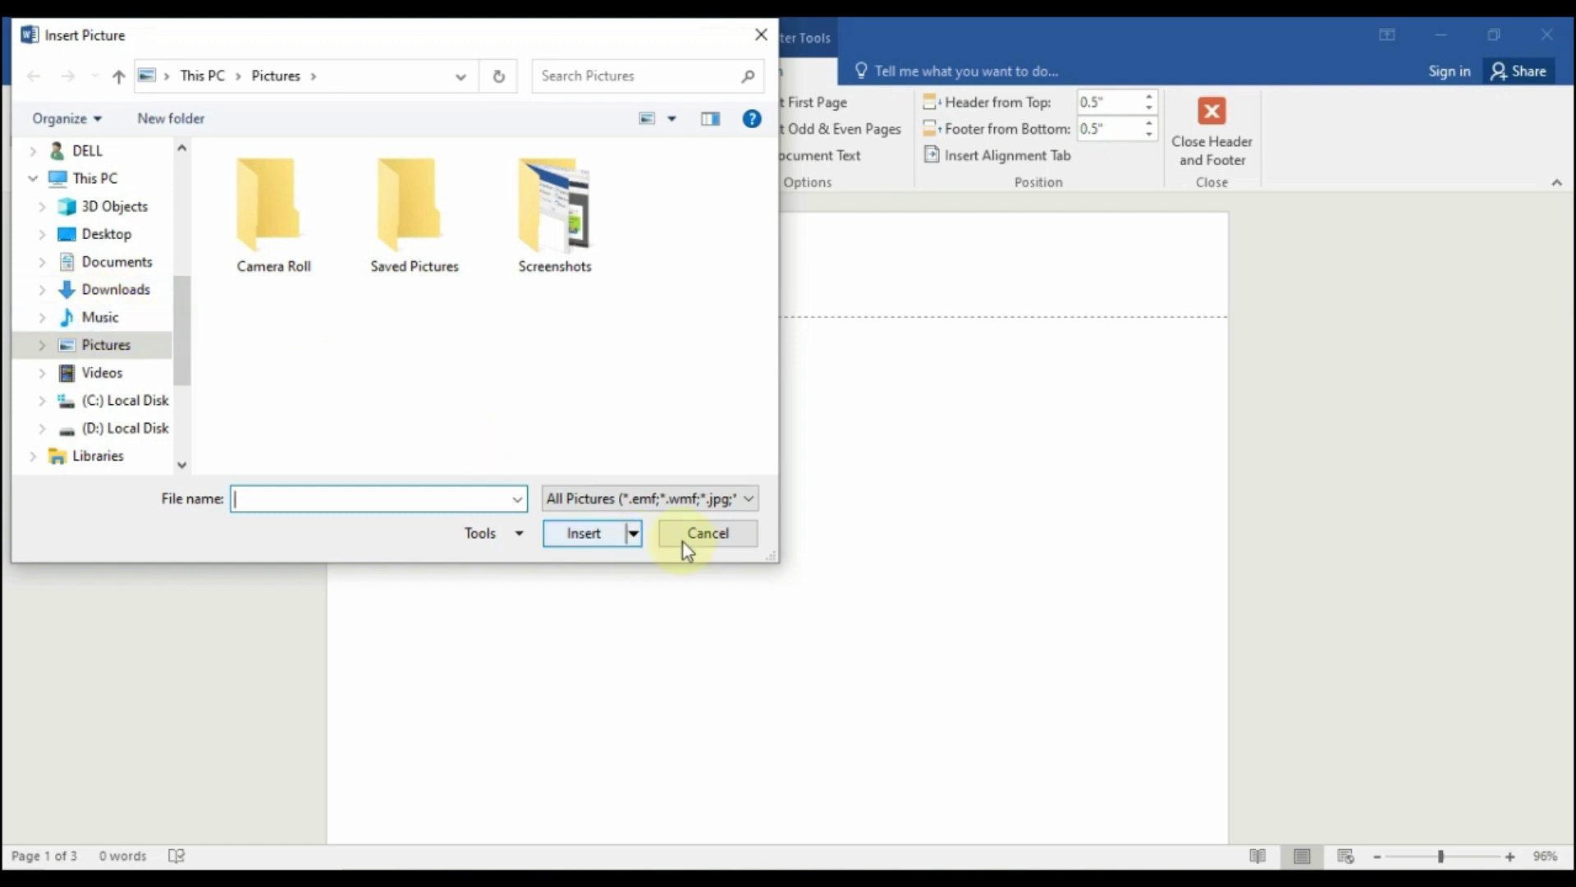
left_click(769, 34)
left_click(436, 151)
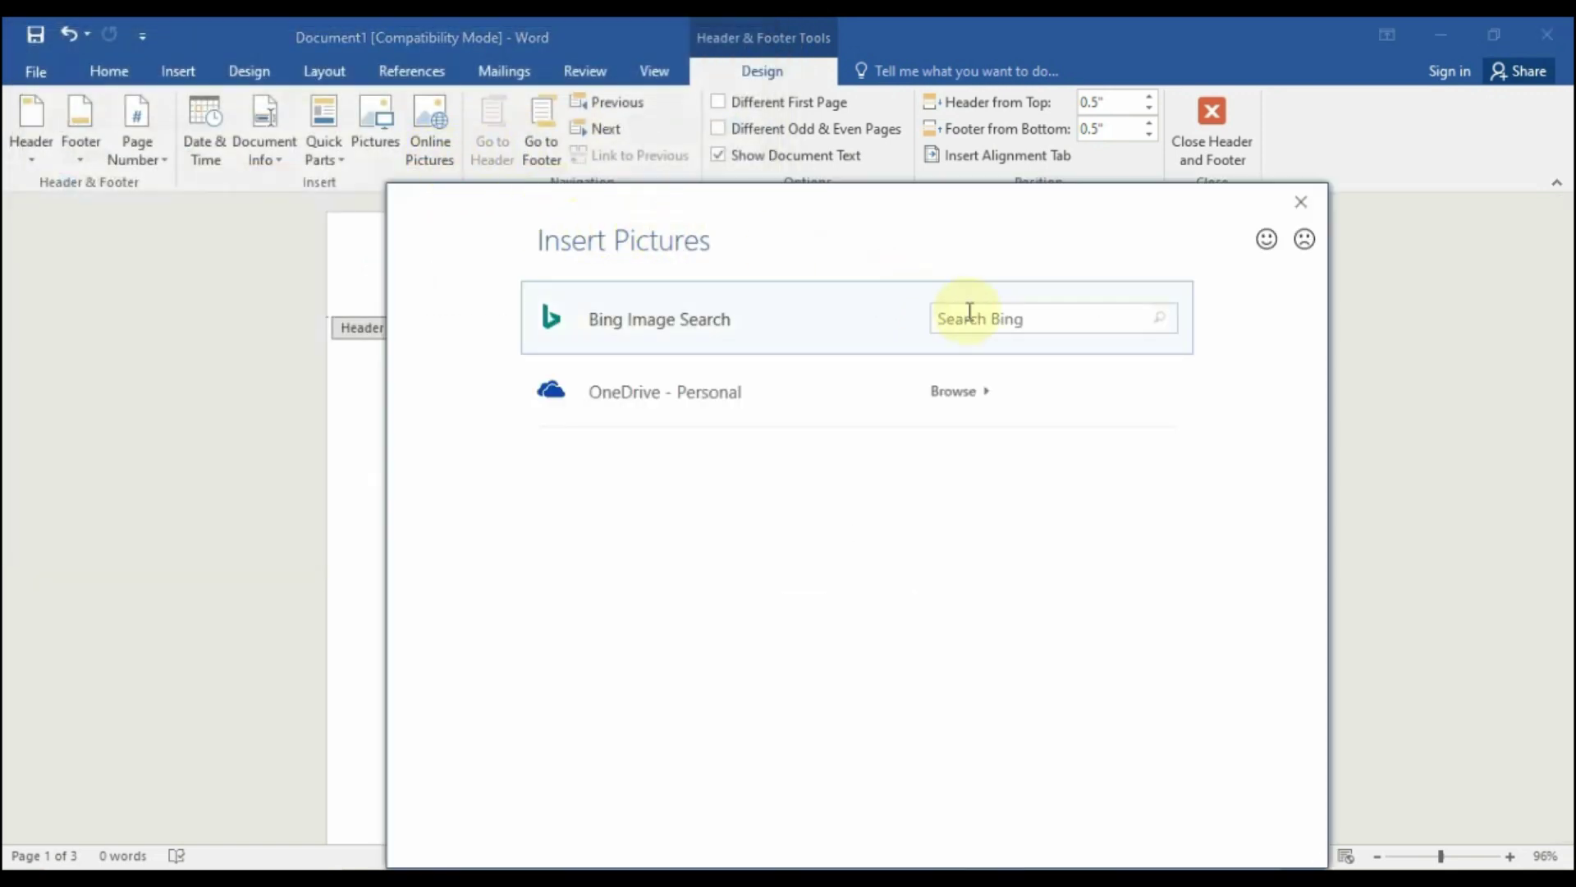
left_click(970, 317)
type("logo")
key("Return")
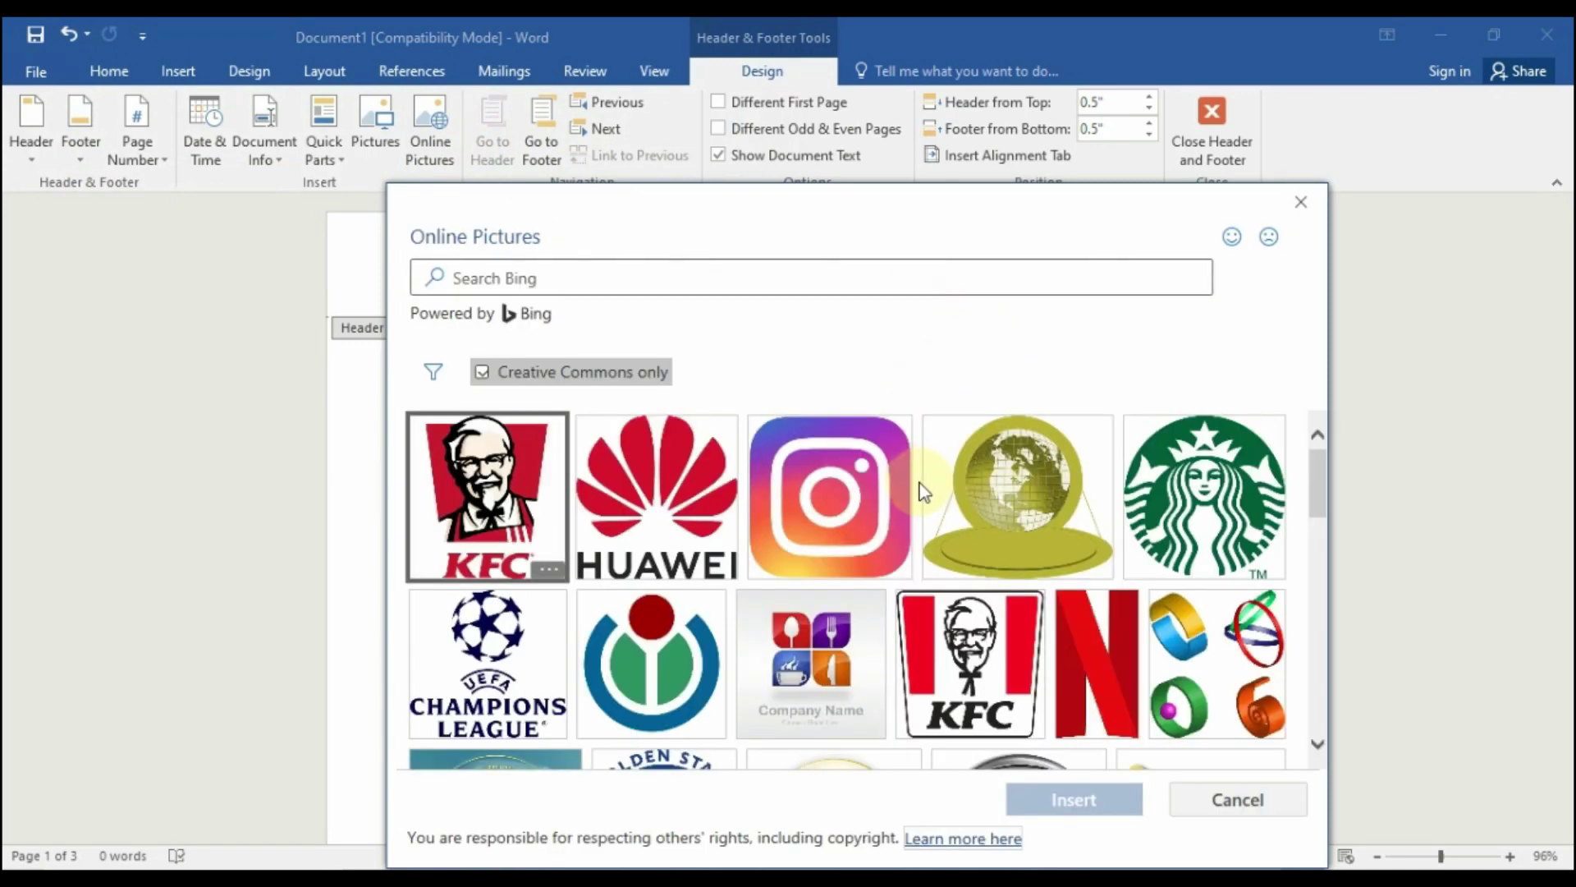
scroll(921, 492, "down", 3)
scroll(903, 513, "down", 2)
left_click(1030, 585)
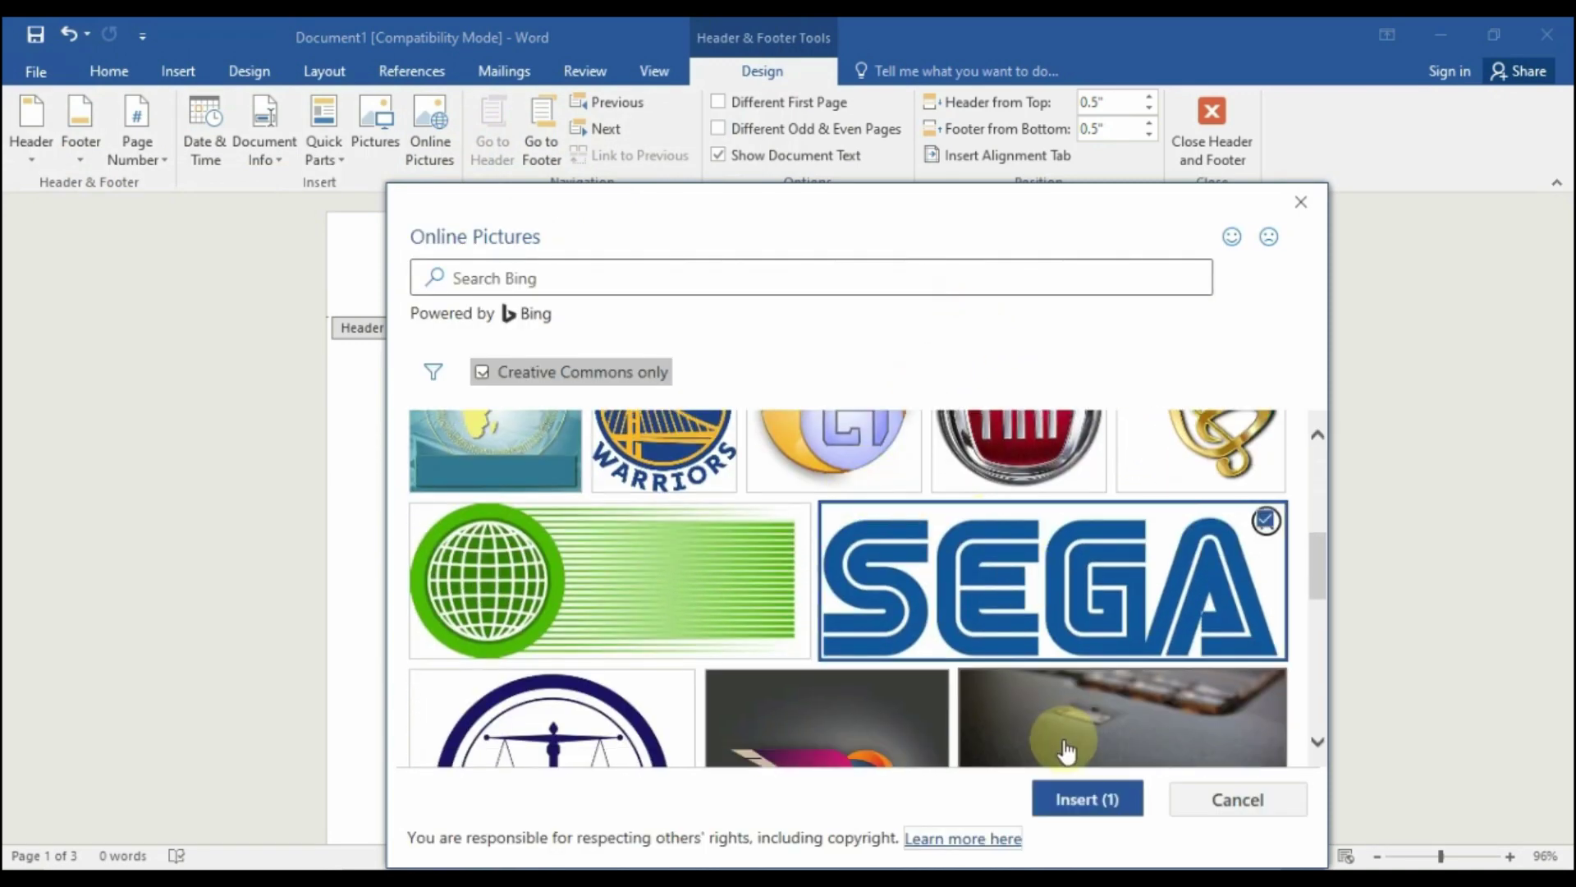
left_click(1091, 800)
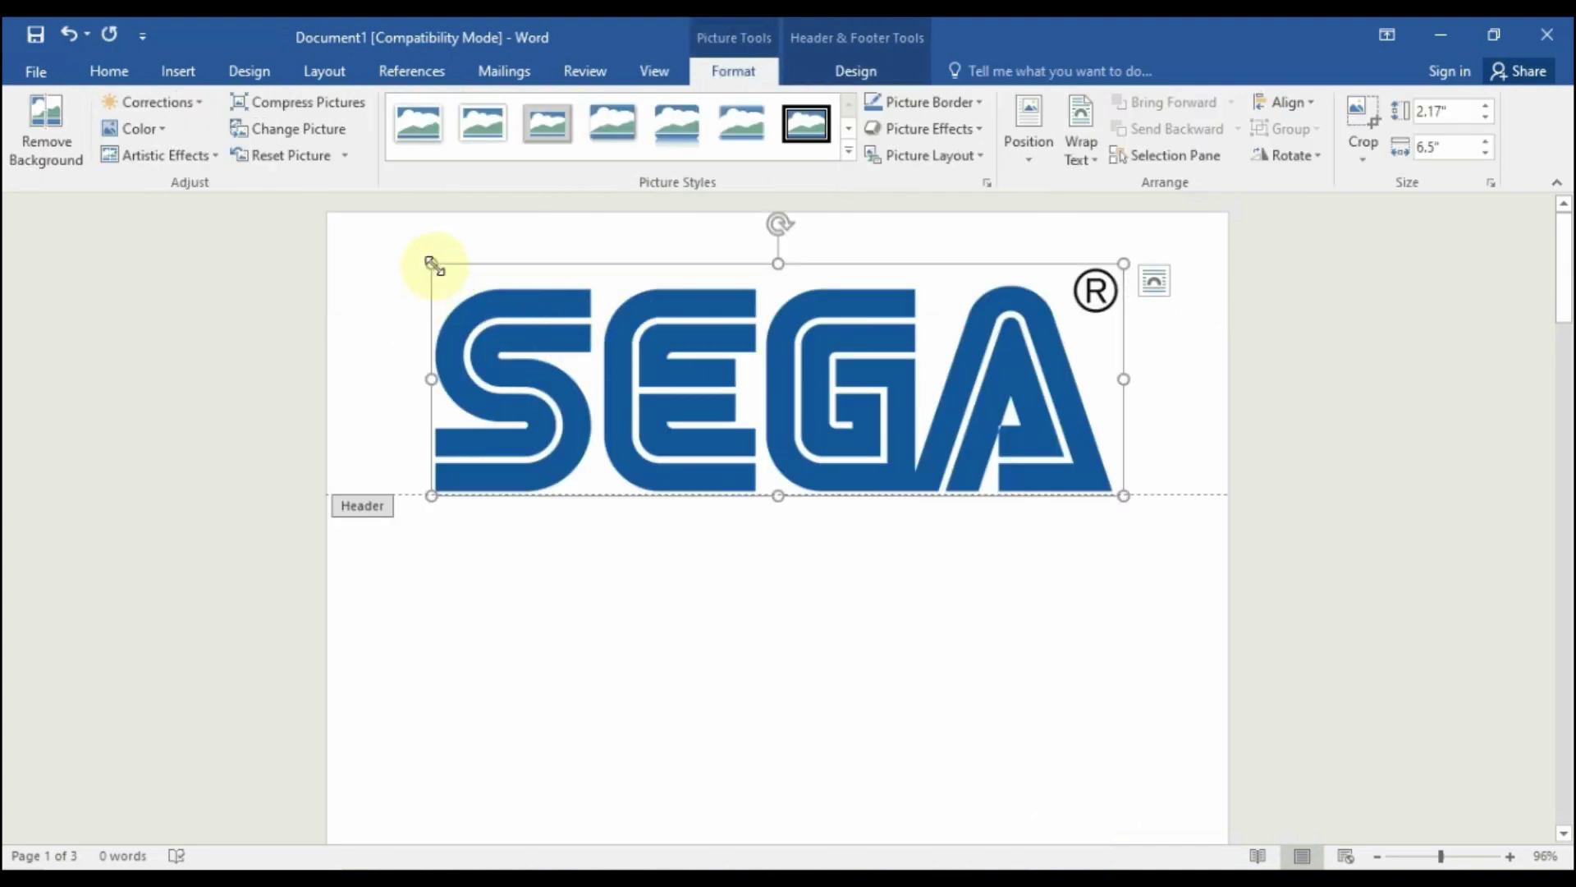
Shrink the SEGA logo to about 0.72" x 2.15"
left_click_drag(432, 265, 689, 405)
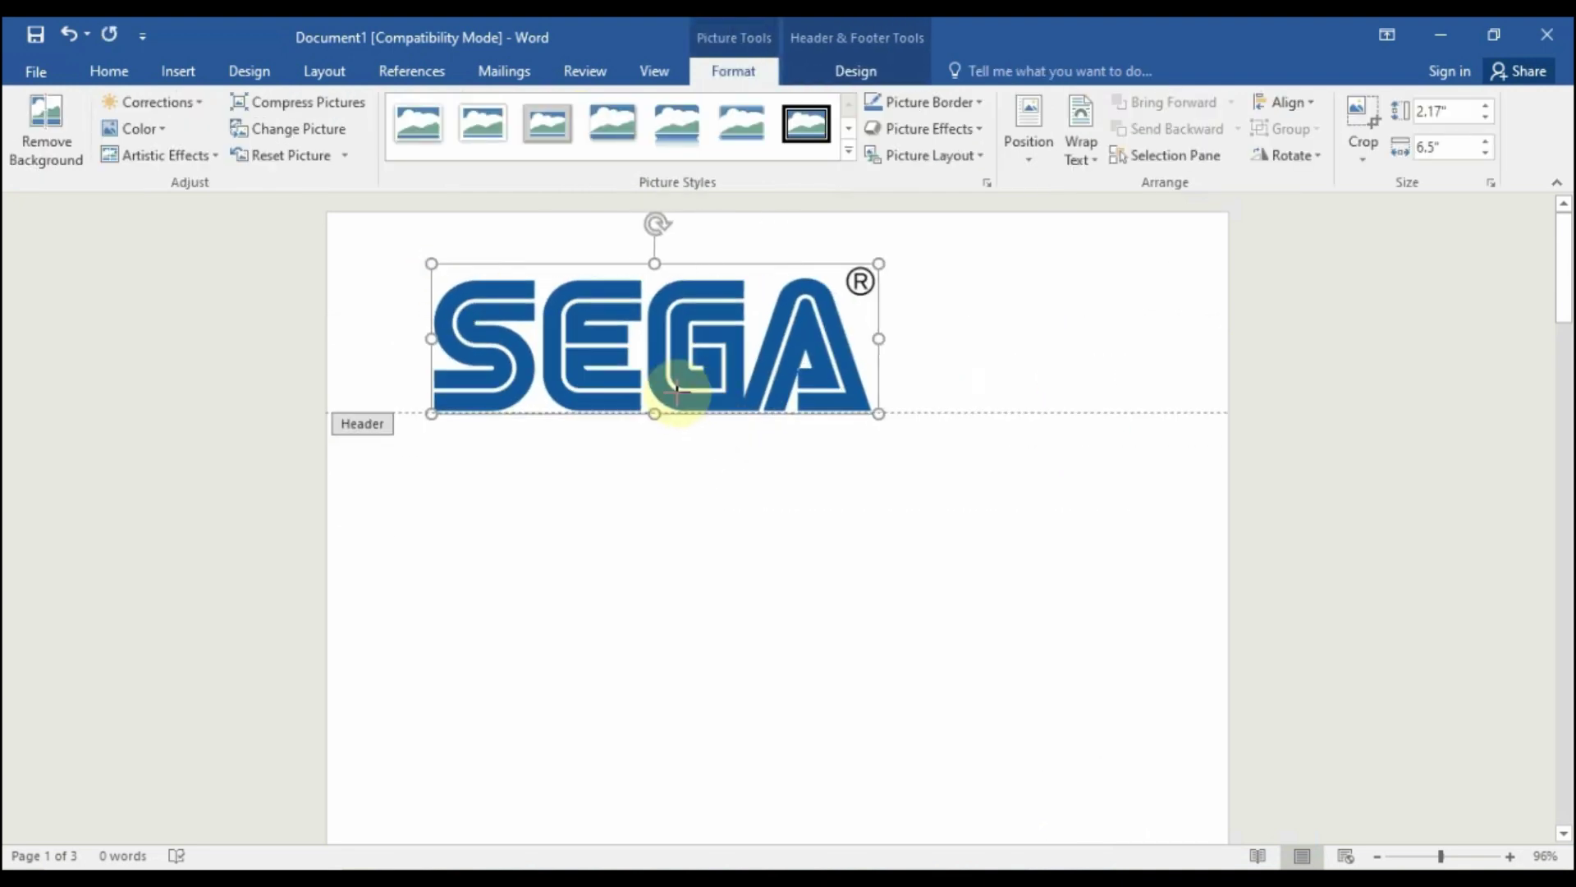
left_click_drag(879, 413, 657, 338)
mouse_move(493, 304)
left_mouse_down()
mouse_move(405, 291)
mouse_move(422, 298)
left_mouse_up()
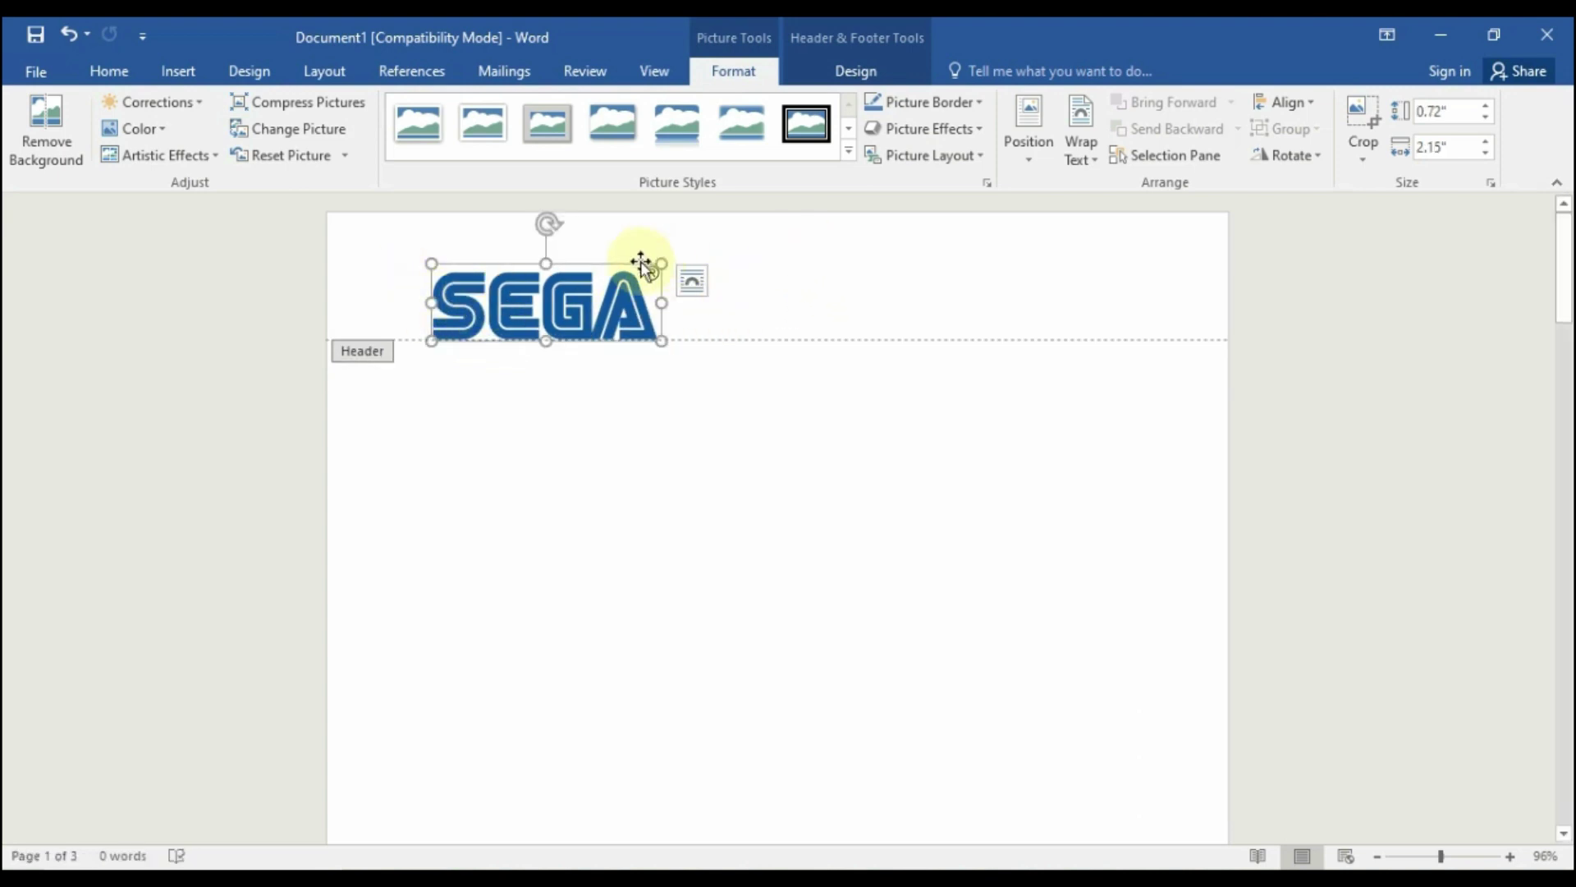
left_click_drag(510, 302, 383, 284)
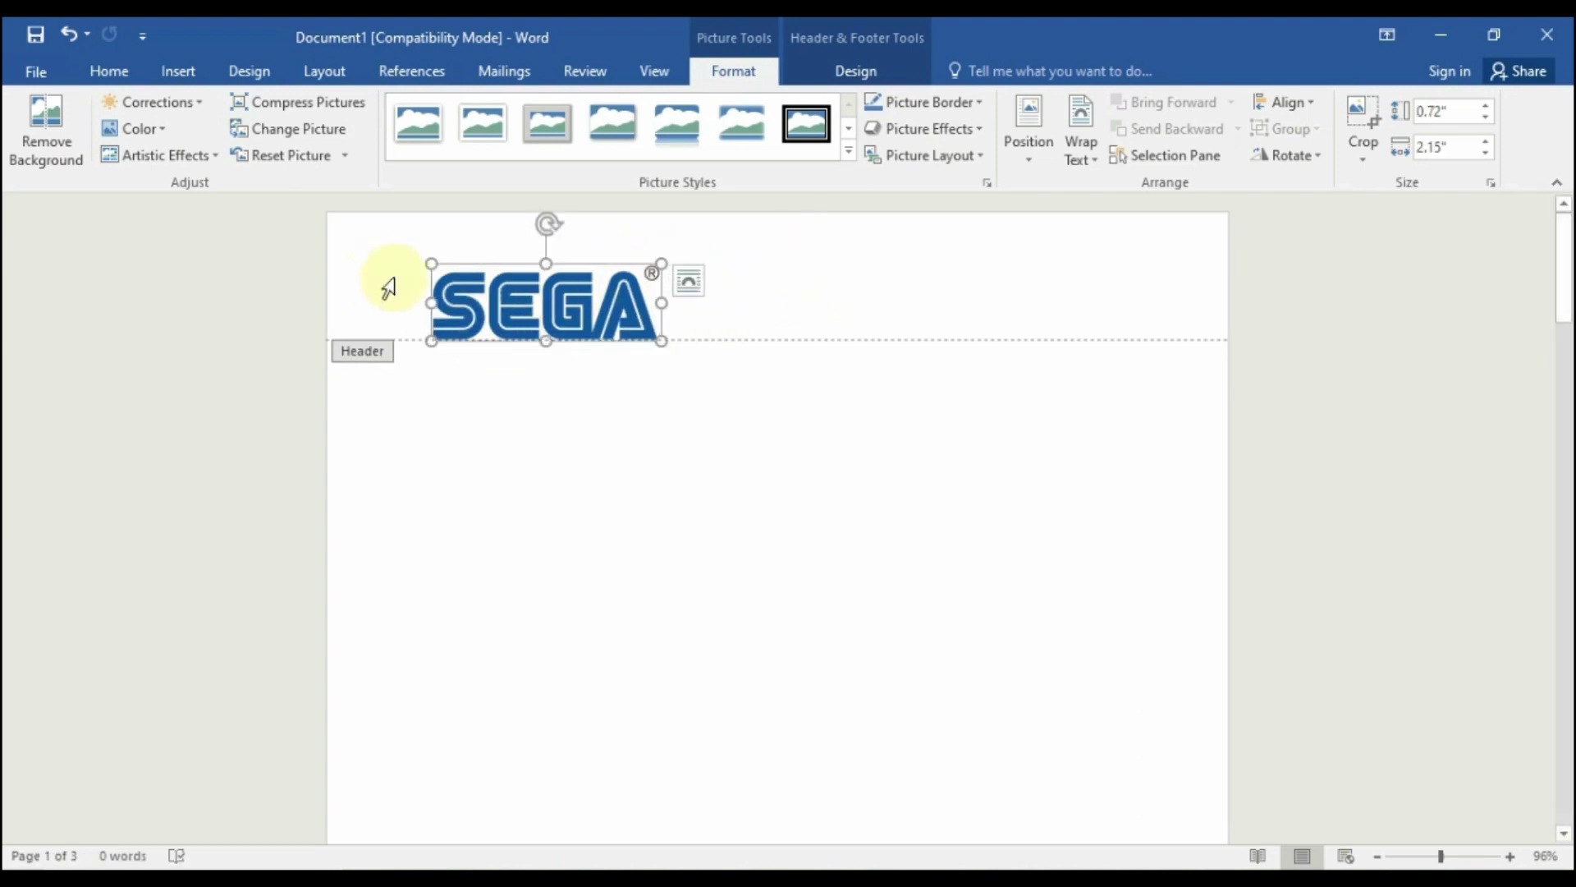
Set the logo to Behind Text, move it to the header's top-left, and exit to the body
left_click(1077, 156)
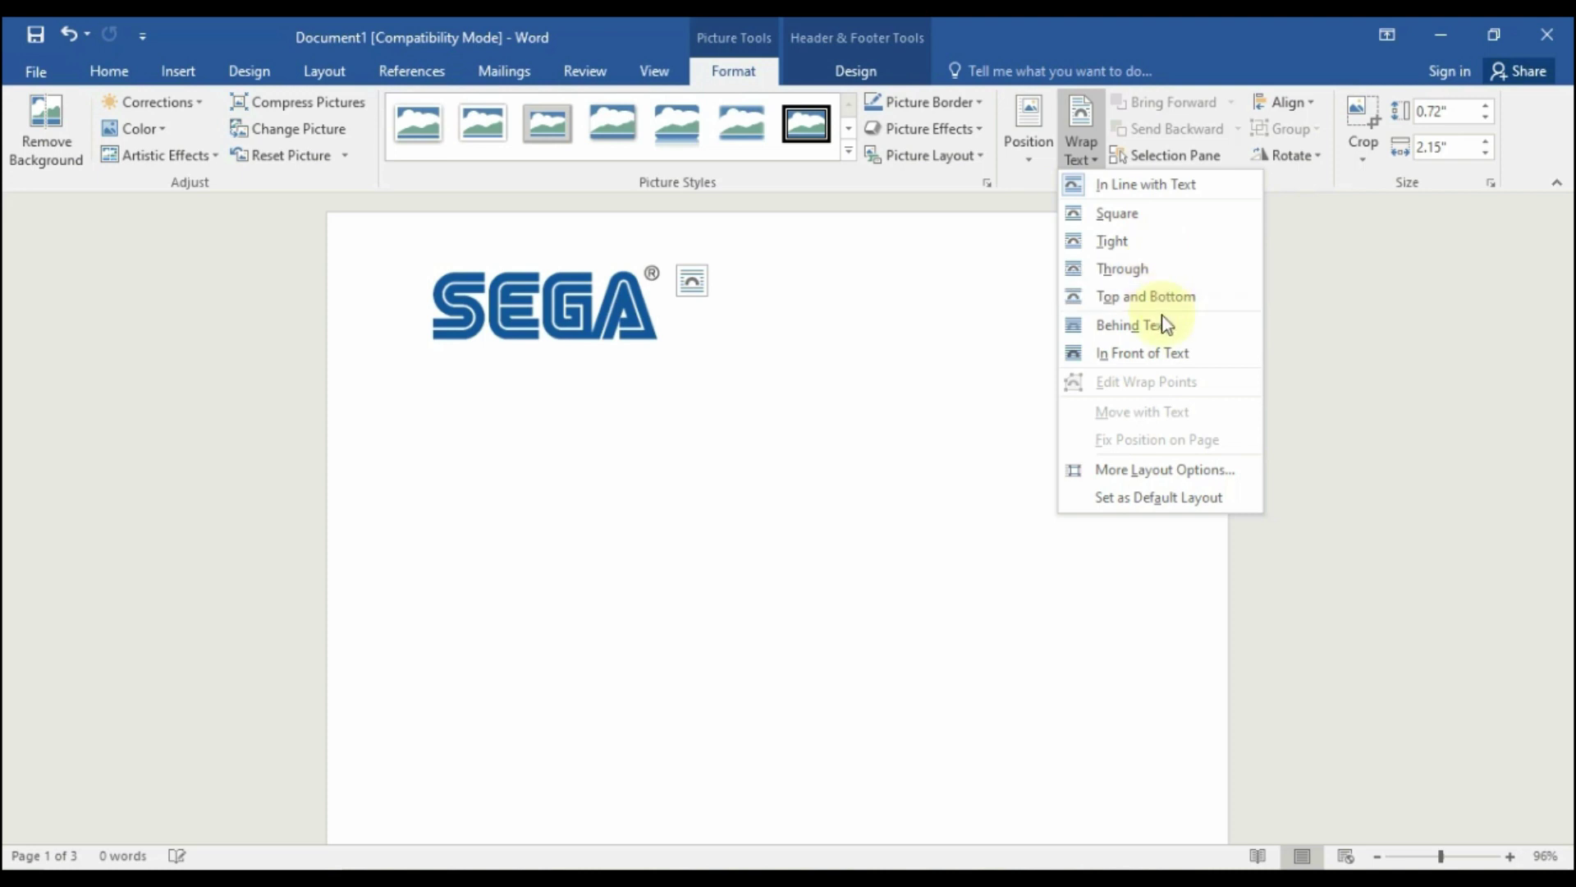
left_click(1132, 324)
left_click_drag(519, 303, 457, 271)
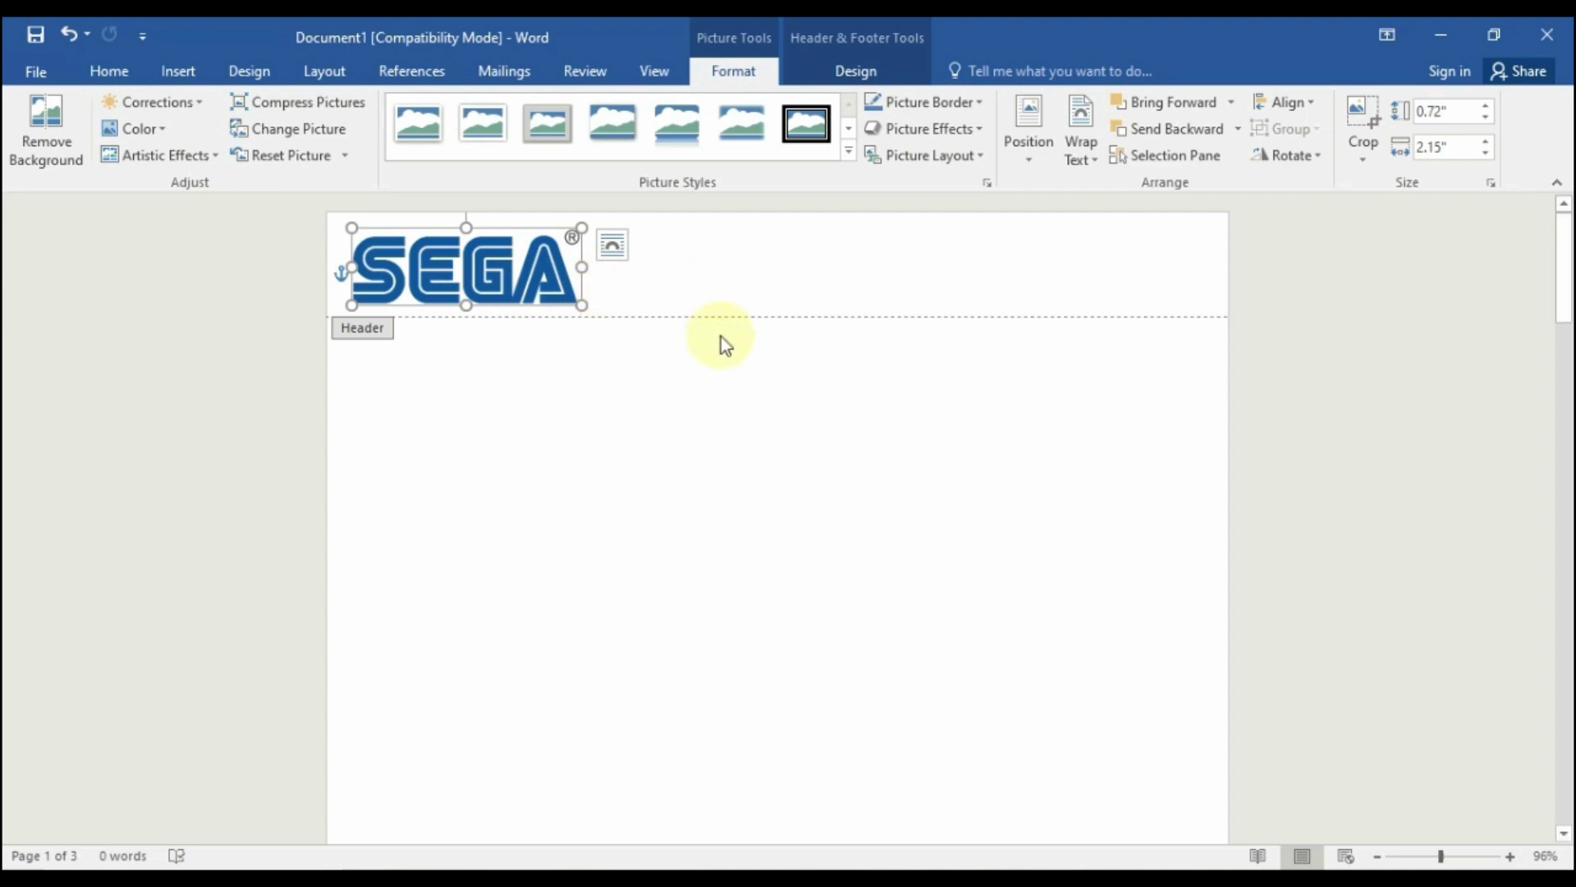
double_click(793, 369)
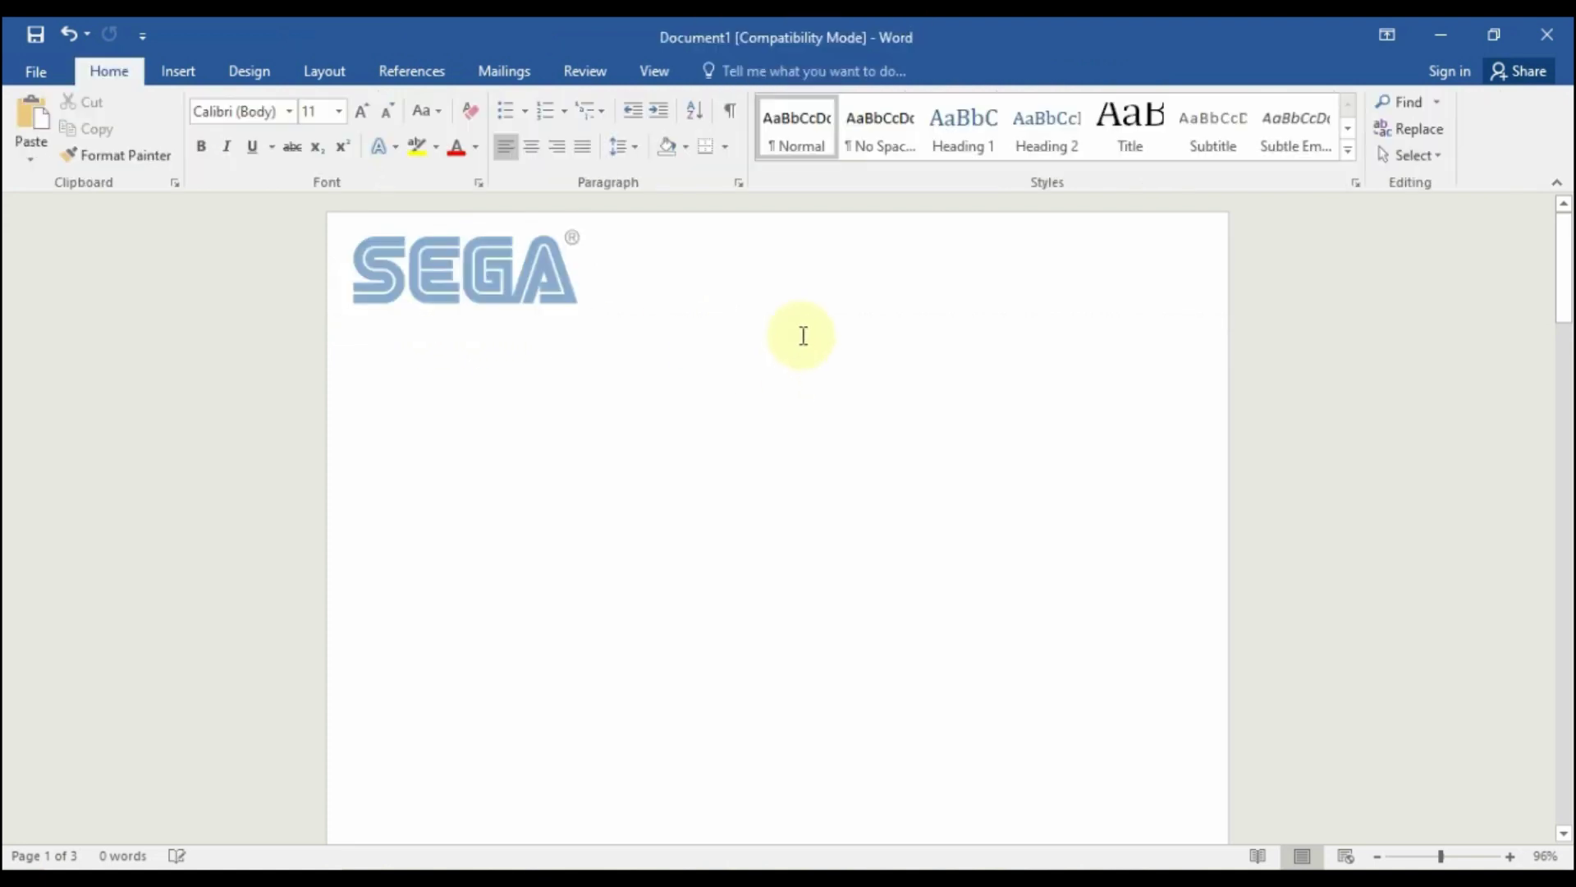
Scroll down through the pages and zoom out to 48% to see whole pages
scroll(817, 302, "down", 6)
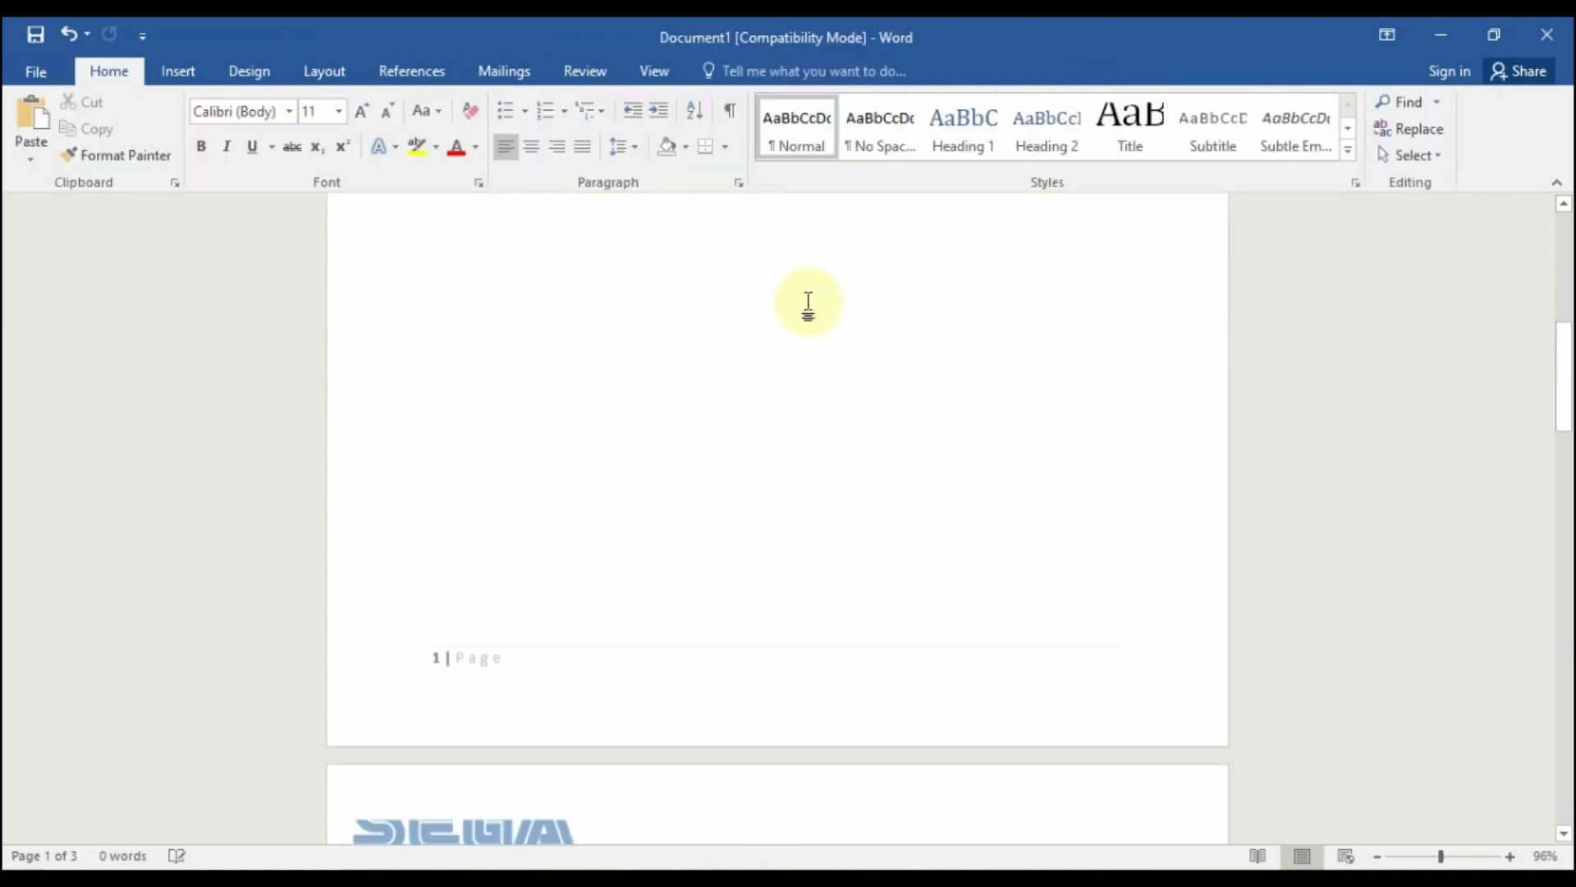
scroll(805, 306, "down", 5)
scroll(499, 347, "down", 4)
scroll(530, 347, "down", 2)
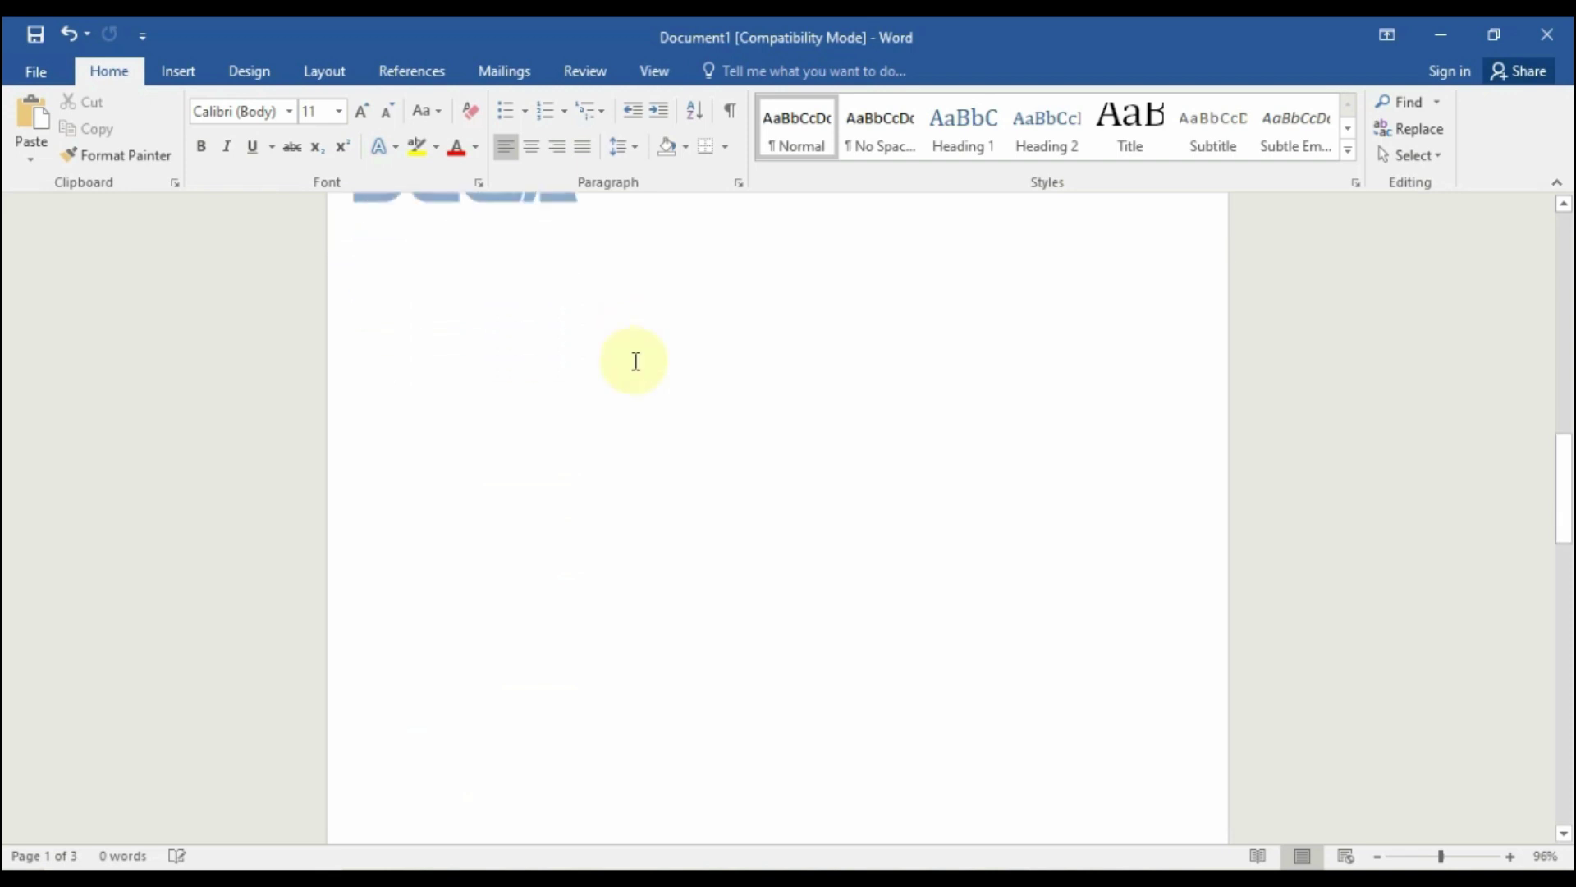
scroll(637, 358, "down", 6)
scroll(637, 358, "down", 4)
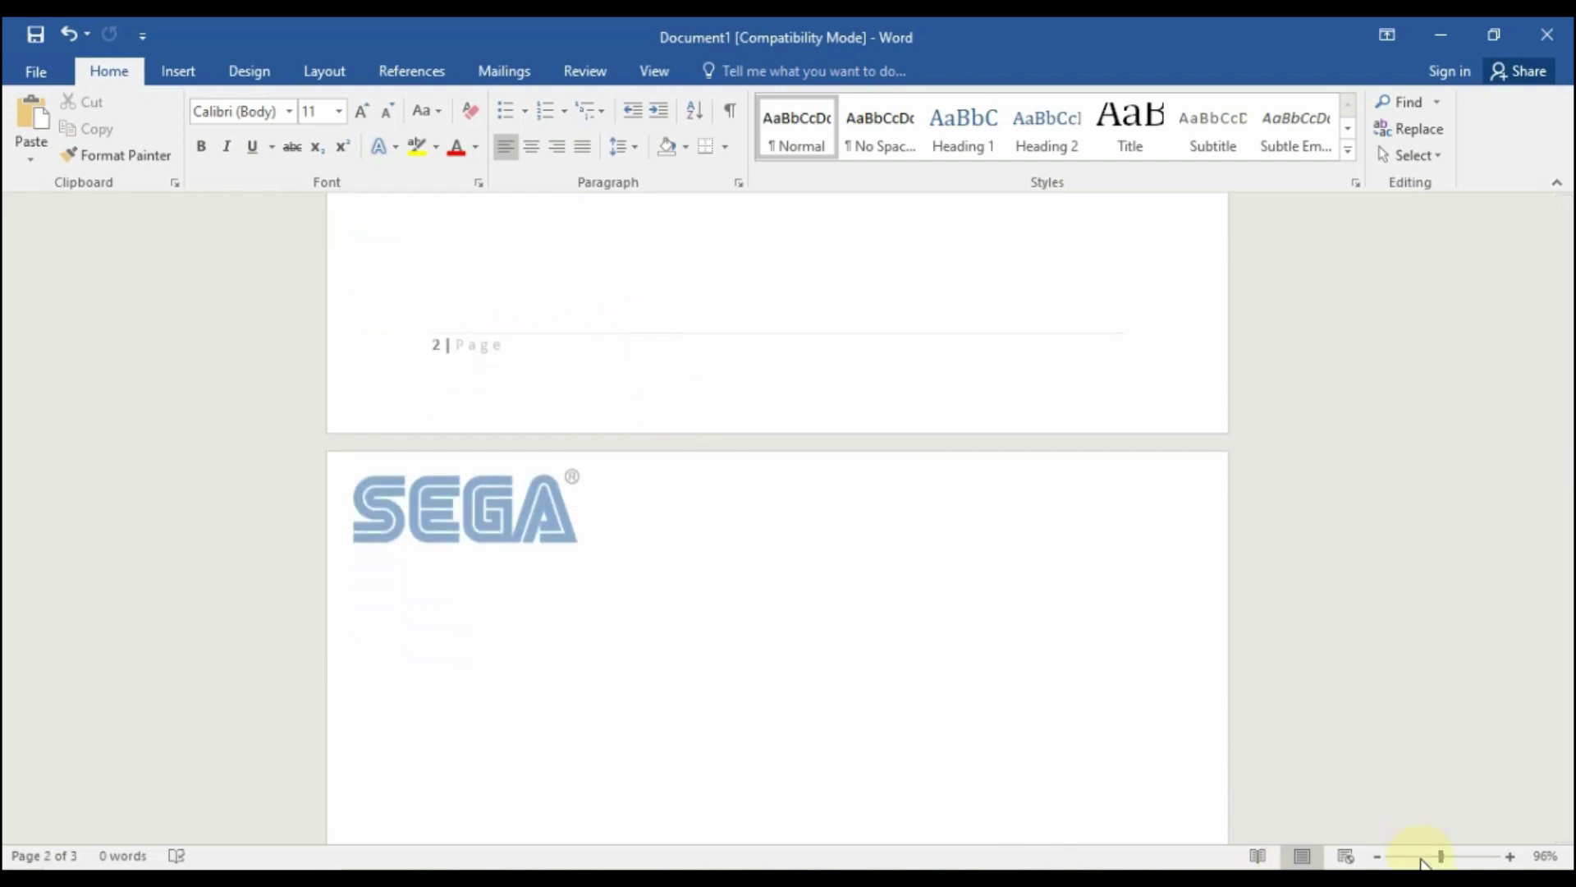
left_click_drag(1440, 857, 1414, 856)
Scroll across the pages checking each SEGA header and footer, ending in page 1's body
scroll(911, 578, "up", 5)
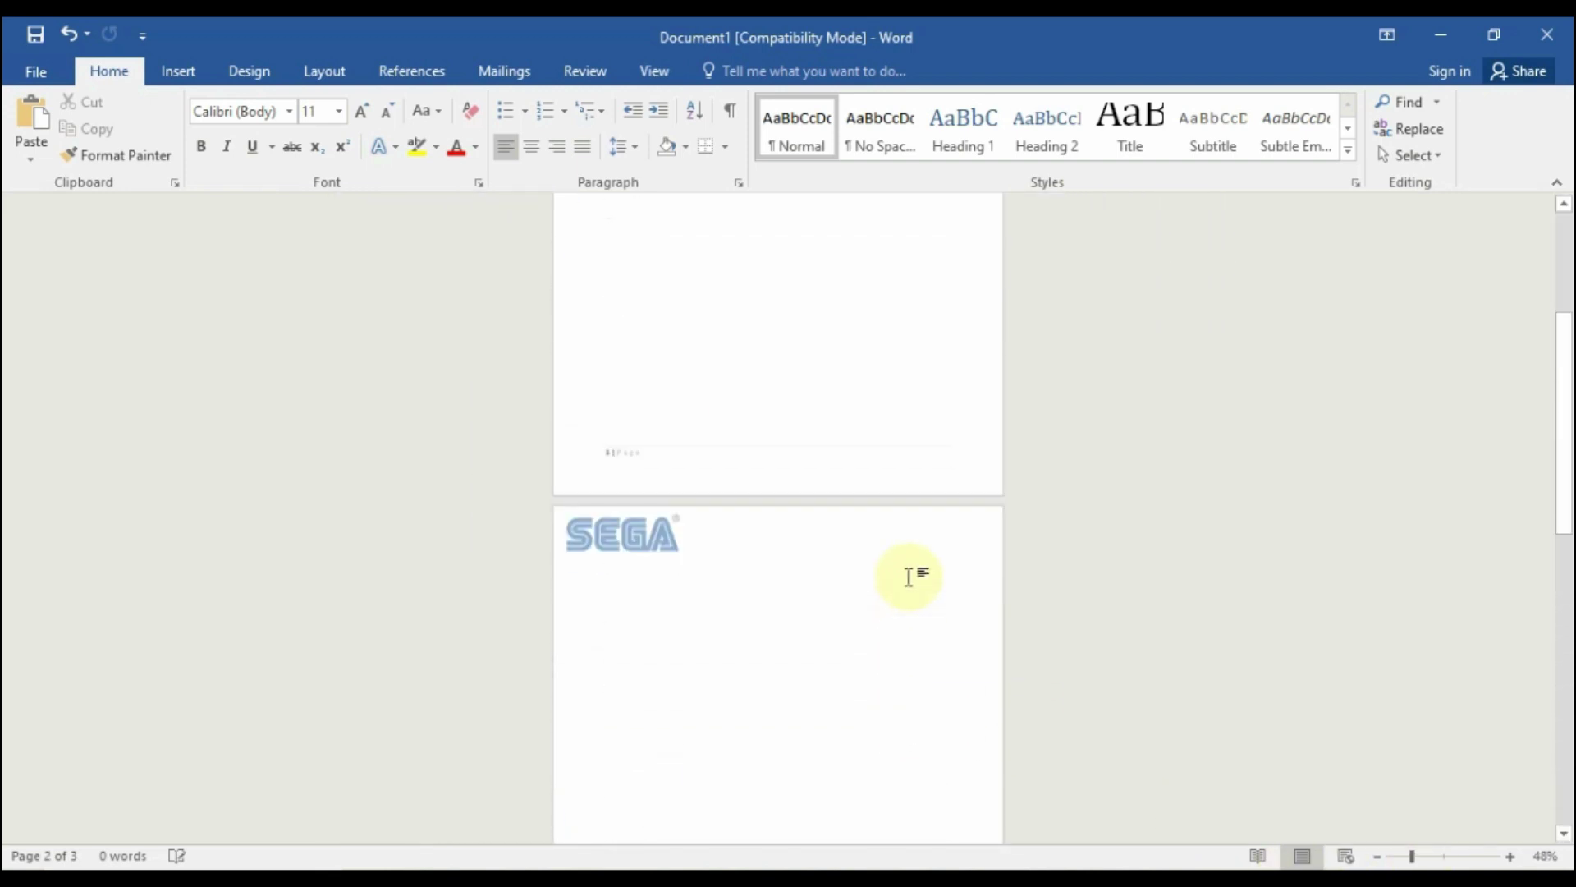
scroll(911, 577, "up", 4)
scroll(911, 577, "down", 1)
scroll(911, 577, "up", 1)
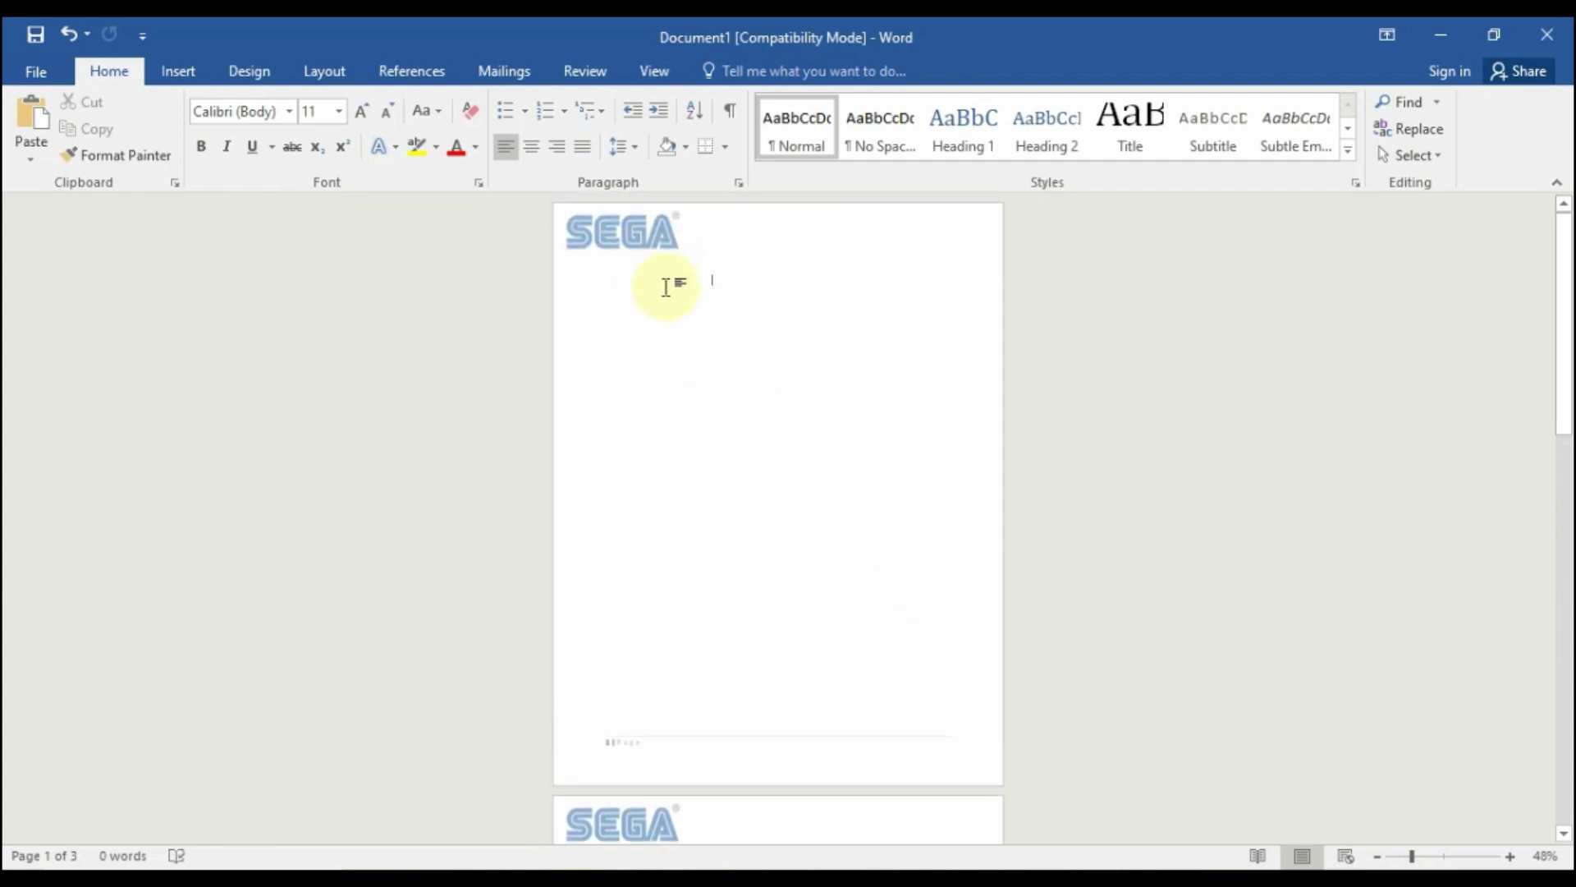
scroll(665, 563, "down", 3)
scroll(666, 563, "down", 2)
scroll(668, 562, "down", 3)
scroll(668, 562, "up", 5)
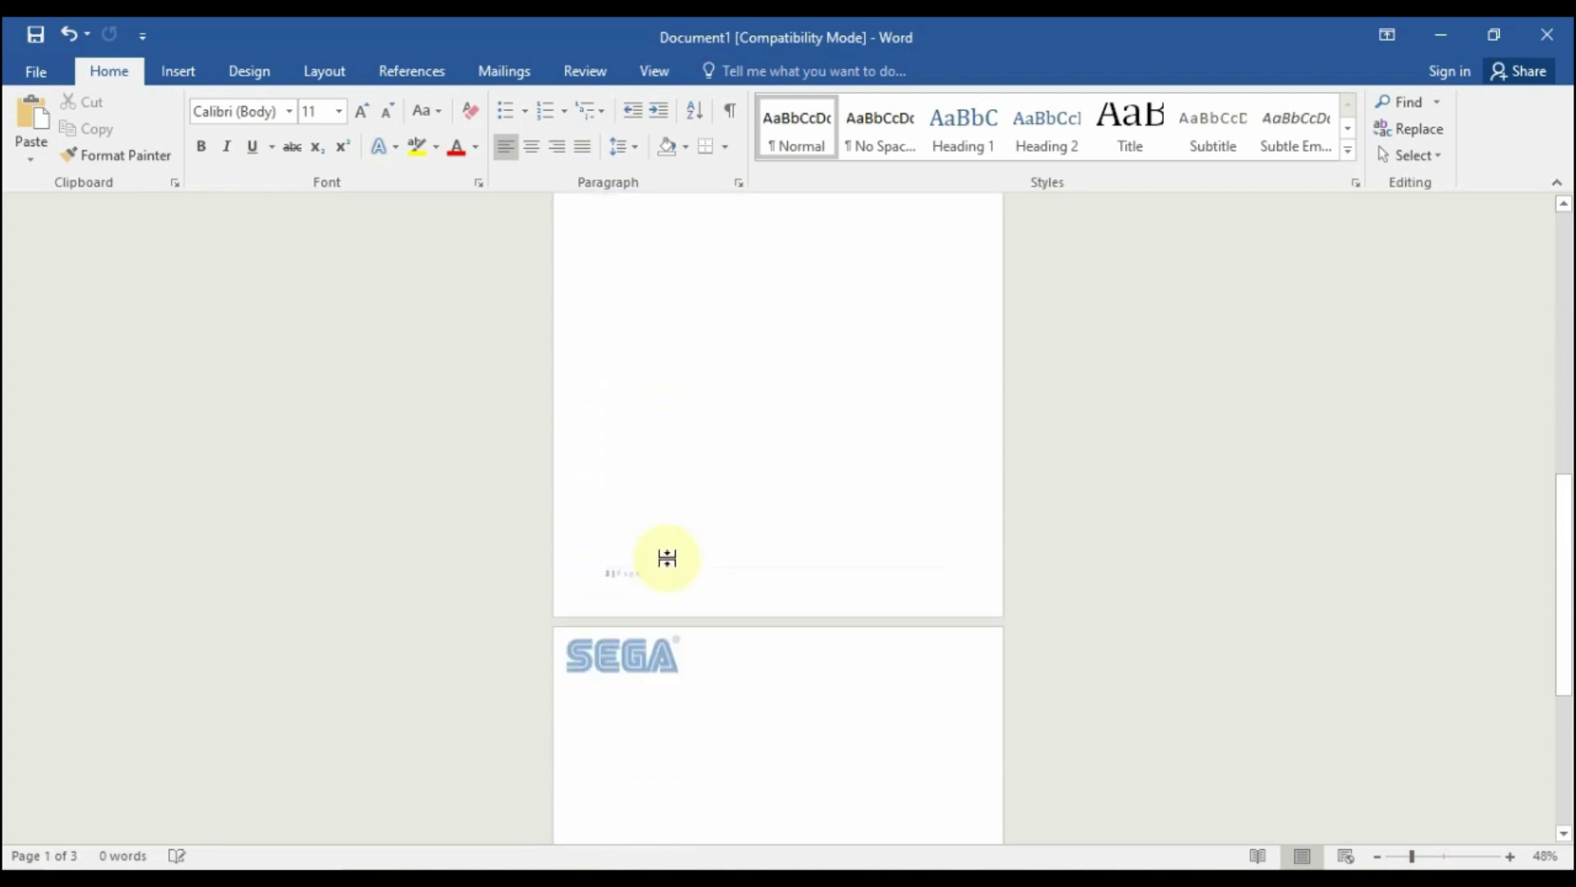
scroll(669, 558, "down", 1)
left_click(668, 563)
scroll(694, 588, "up", 2)
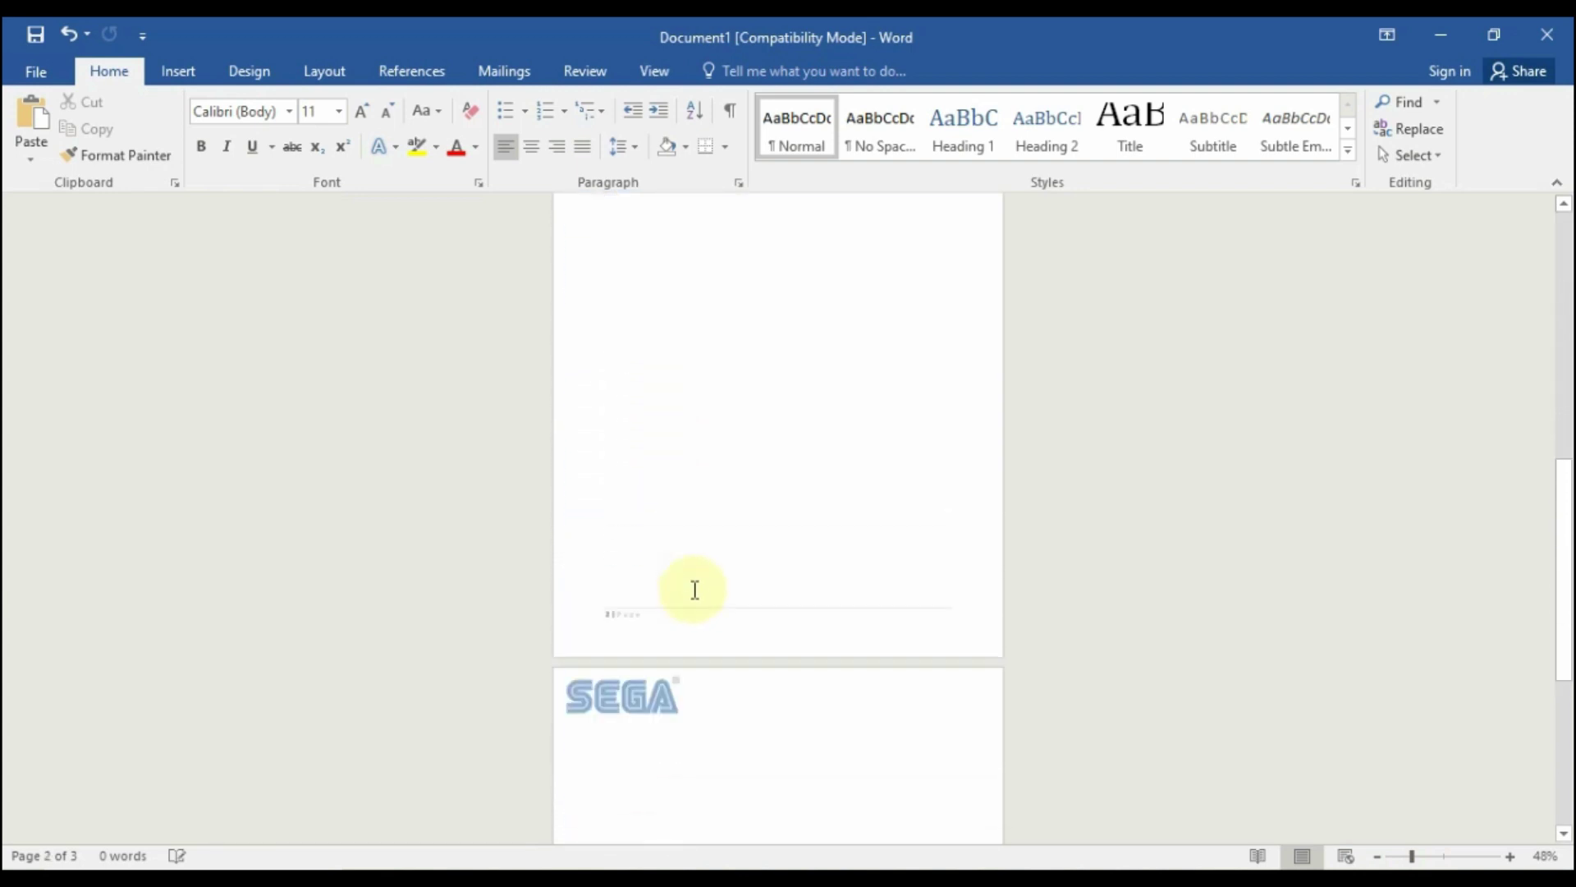
scroll(693, 588, "down", 3)
scroll(694, 589, "up", 4)
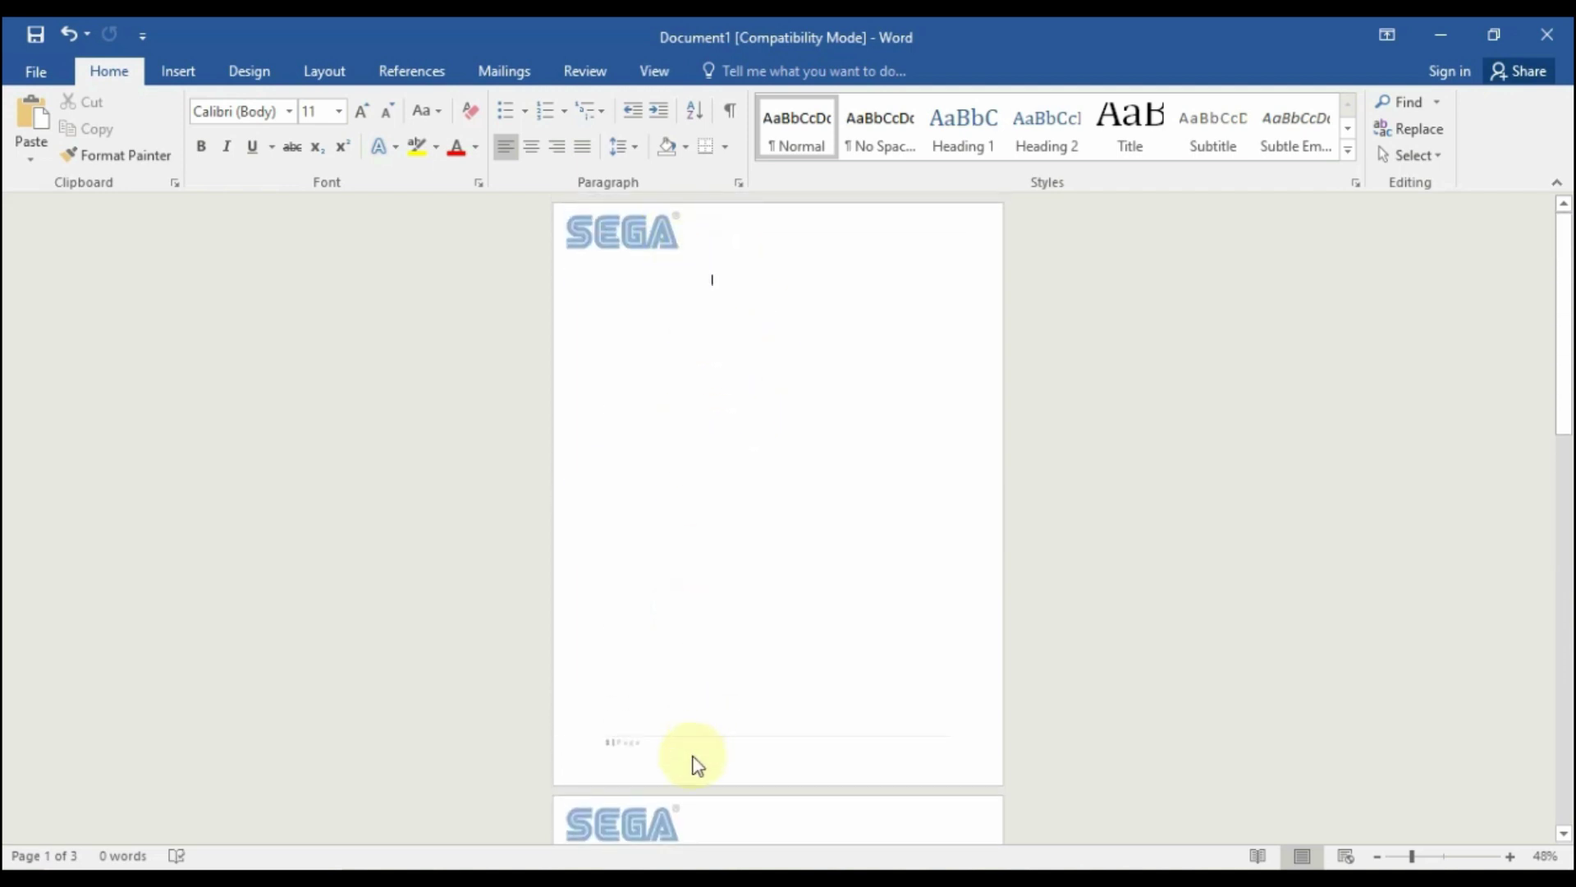
left_click(666, 281)
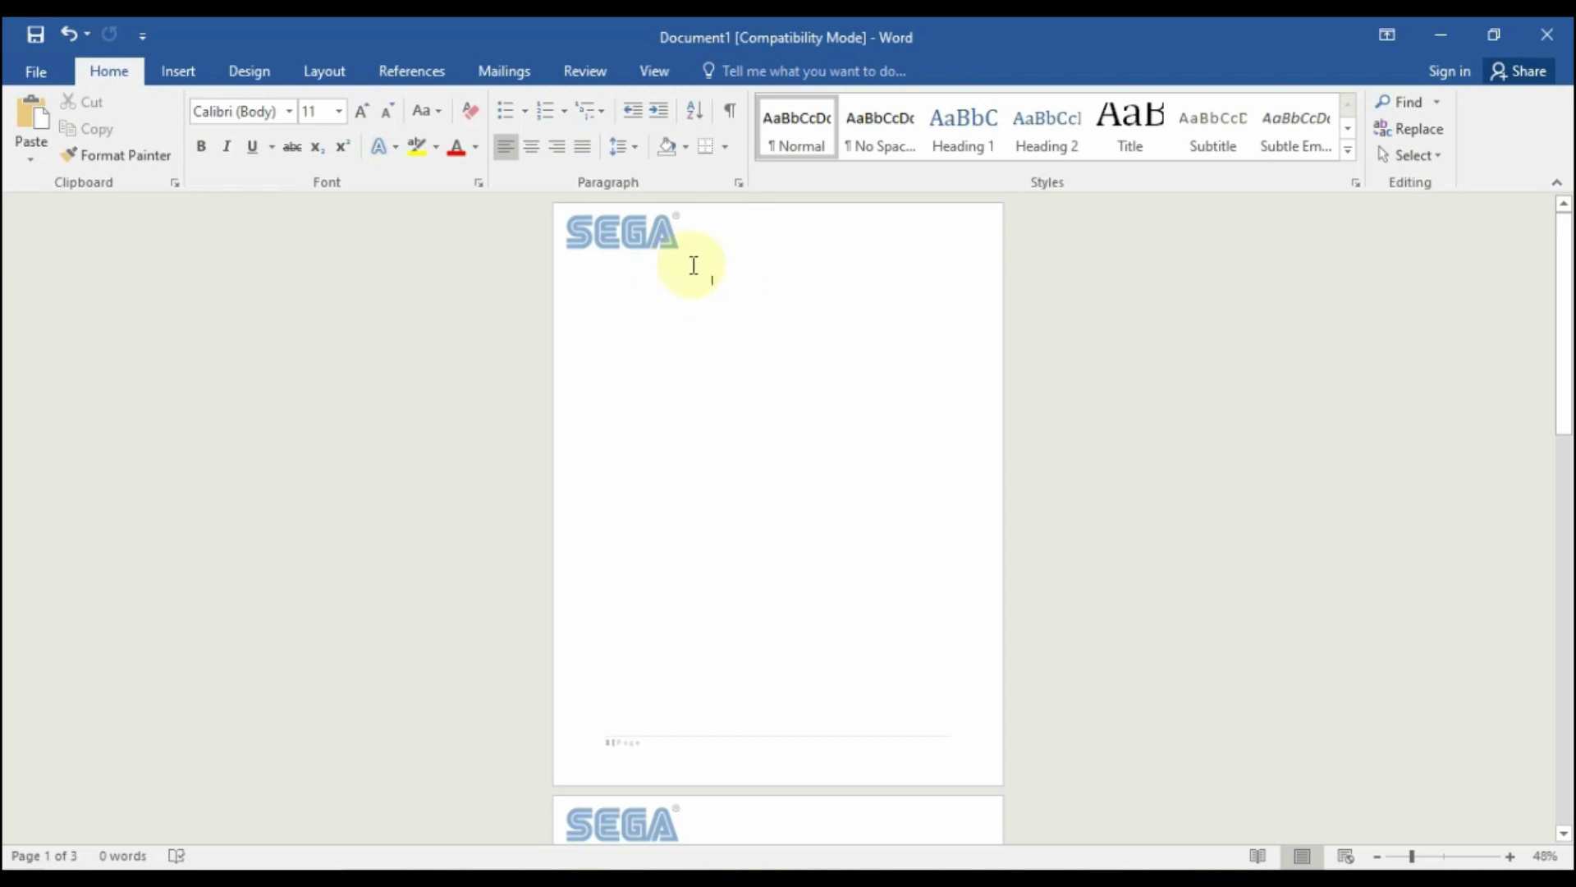